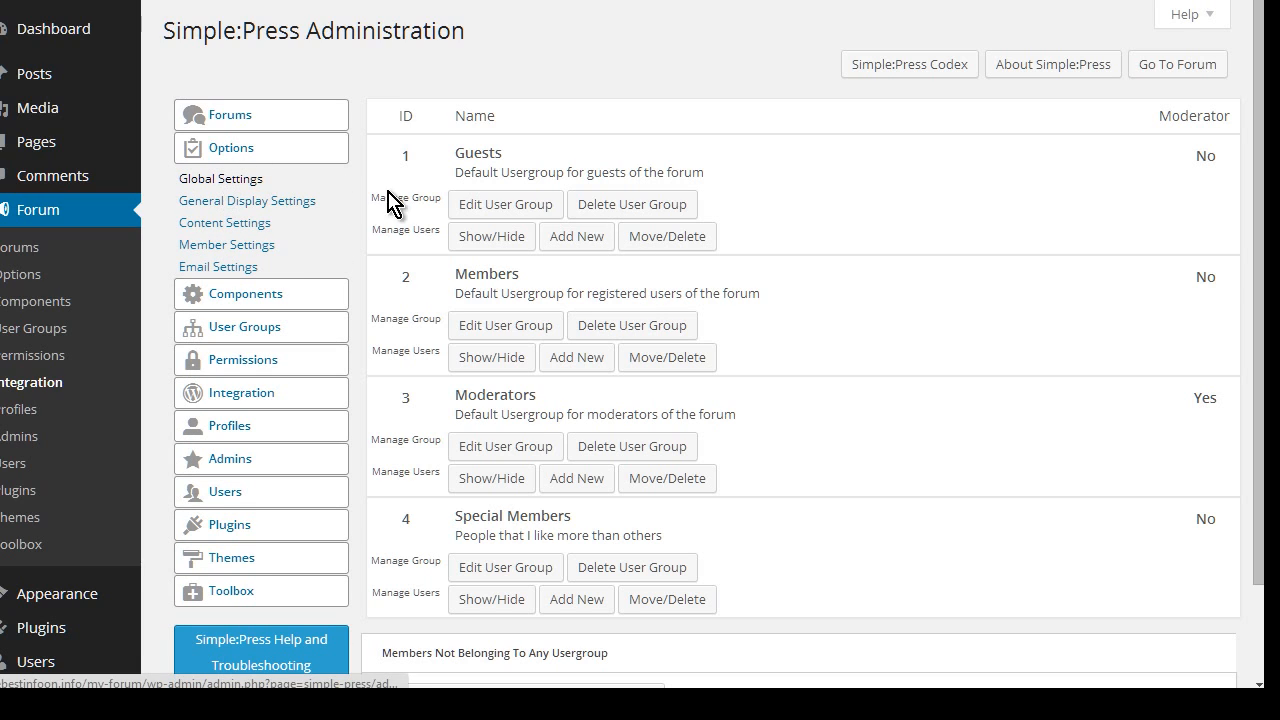
Review Global Settings: 300-second refresh, 200 cached posts, 15 RSS feed posts, plain-text editor
left_click(213, 183)
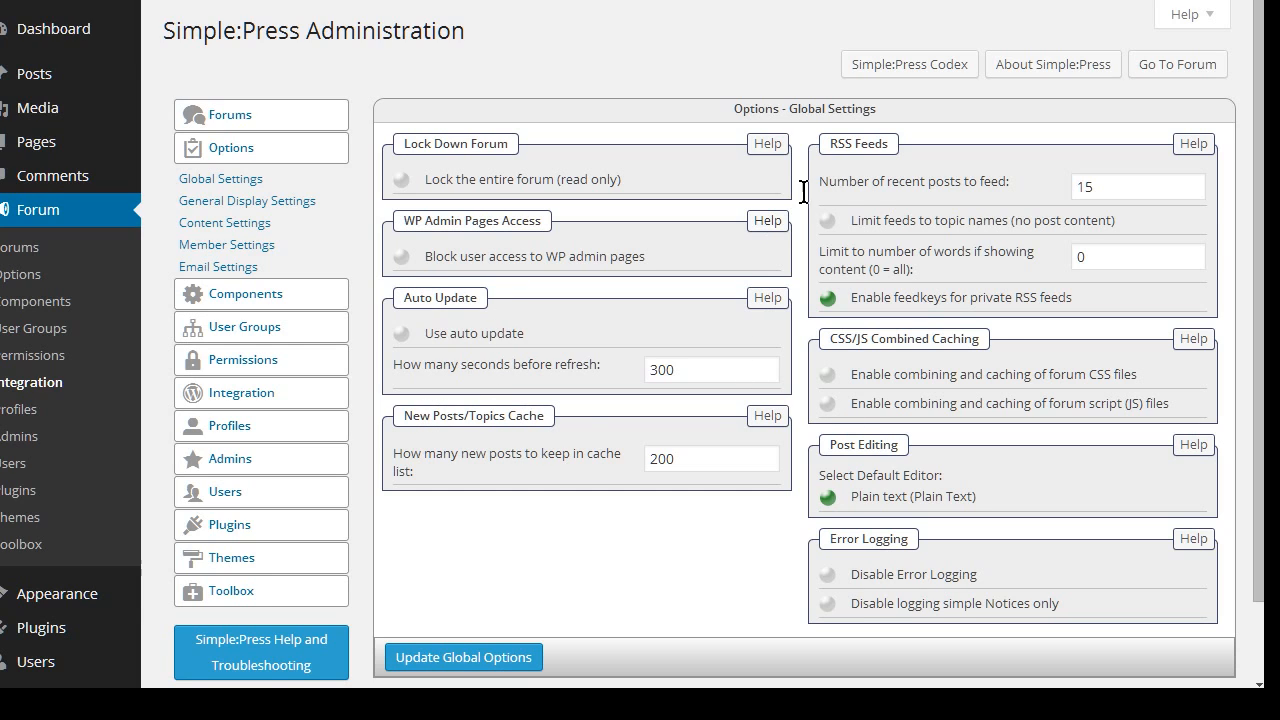
scroll(940, 374, "down", 1)
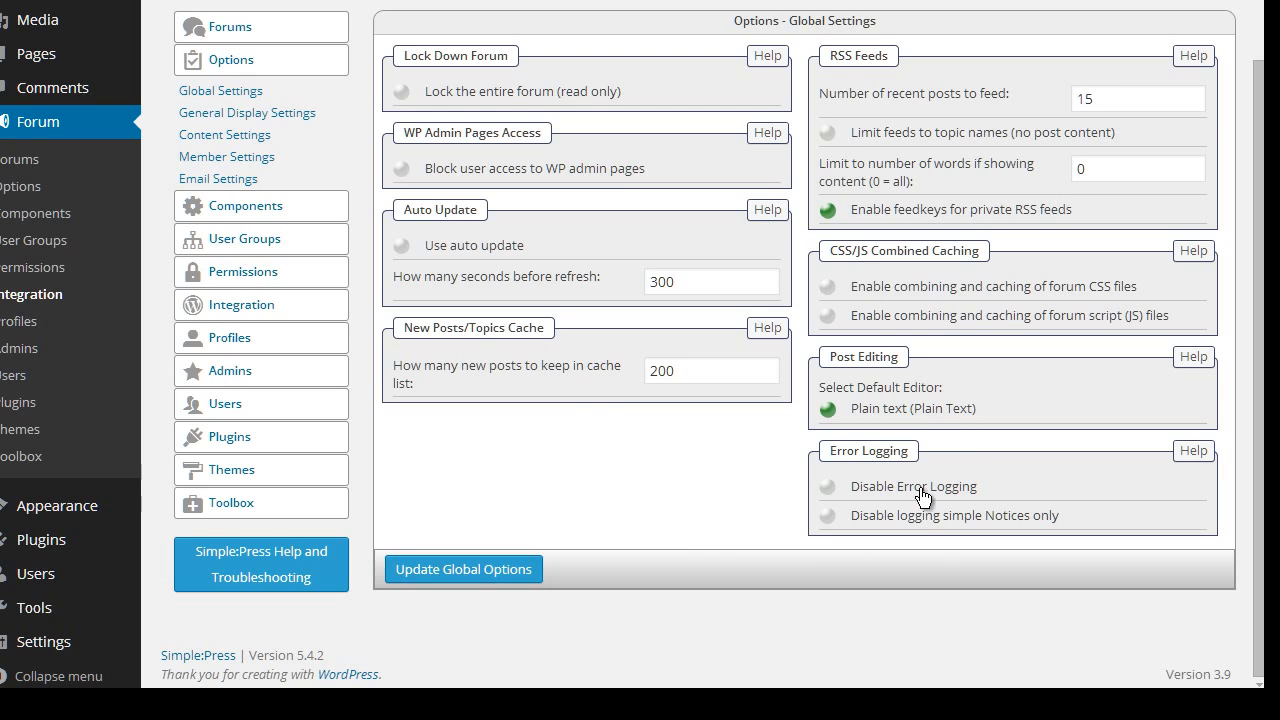
scroll(466, 330, "up", 2)
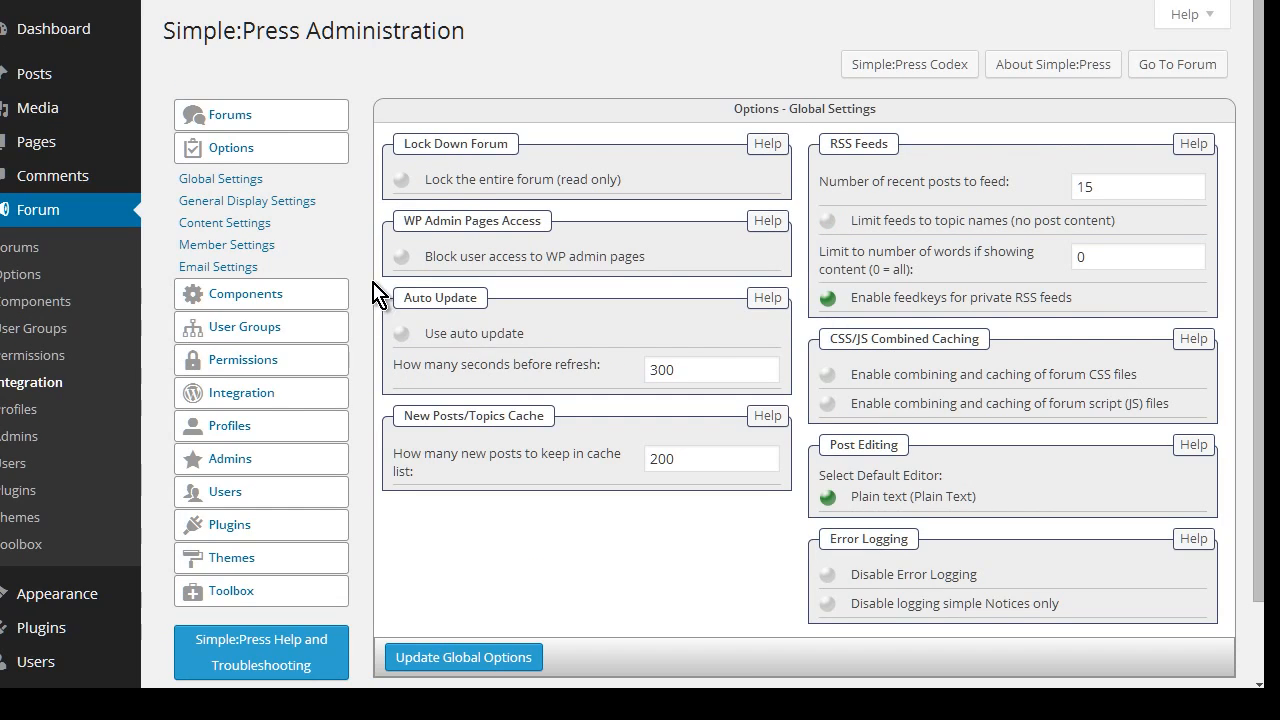
Review General Display Settings: 12 topics and 20 posts per page, 50 unread, 10 top posters
left_click(243, 201)
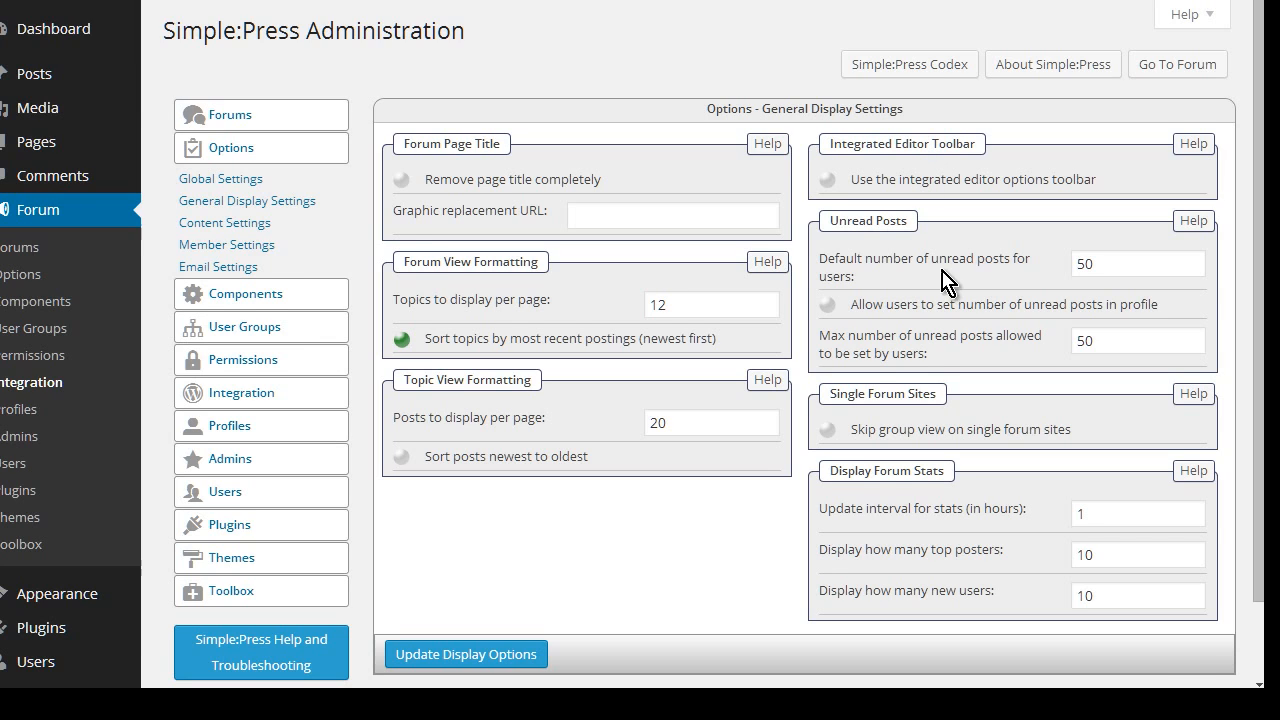
scroll(970, 240, "down", 2)
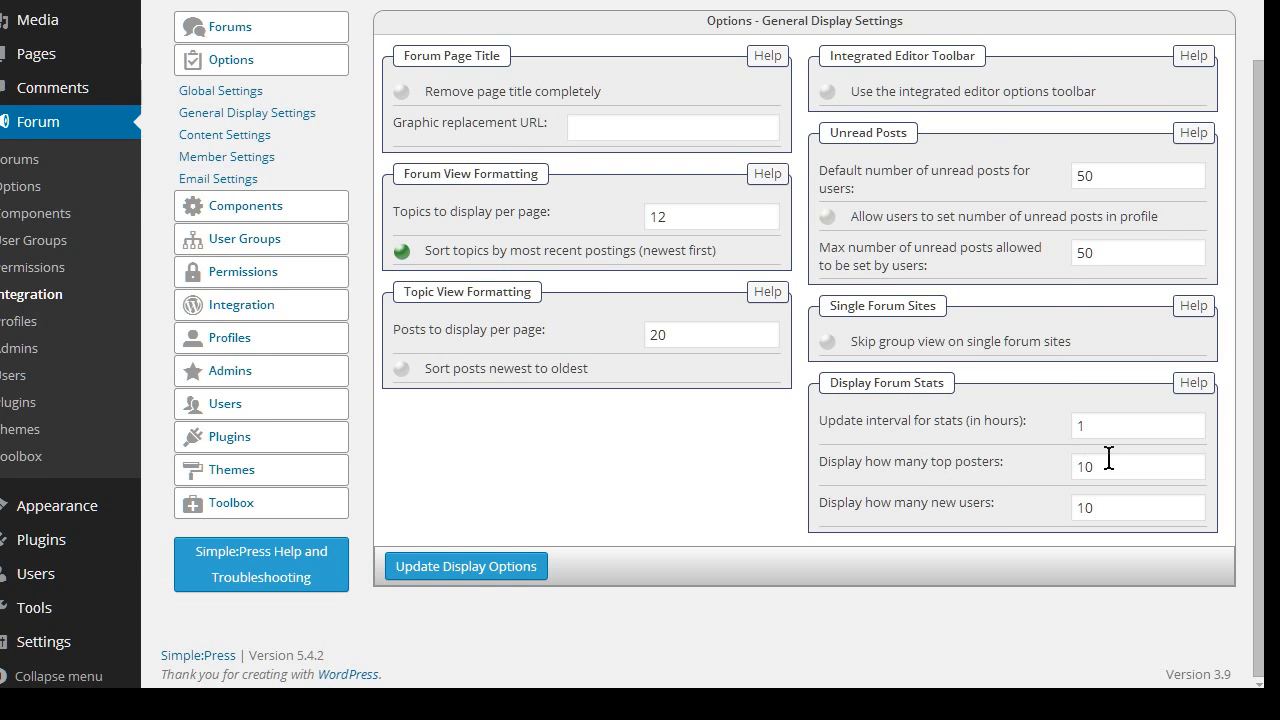
scroll(840, 420, "up", 2)
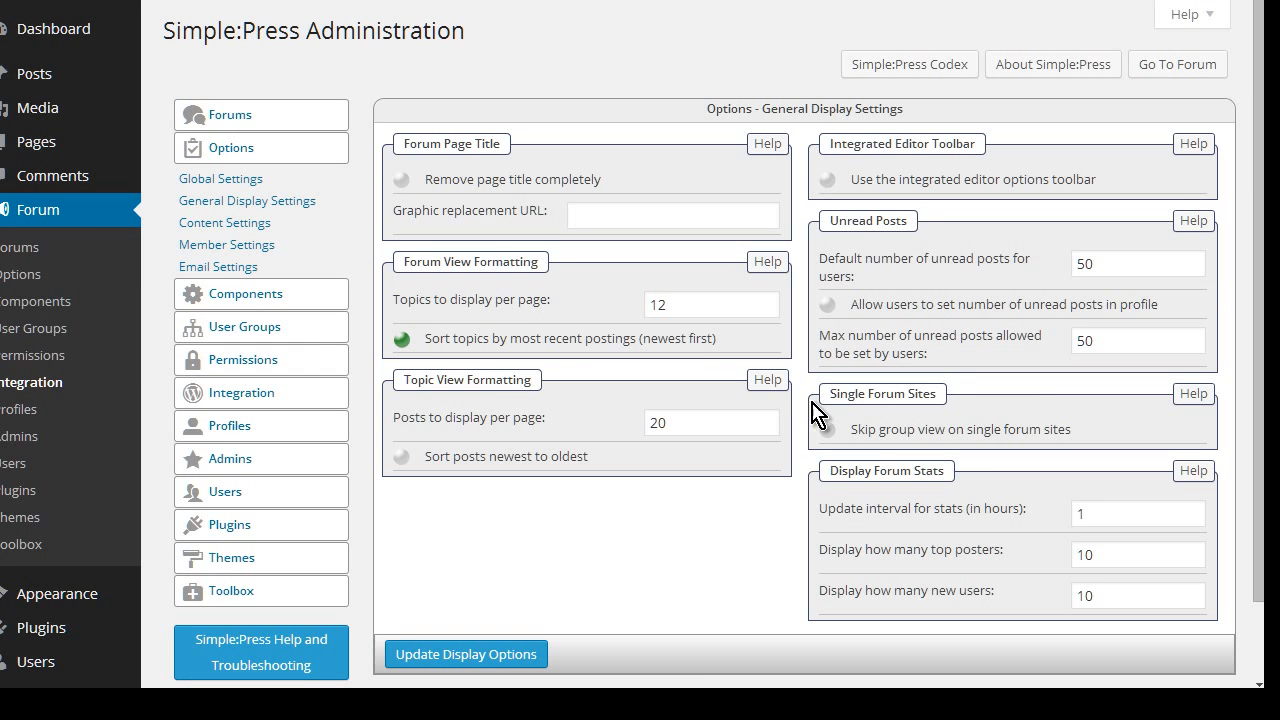
Review Content Settings: date format F j, Y, time g:i a, 100px thumbnails, URL limit 40
left_click(243, 224)
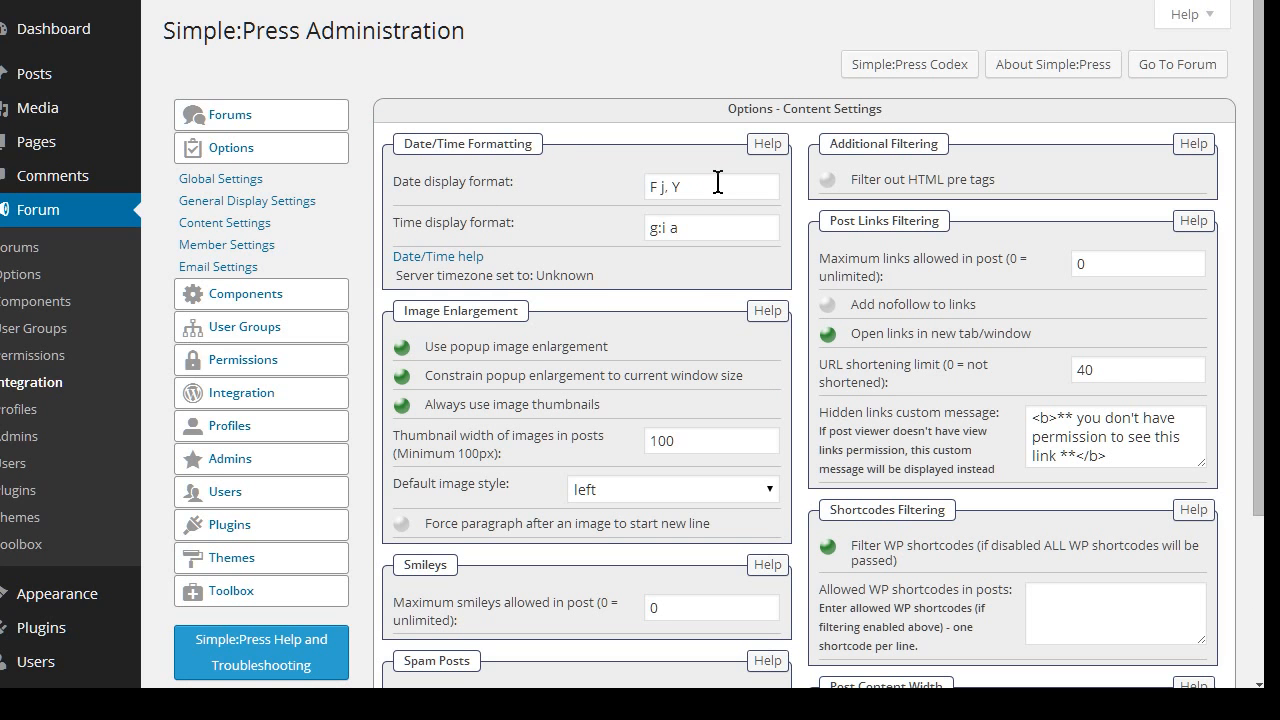
scroll(540, 345, "down", 2)
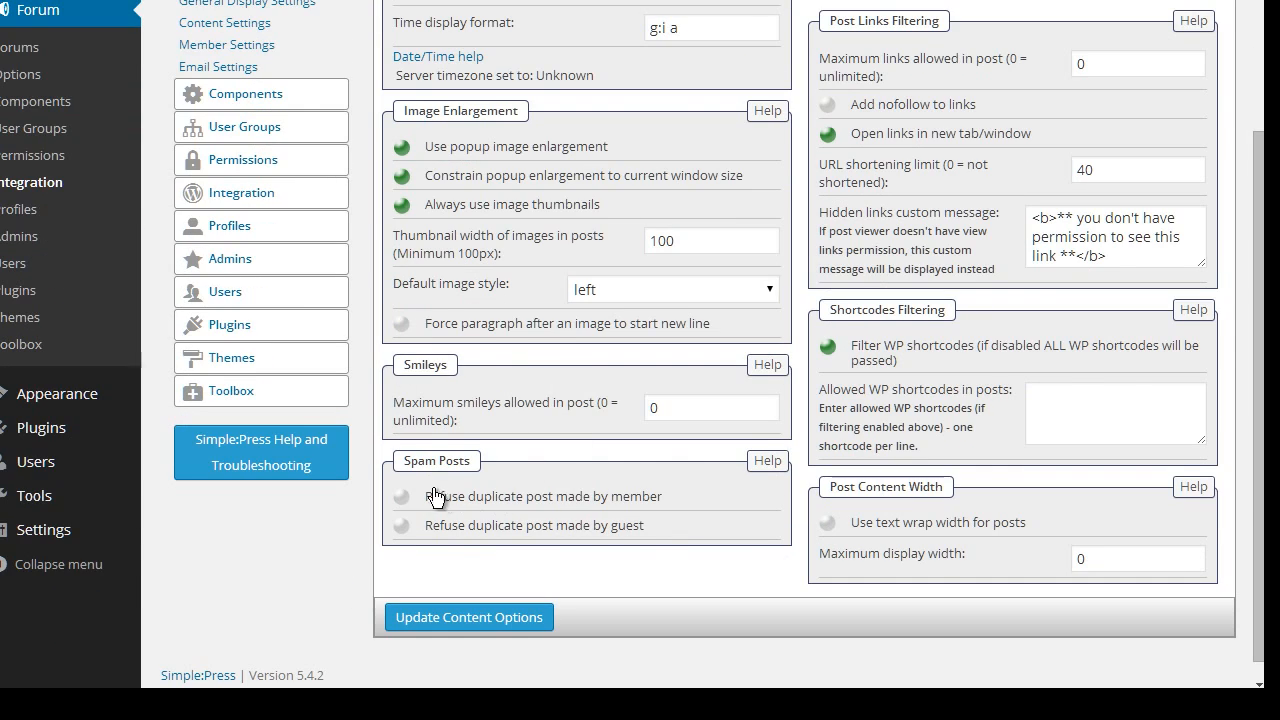
scroll(686, 430, "up", 2)
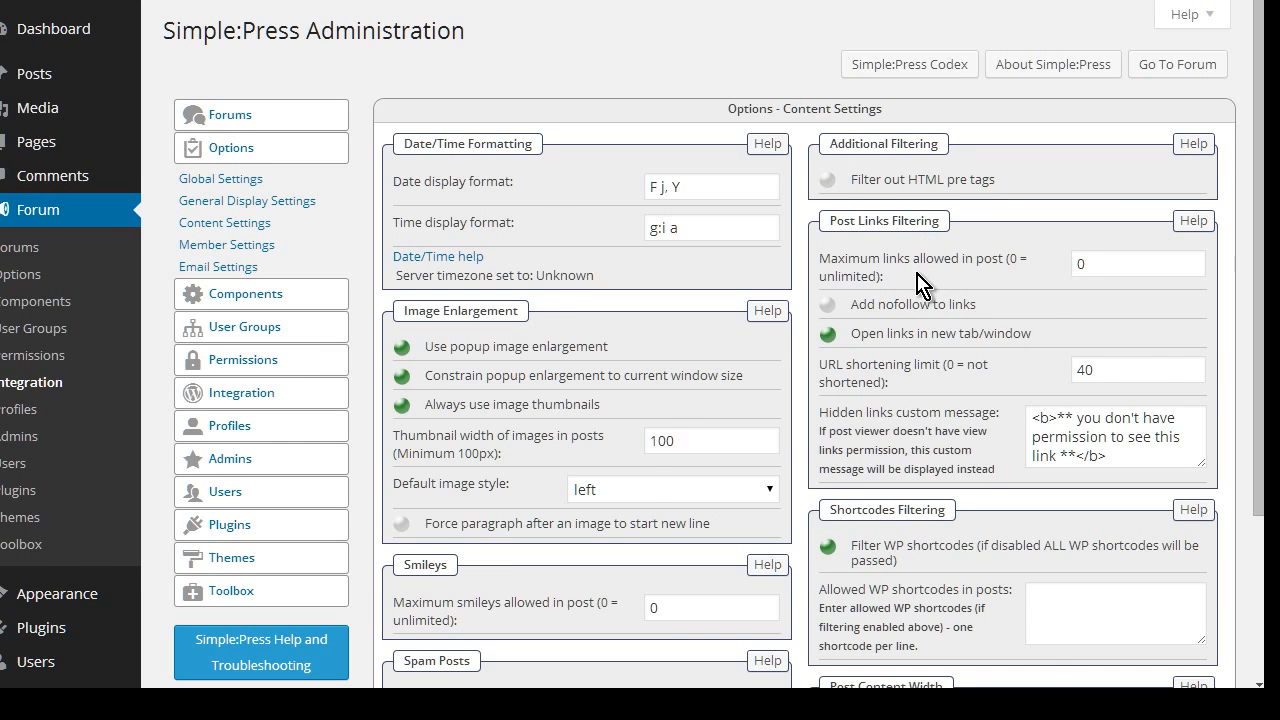
scroll(960, 190, "down", 2)
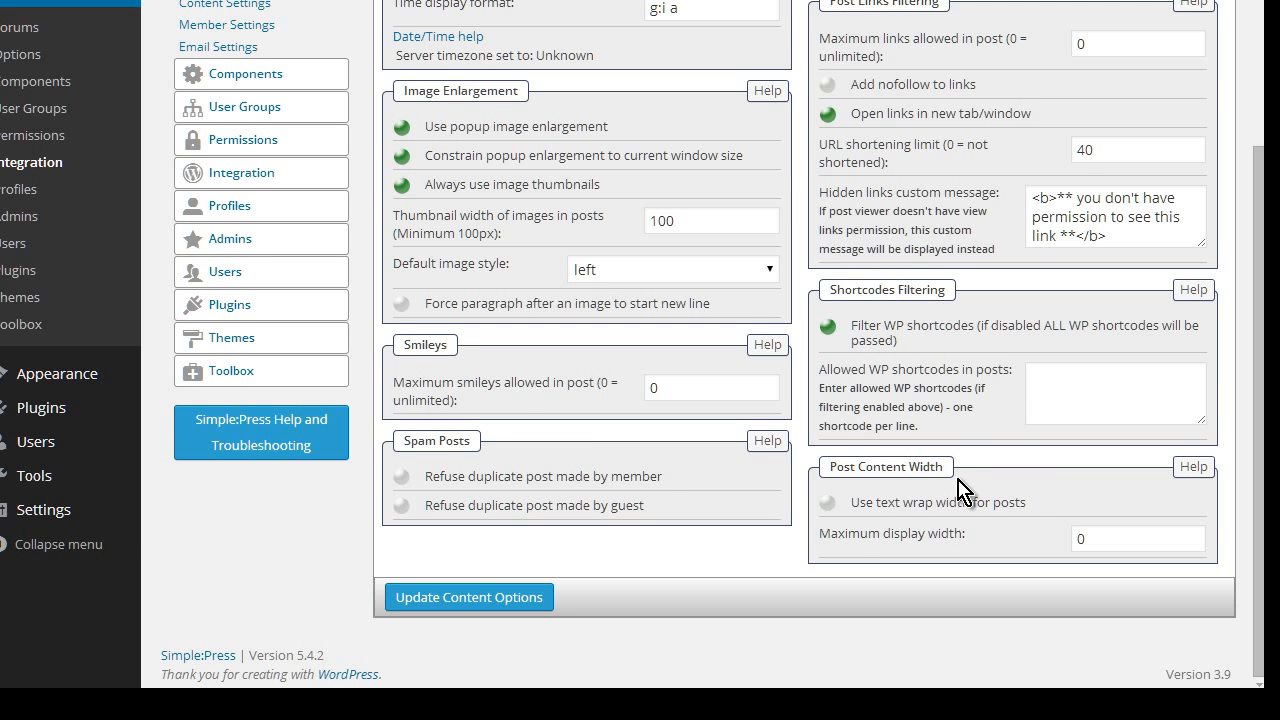
scroll(955, 475, "up", 2)
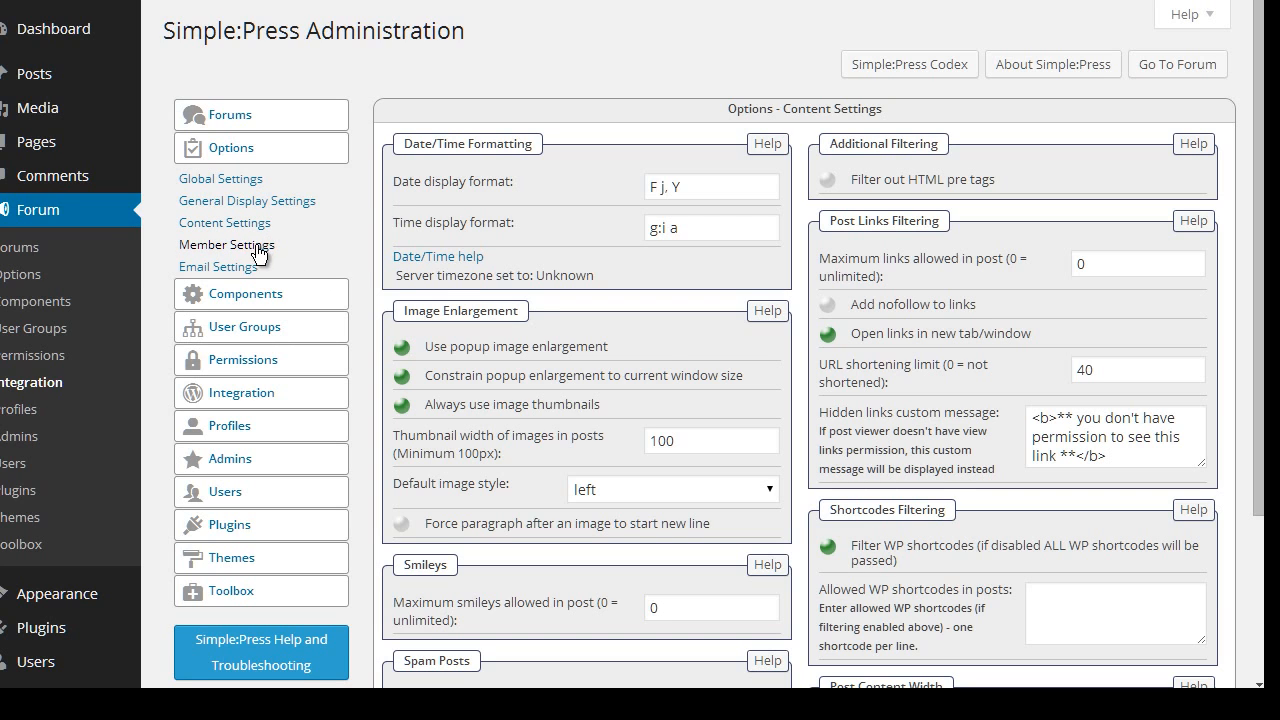
In Member Settings, turn off 'Disallow members not logged in to post as guests'
left_click(319, 258)
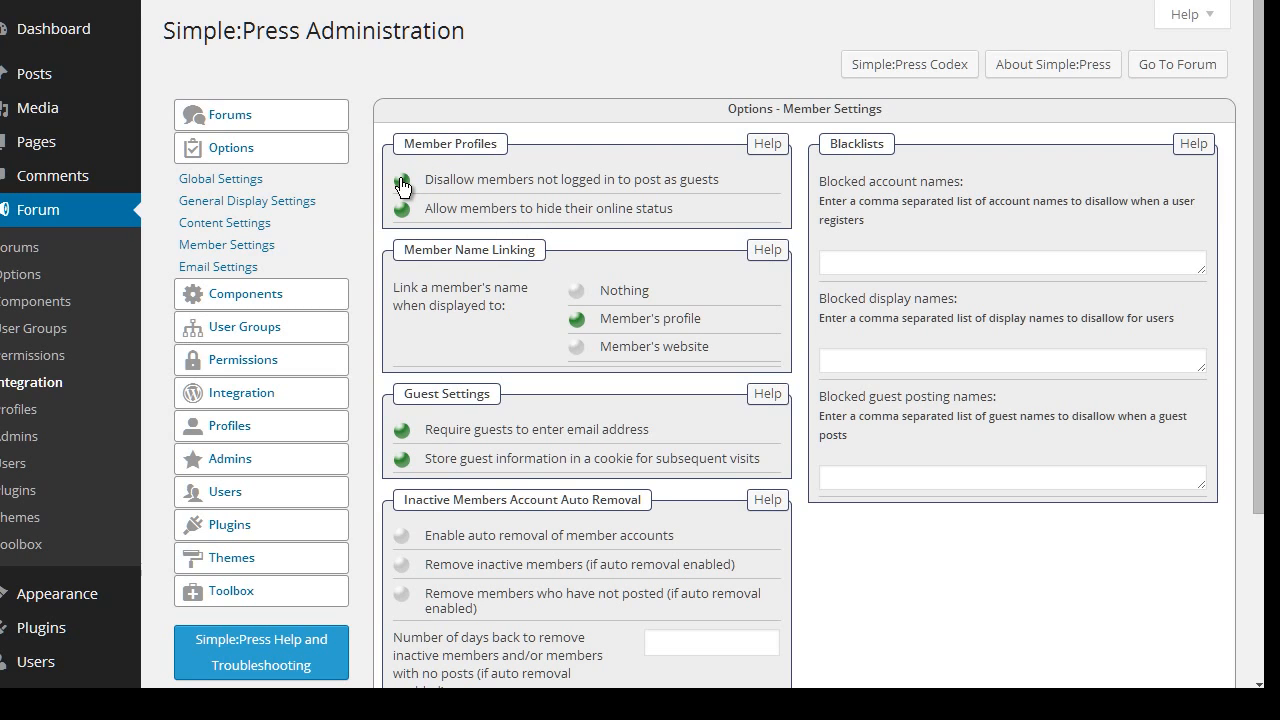
left_click(402, 182)
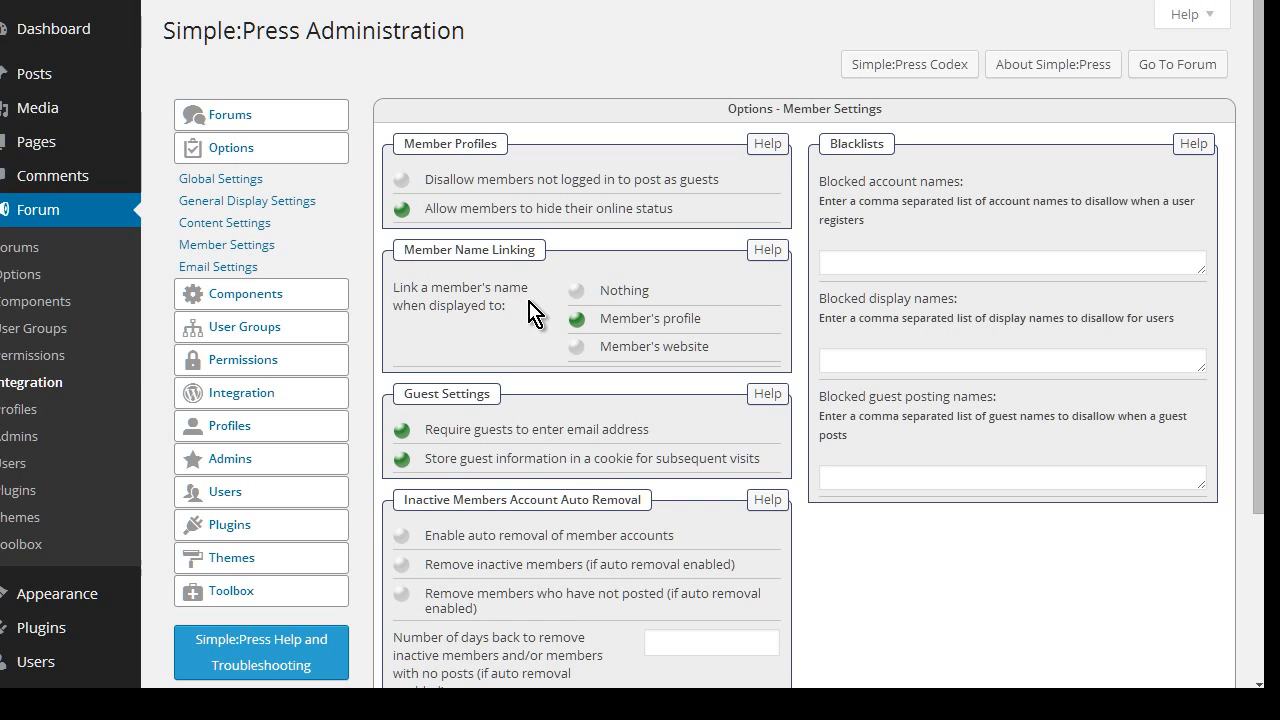
scroll(548, 305, "down", 1)
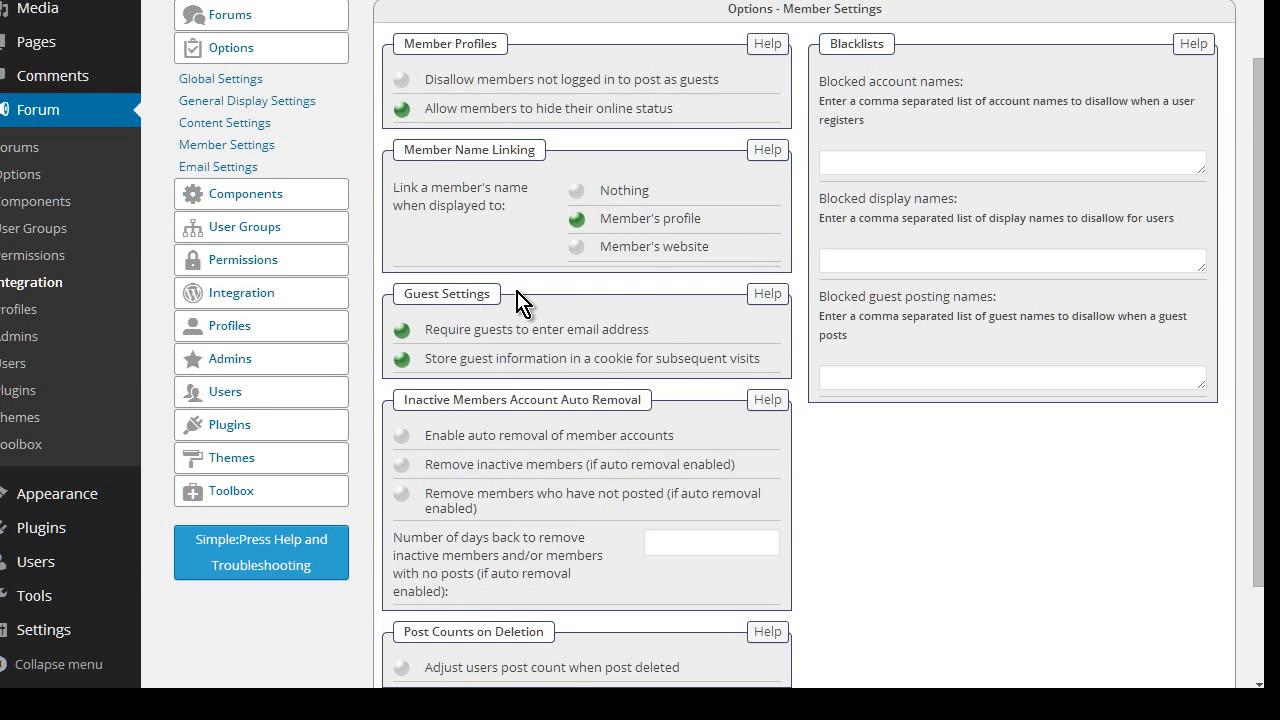
scroll(520, 300, "down", 1)
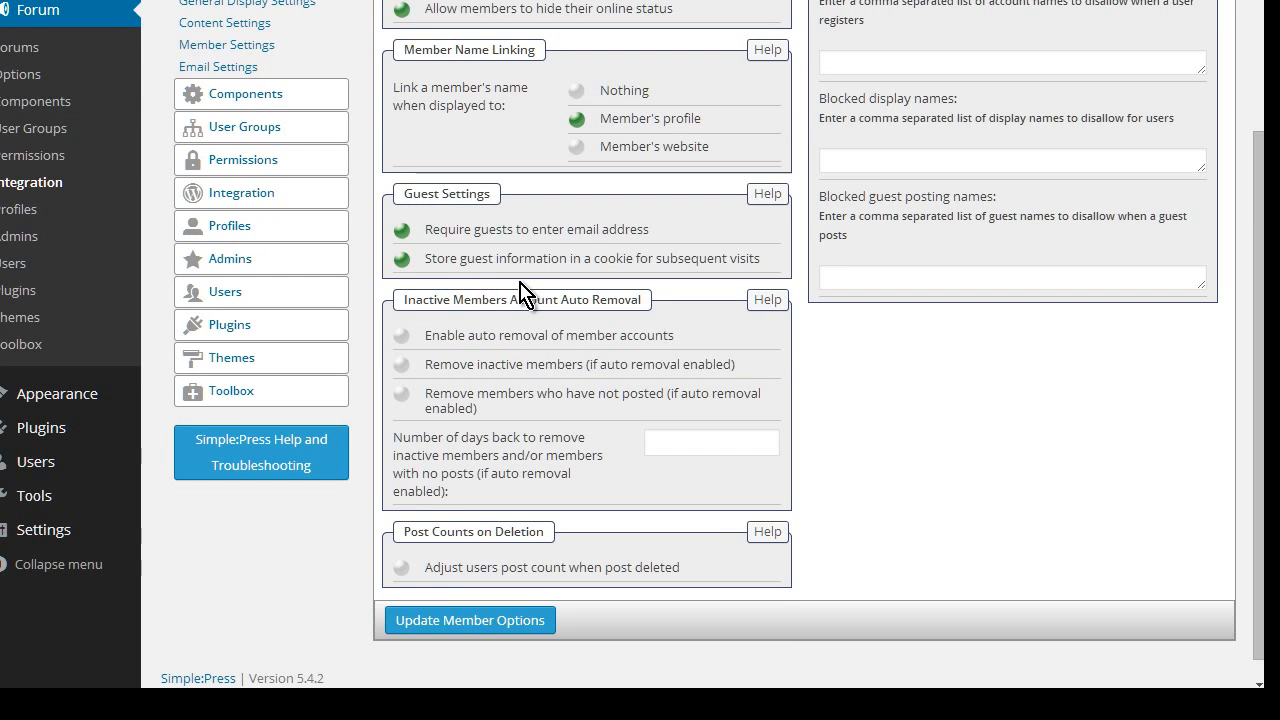
scroll(630, 303, "down", 1)
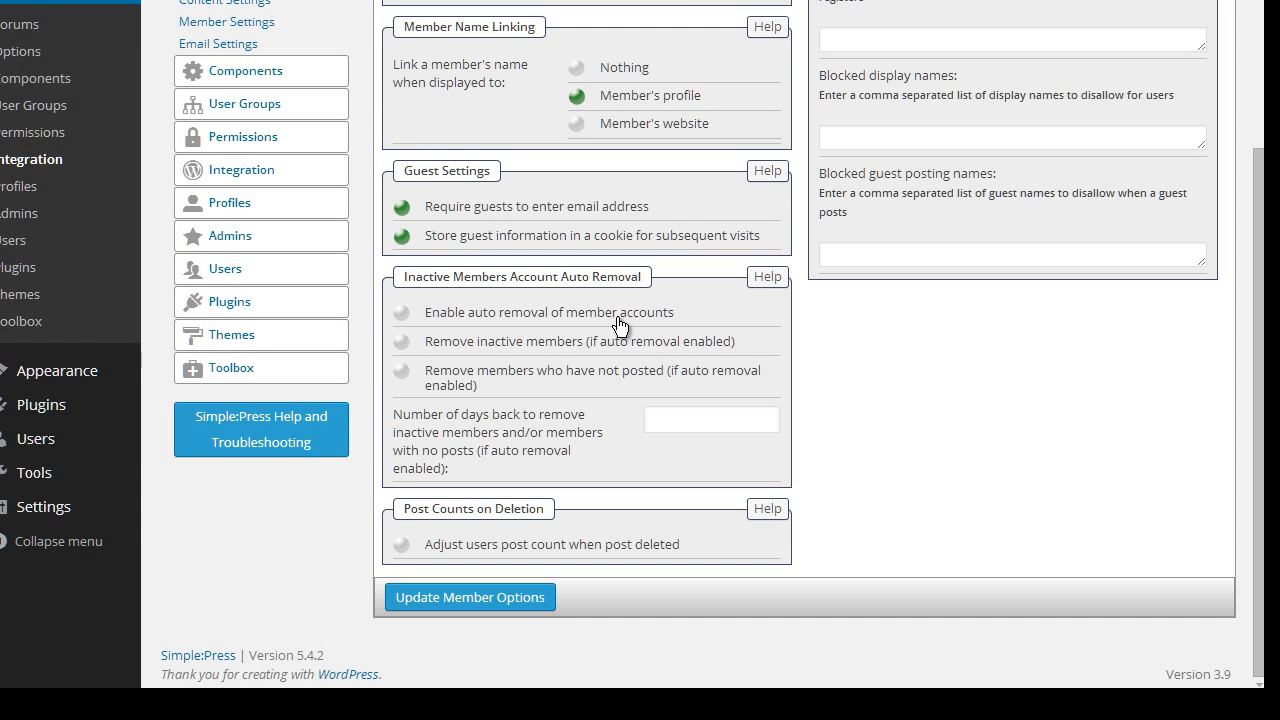
scroll(752, 480, "up", 2)
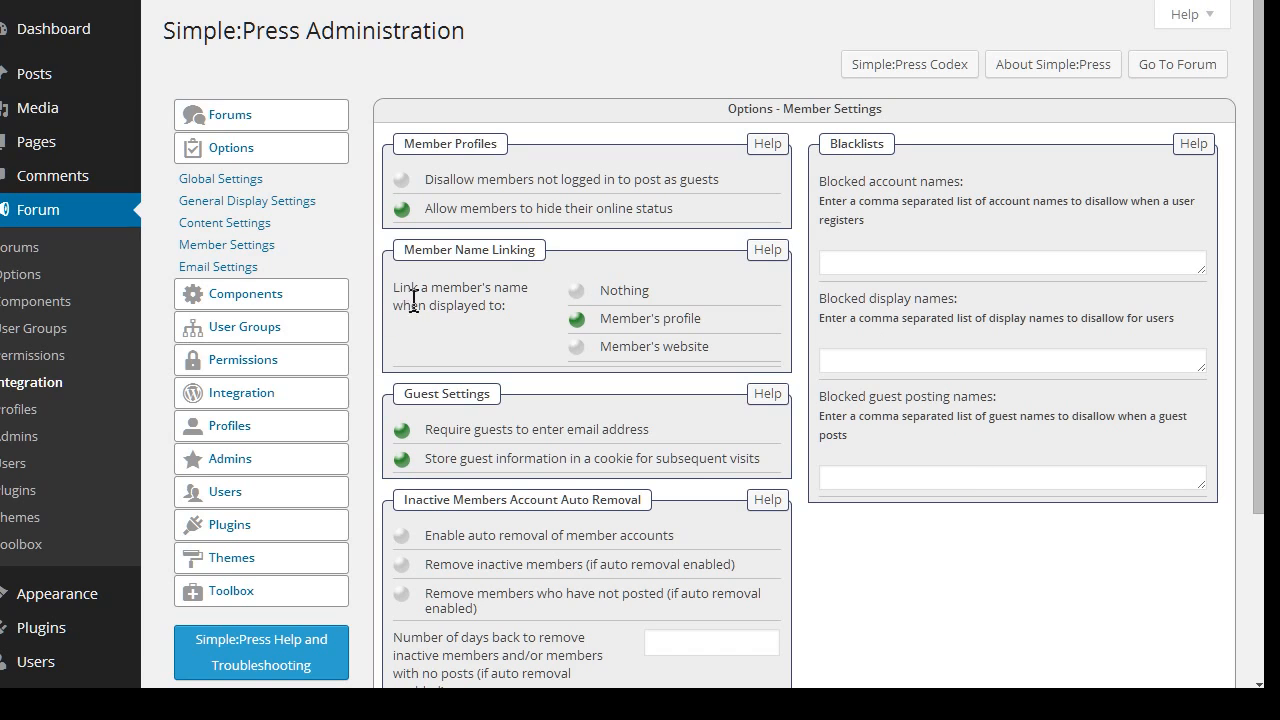
View Email Settings with subject 'Welcome to %BLOGNAME%' and sender name 'My Forum'
left_click(220, 267)
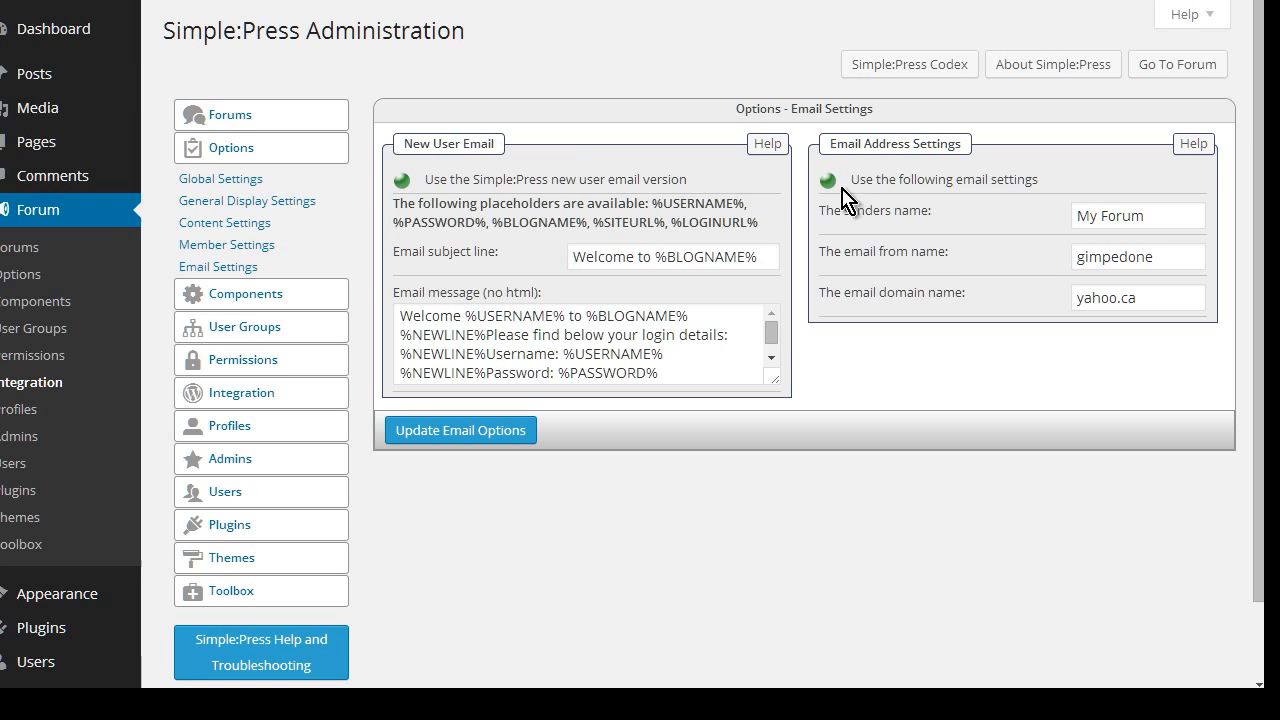
left_click(229, 155)
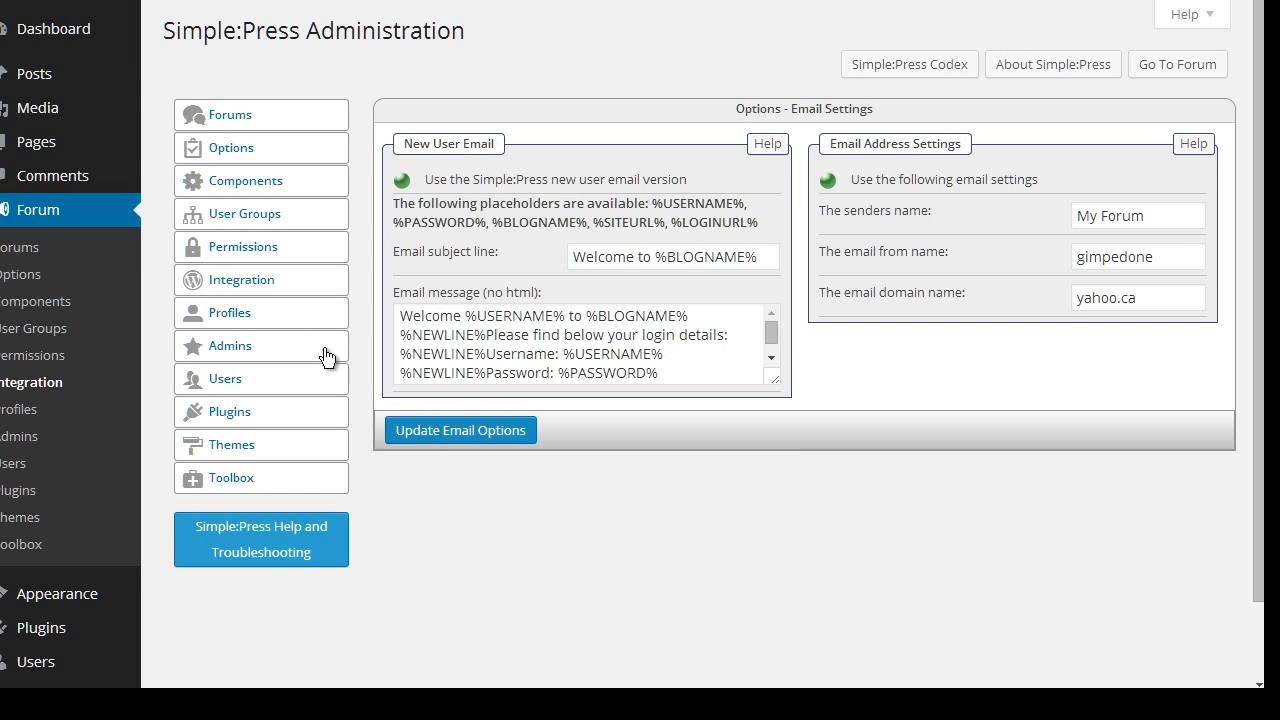
Check Page and Permalink integration: forum shown on WP page 'forum', page ID 10
left_click(249, 283)
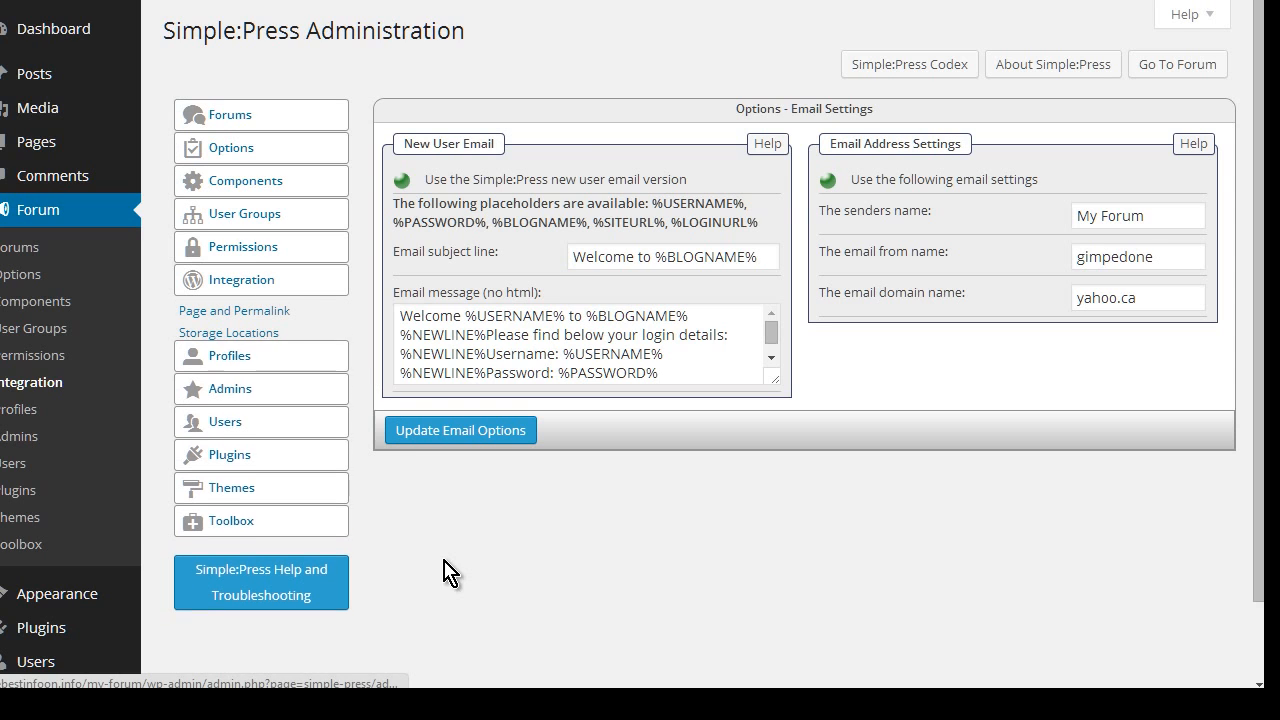
left_click(247, 332)
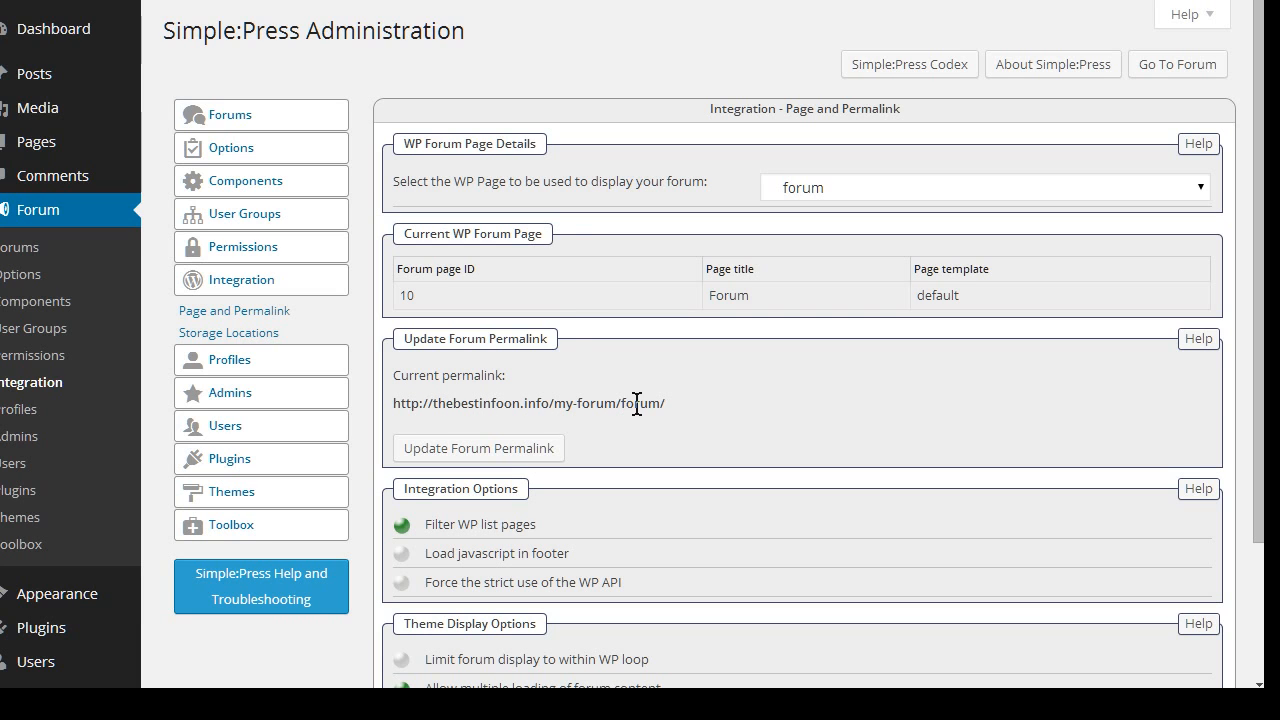
scroll(667, 420, "down", 3)
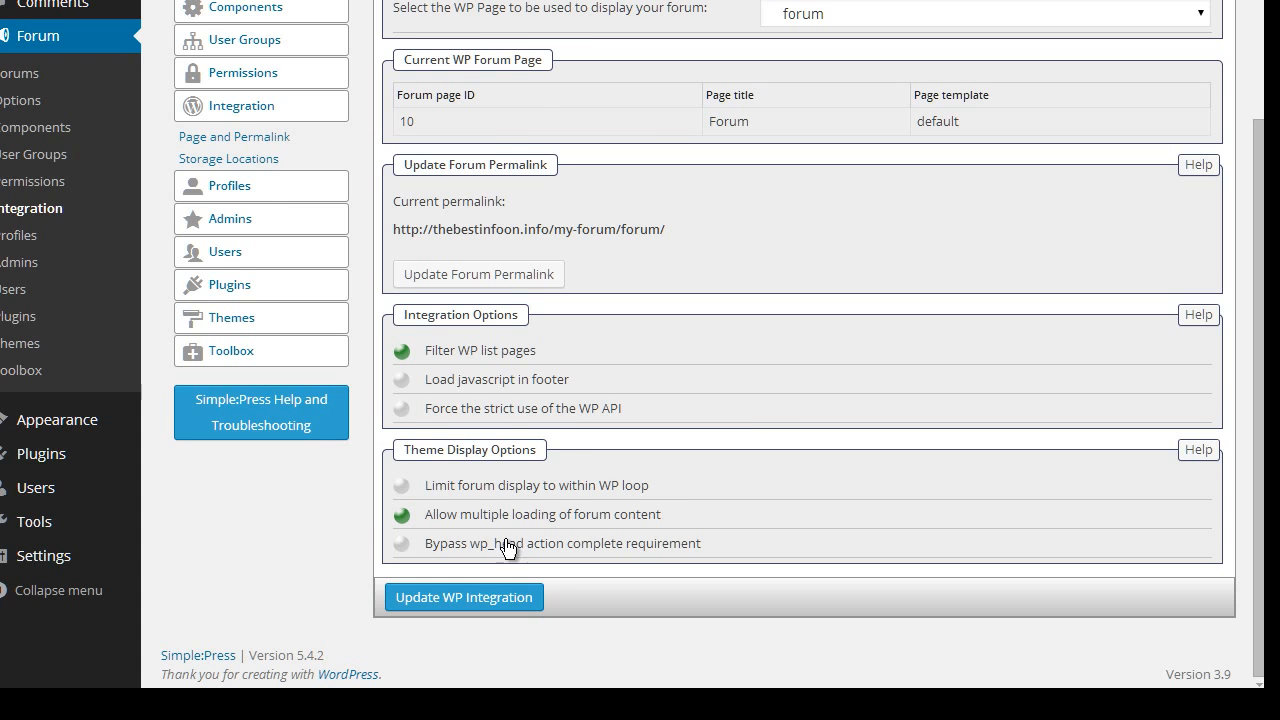
scroll(486, 391, "up", 3)
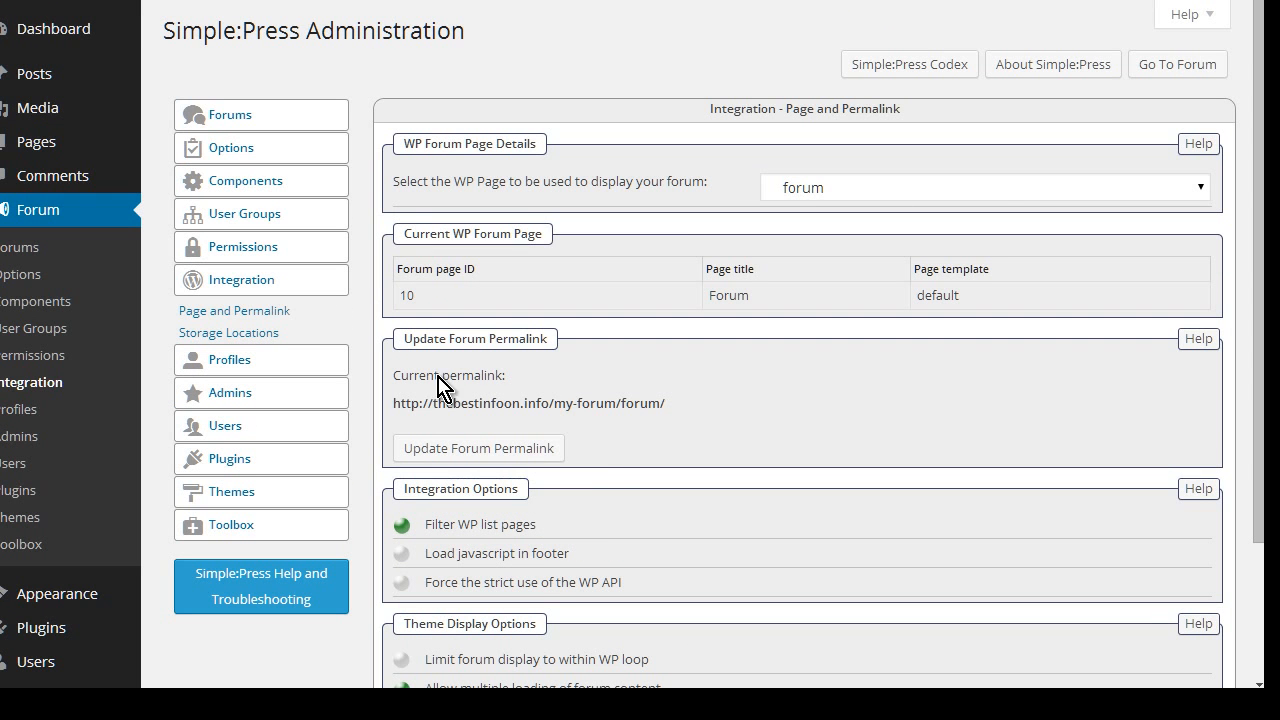
left_click(250, 288)
left_click(236, 321)
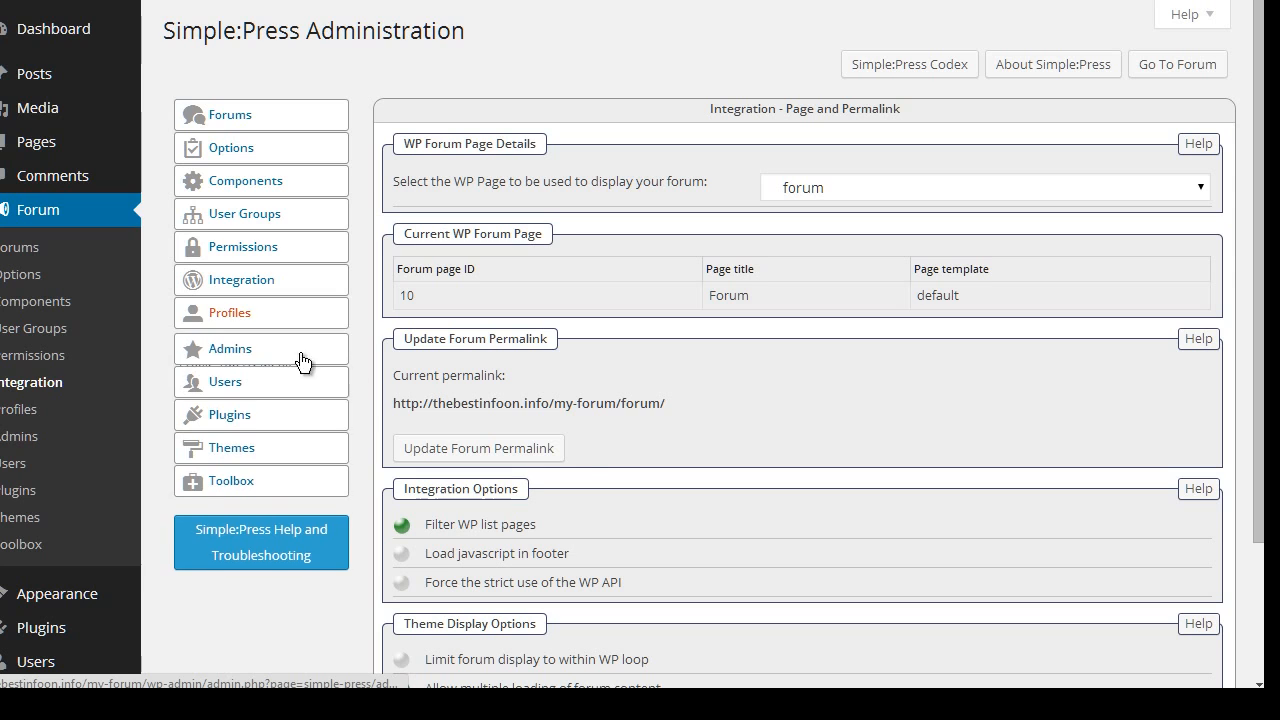
left_click(224, 344)
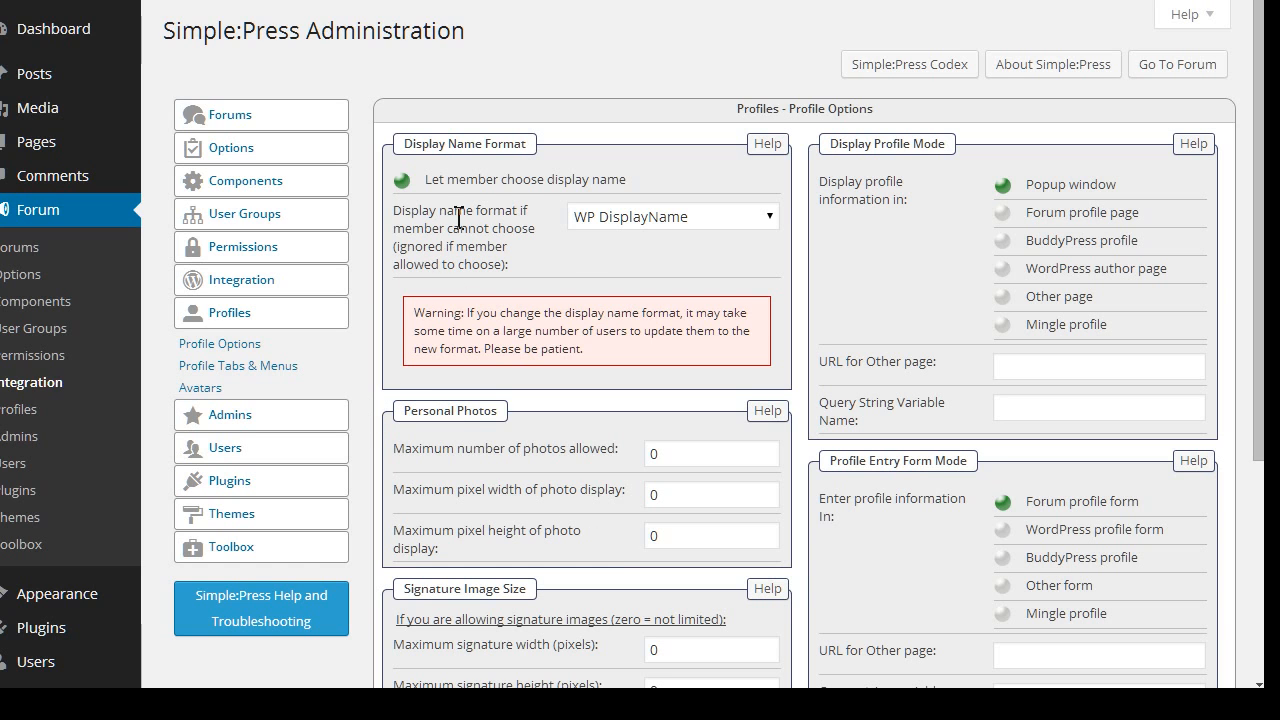
scroll(588, 312, "down", 1)
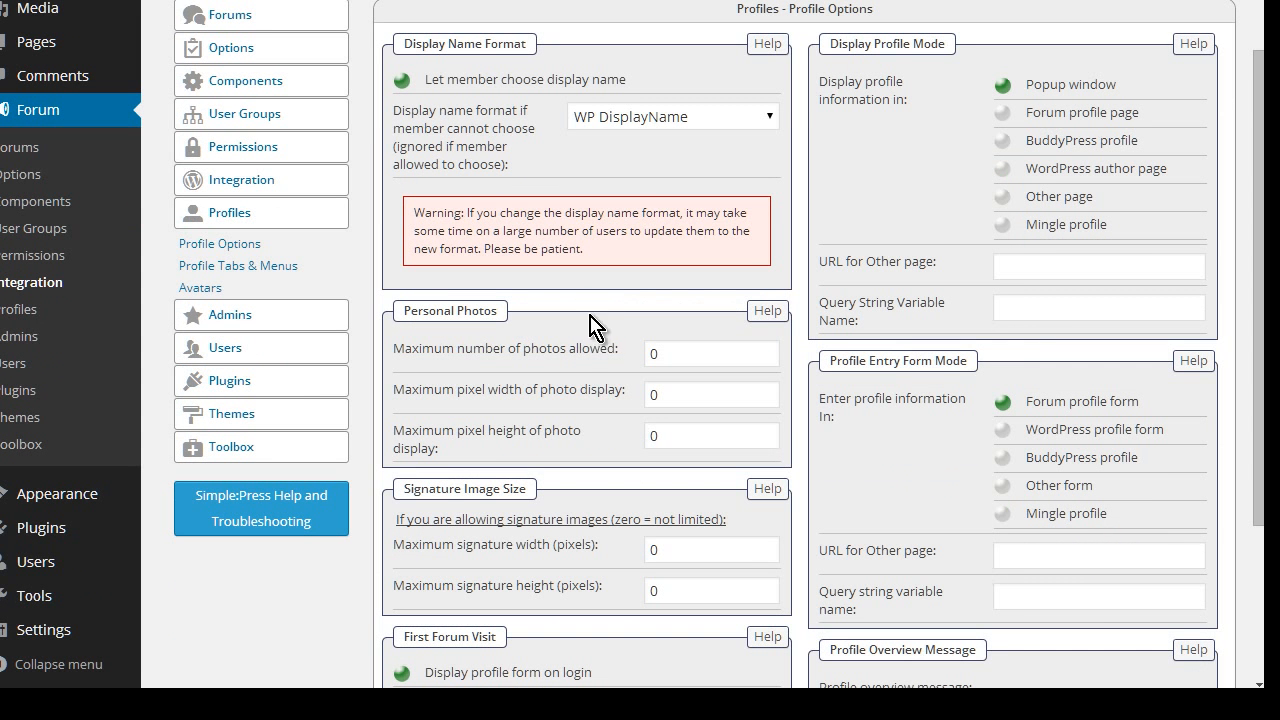
scroll(545, 340, "down", 1)
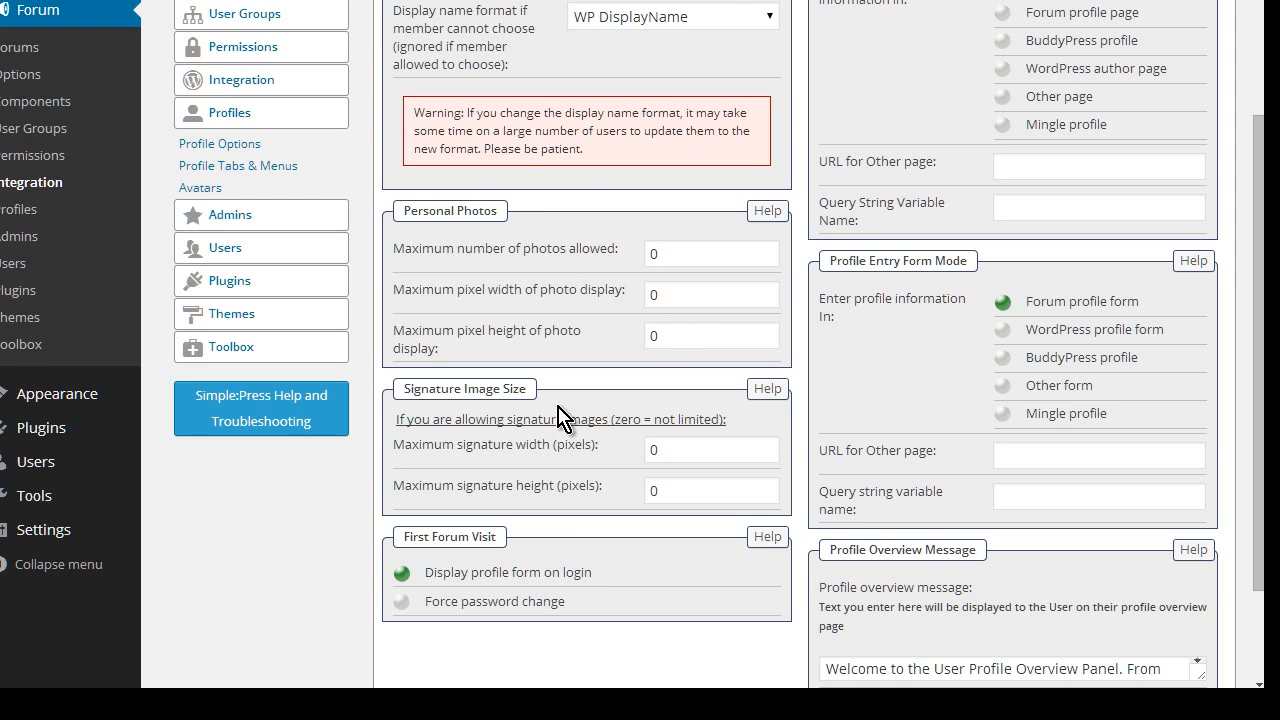
scroll(560, 415, "down", 1)
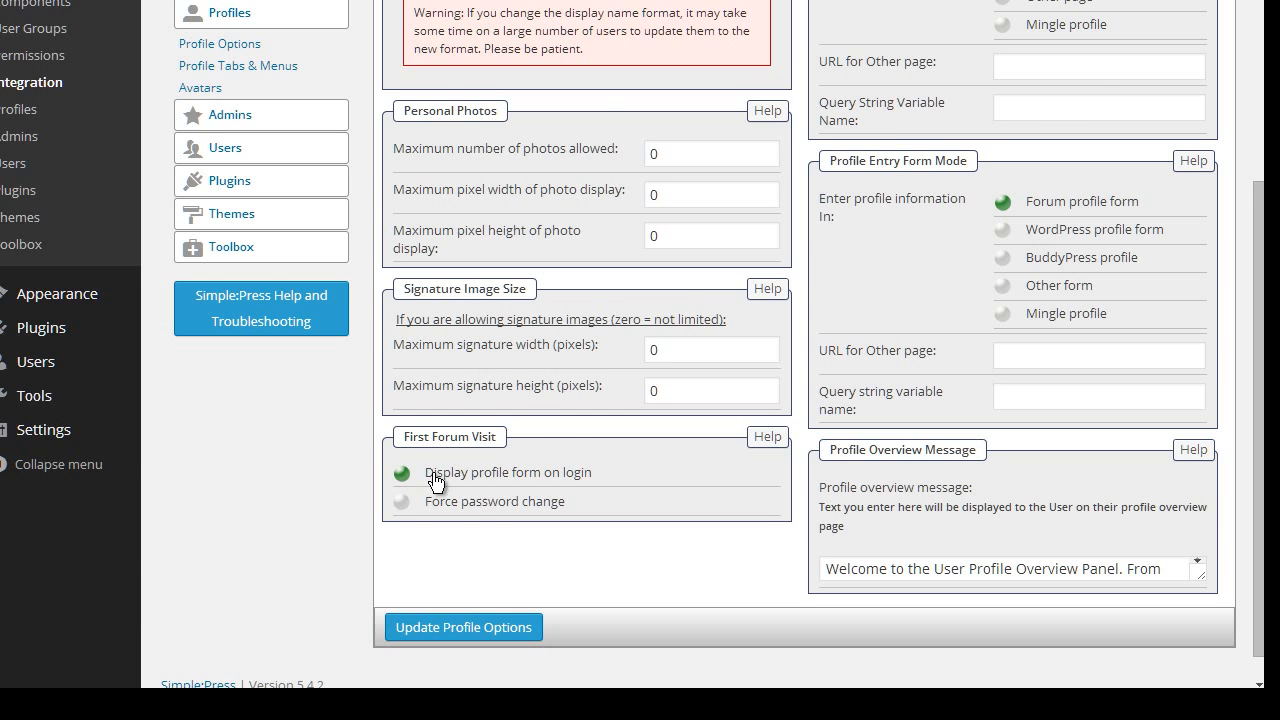
scroll(690, 480, "up", 2)
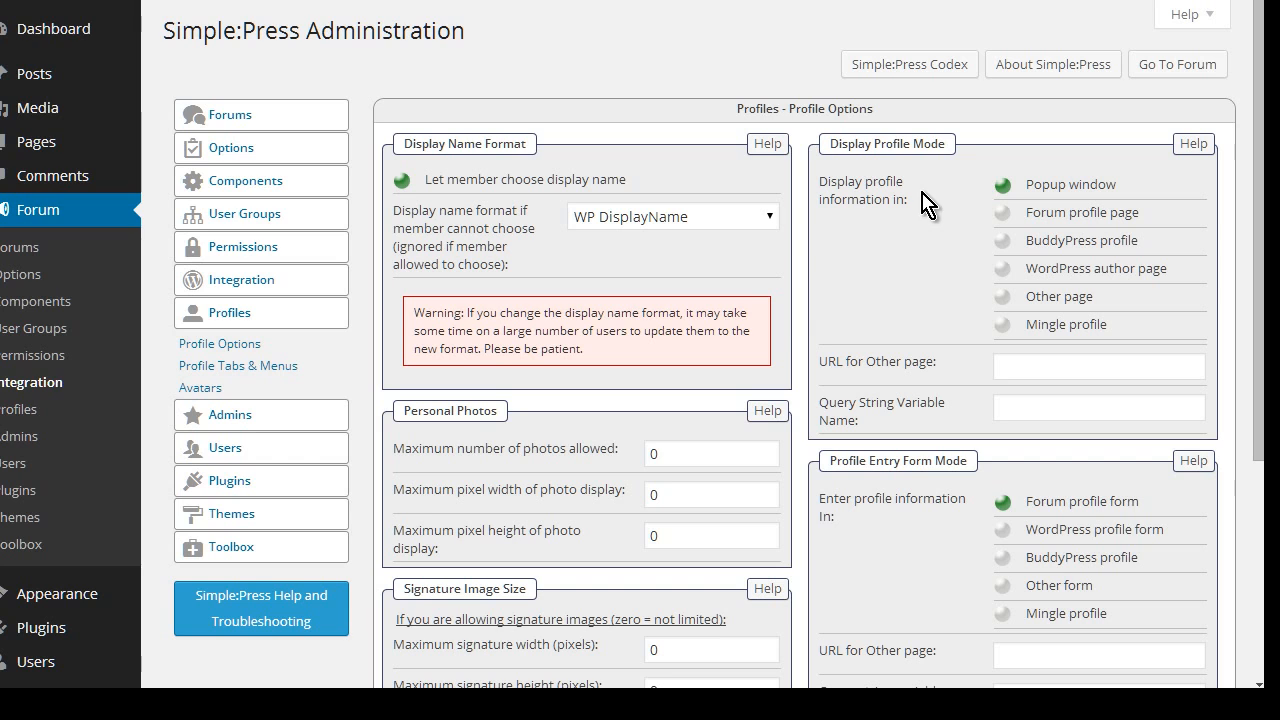
scroll(957, 343, "down", 1)
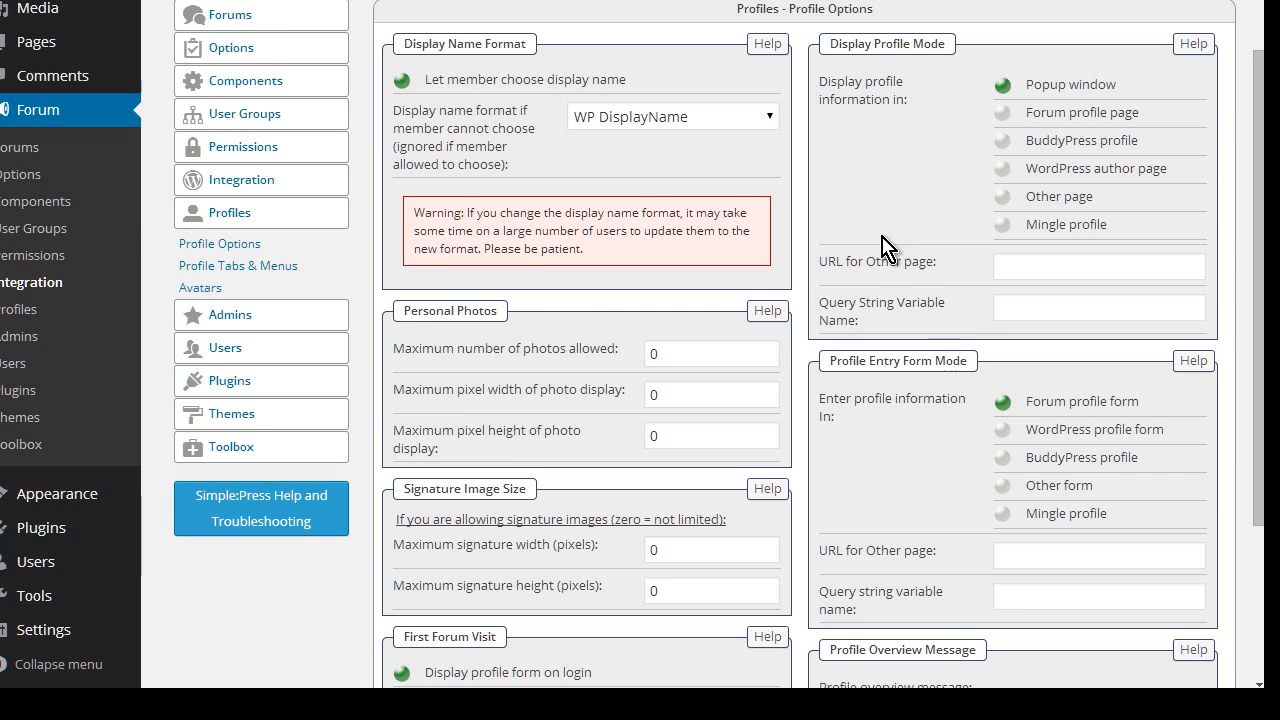
scroll(903, 288, "down", 1)
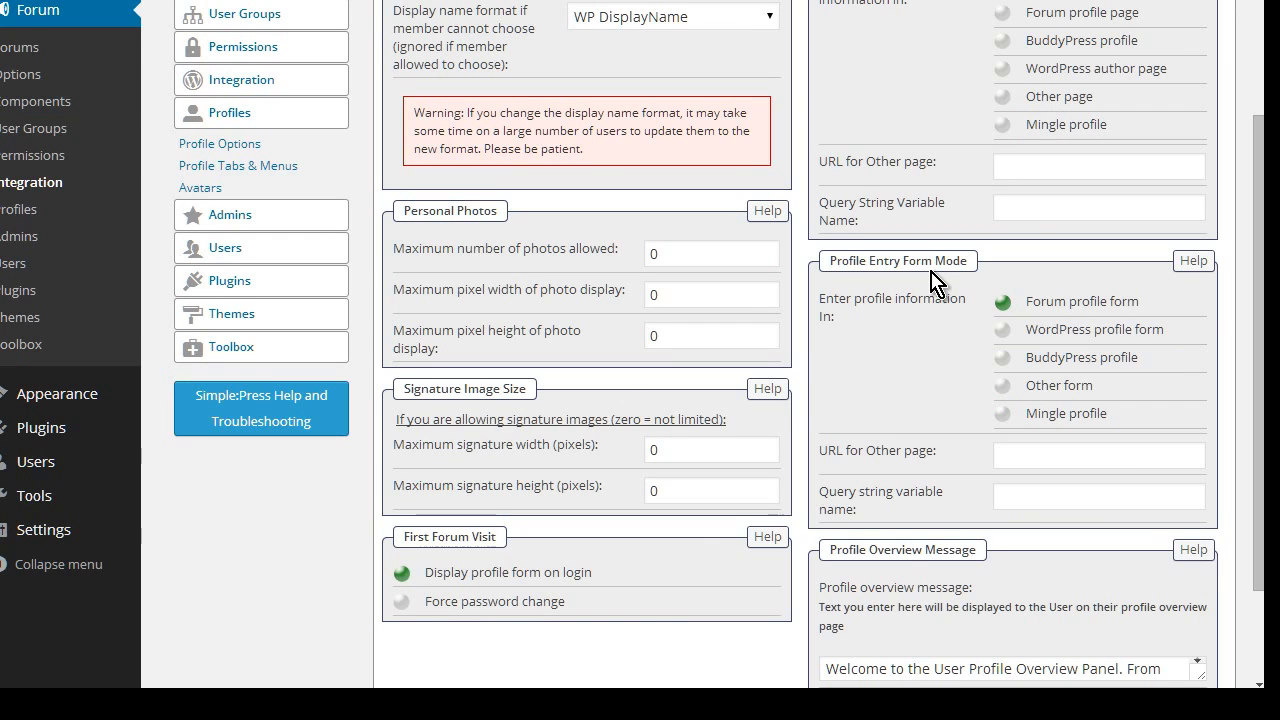
scroll(932, 284, "down", 2)
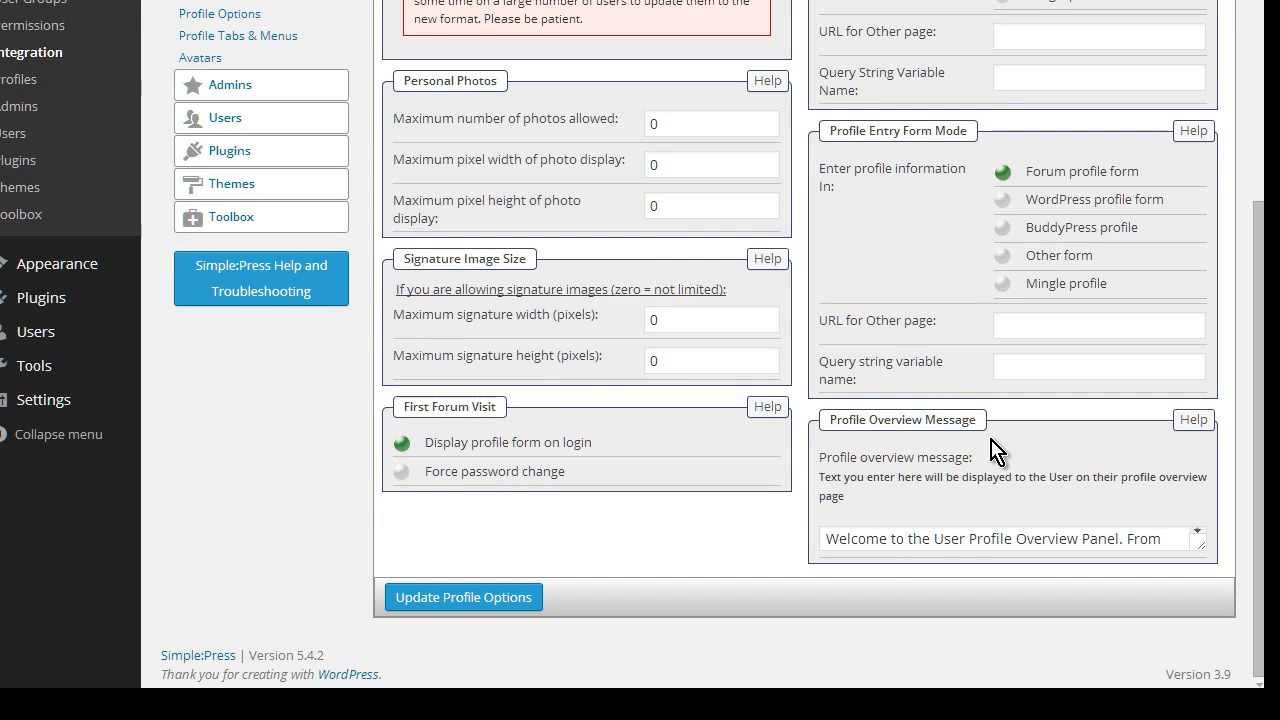
scroll(968, 408, "up", 3)
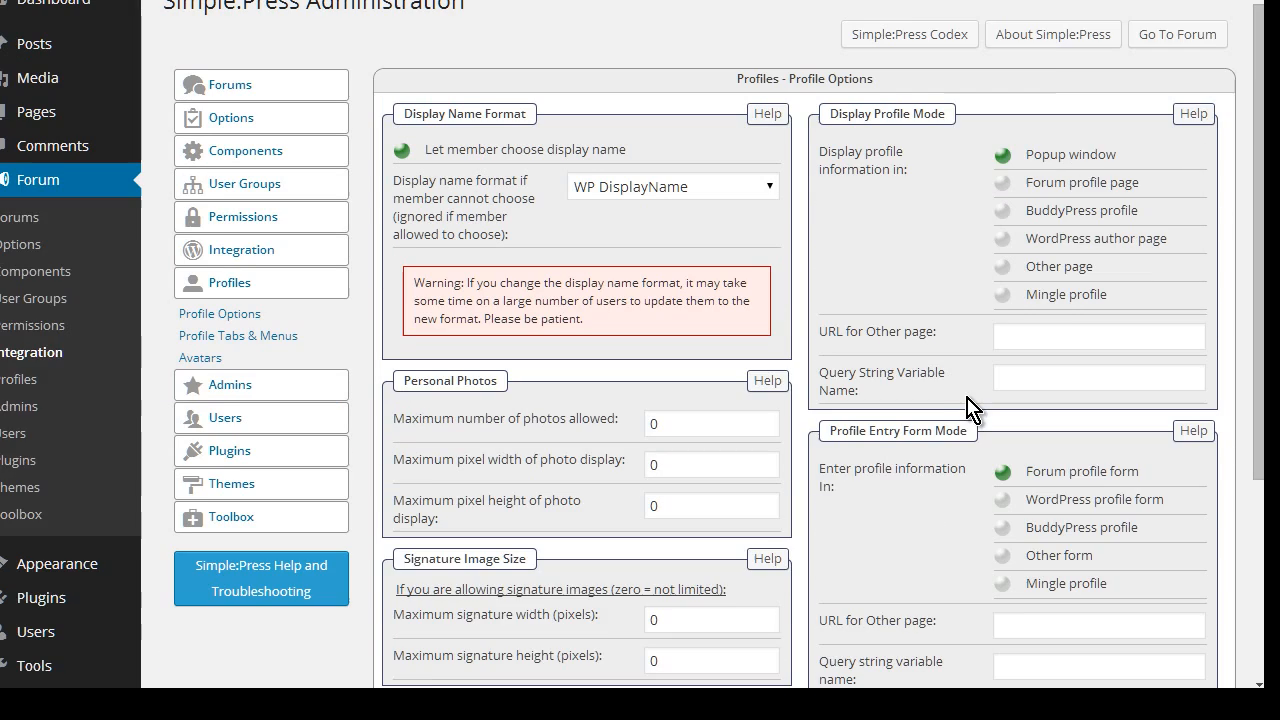
scroll(968, 408, "up", 1)
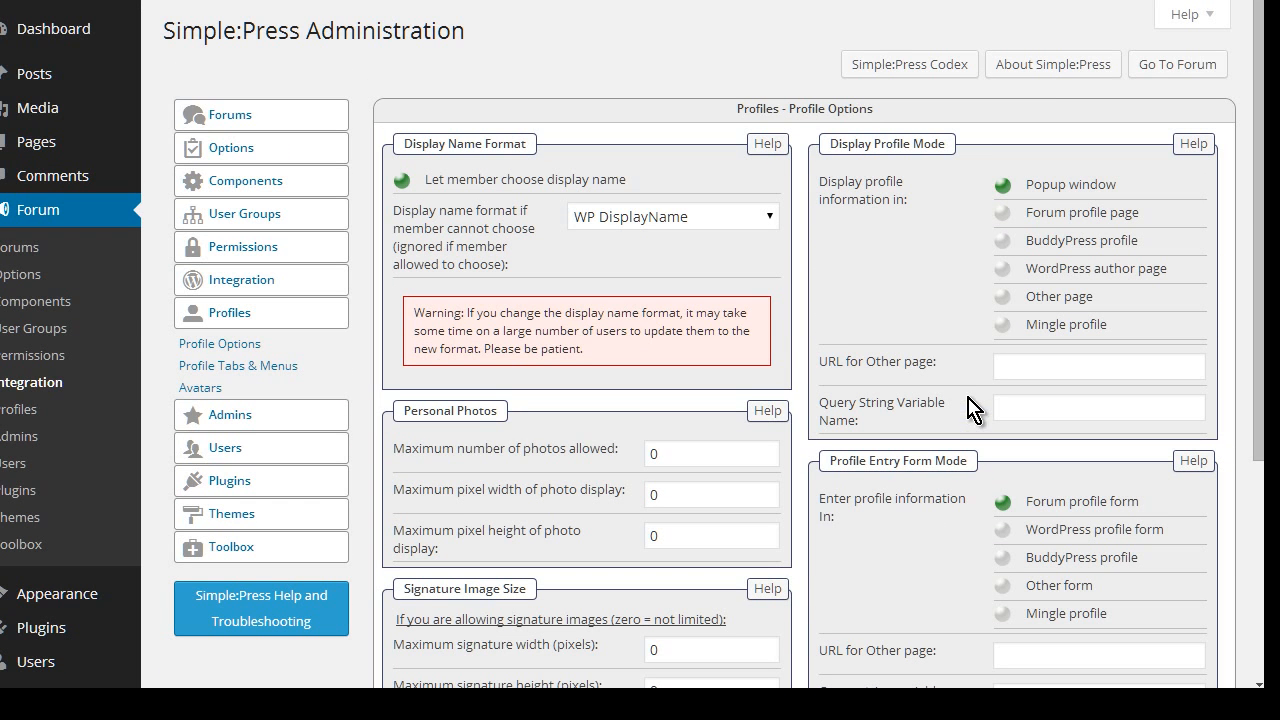
Look over Profile Tabs & Menus ordering, then view the Avatars settings page
left_click(277, 366)
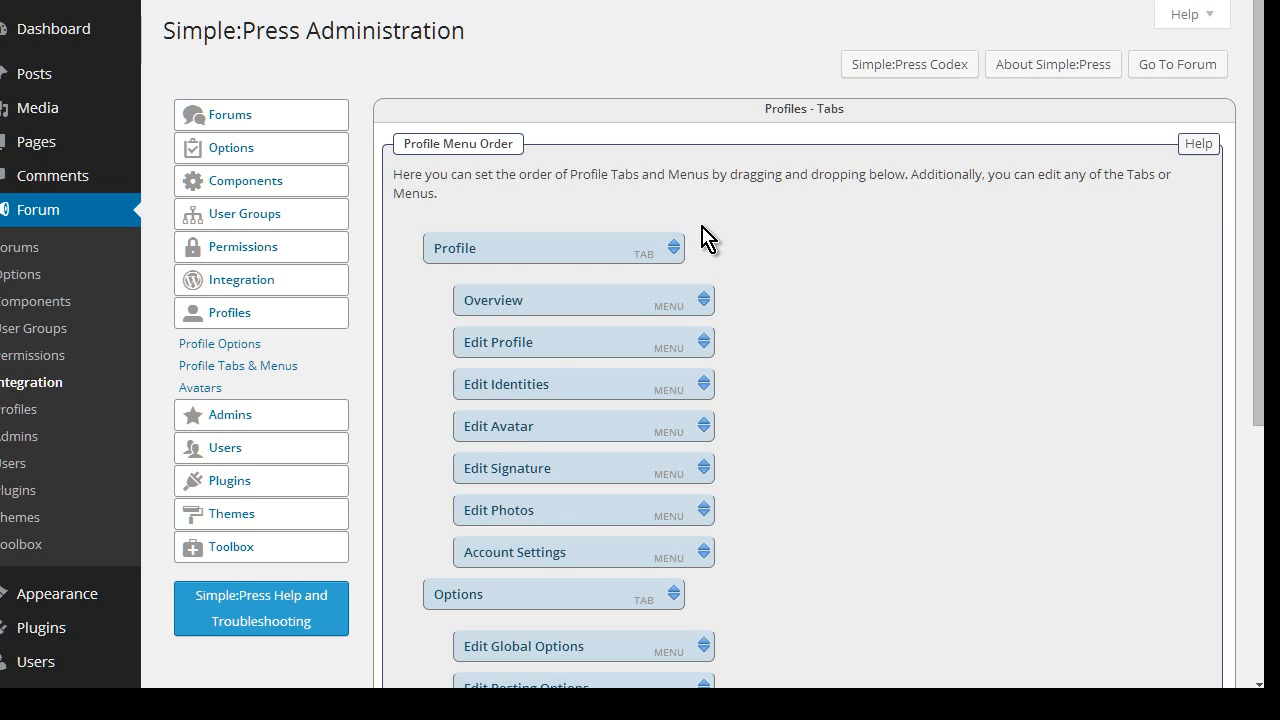
scroll(829, 323, "down", 4)
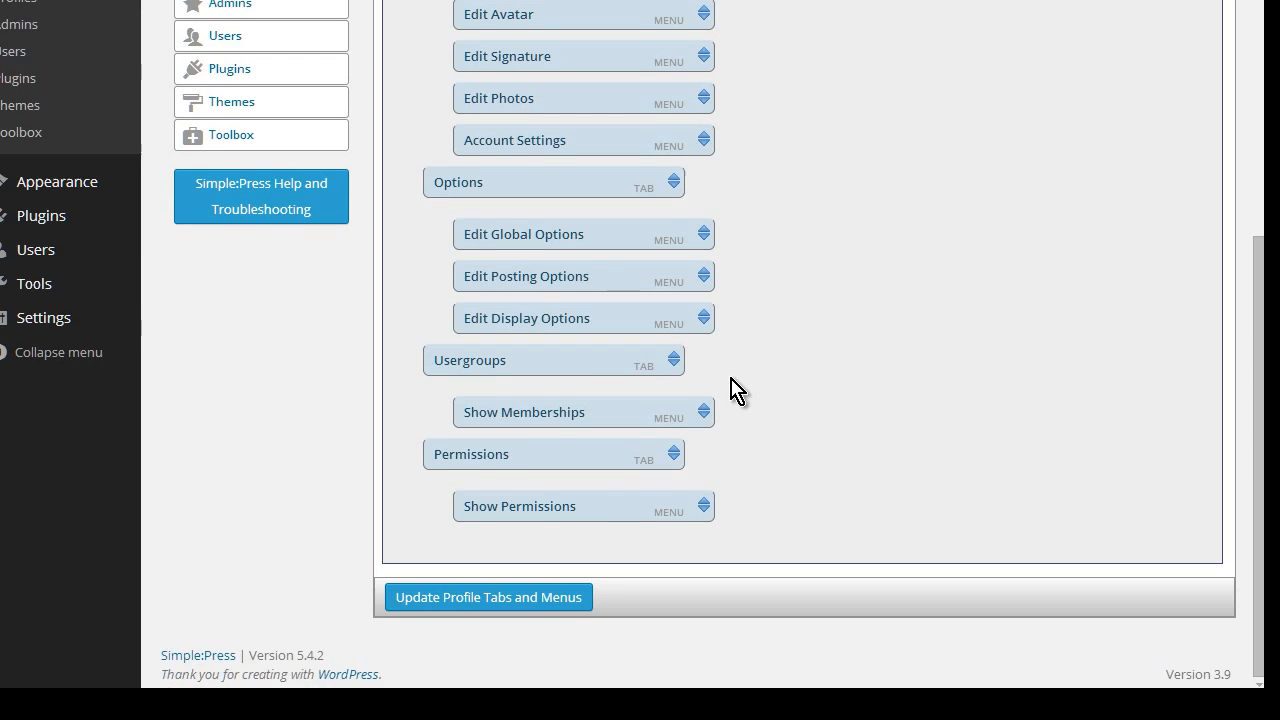
scroll(734, 391, "up", 4)
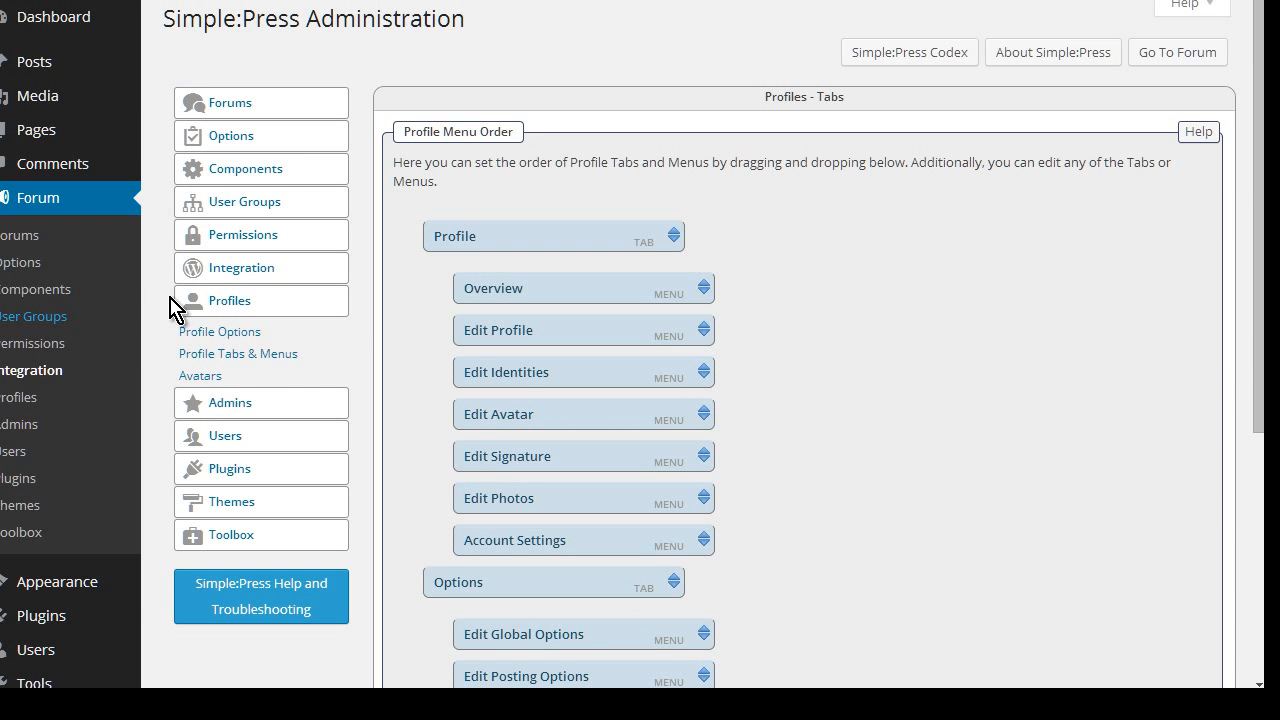
left_click(200, 376)
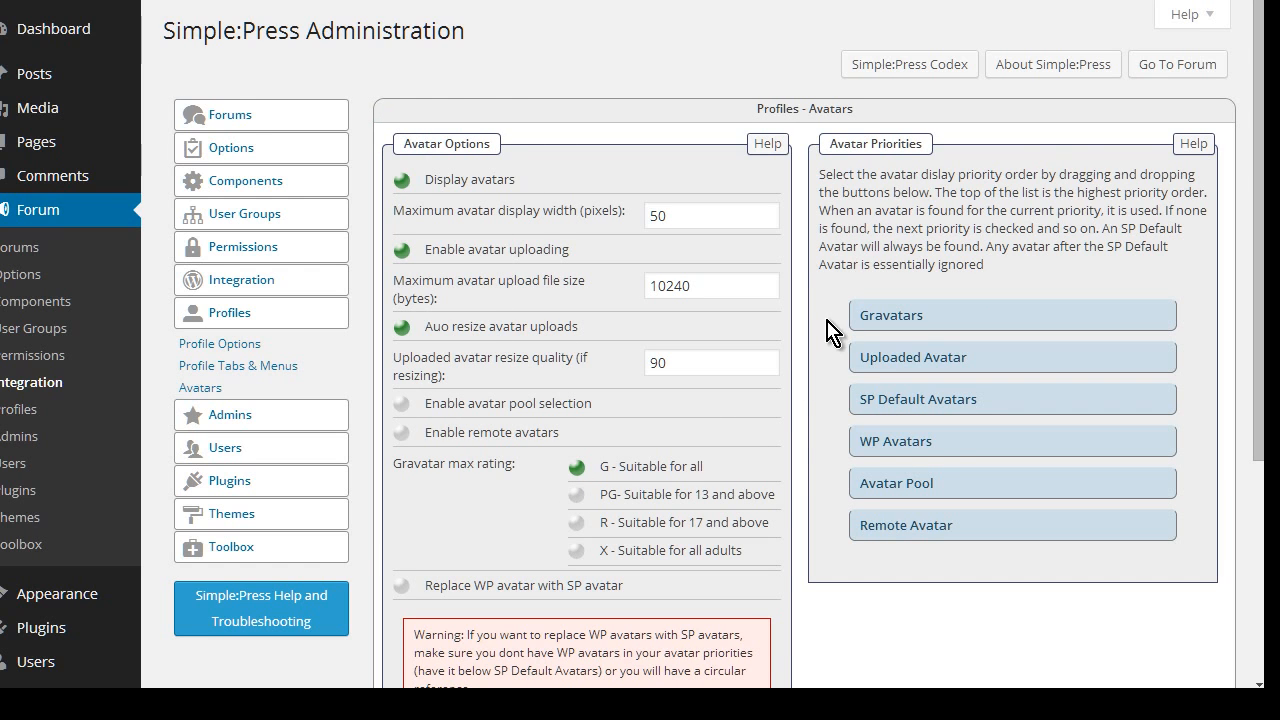
Look over the Your Admin Options and Global Admin Options pages
scroll(768, 488, "down", 3)
scroll(770, 488, "up", 3)
left_click(241, 424)
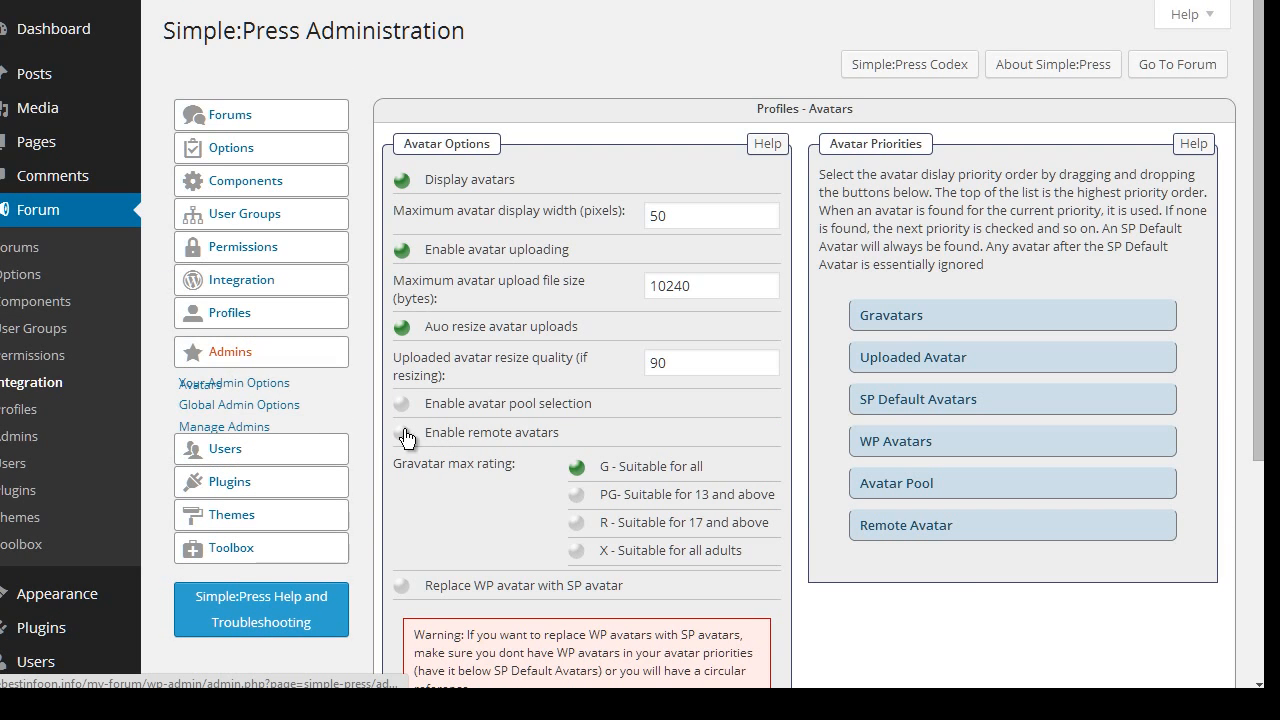
left_click(245, 379)
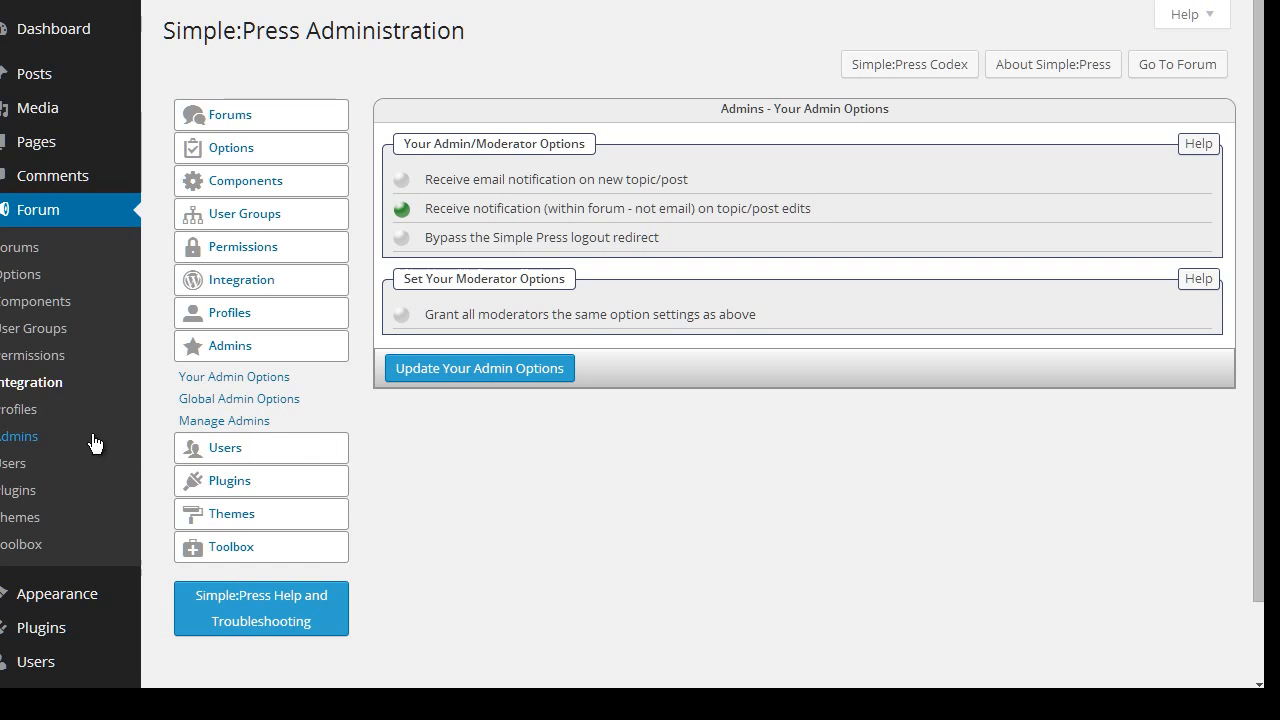
left_click(292, 400)
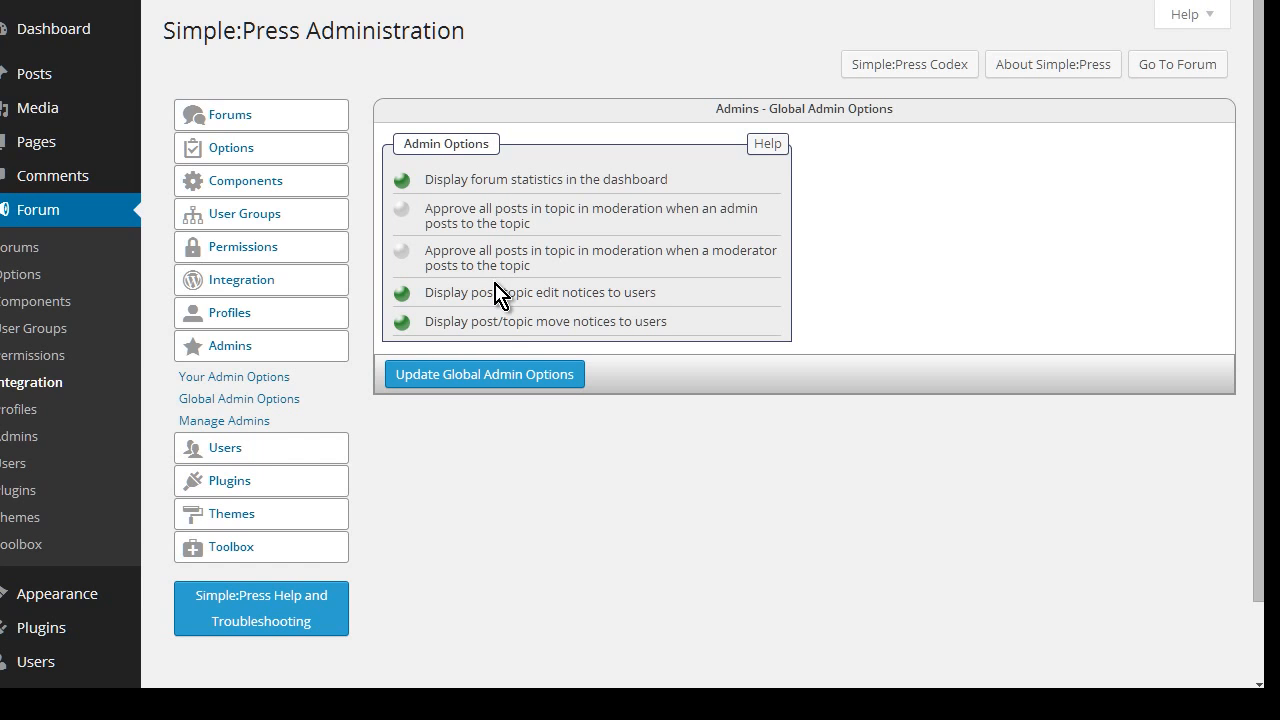
Review Manage Admins, showing one forum admin holding every management capability
left_click(226, 424)
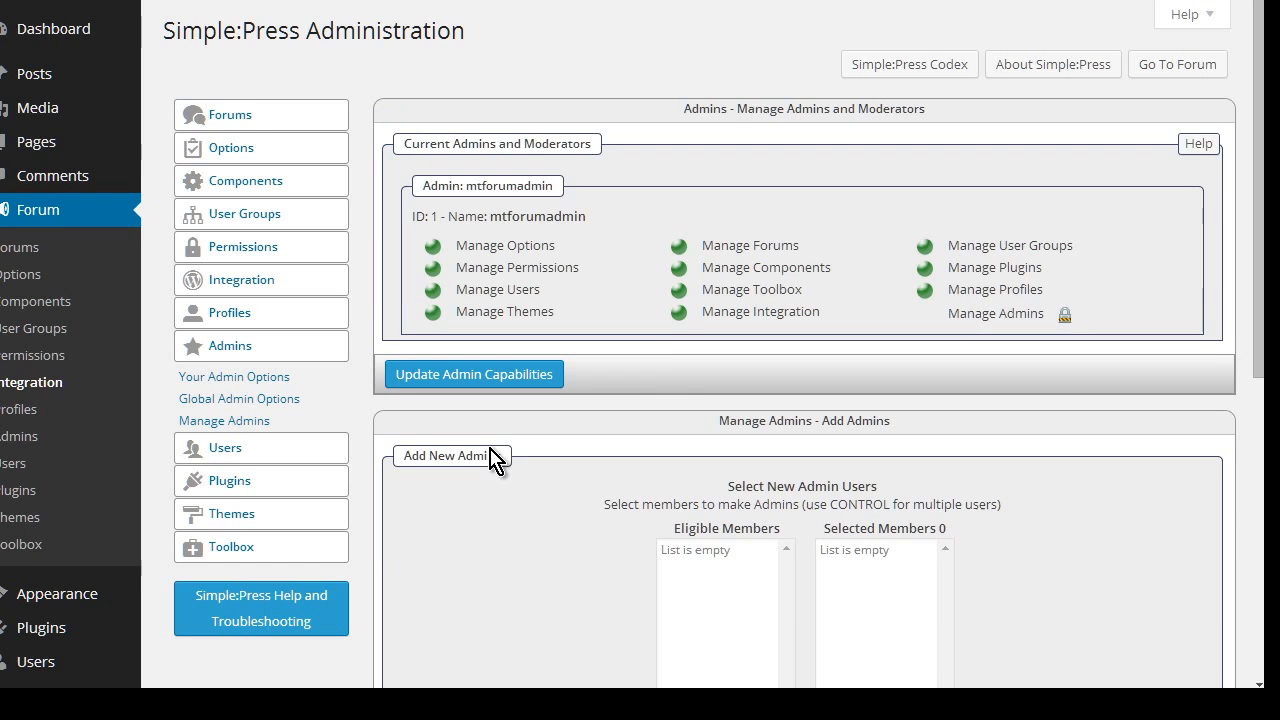
scroll(568, 428, "down", 1)
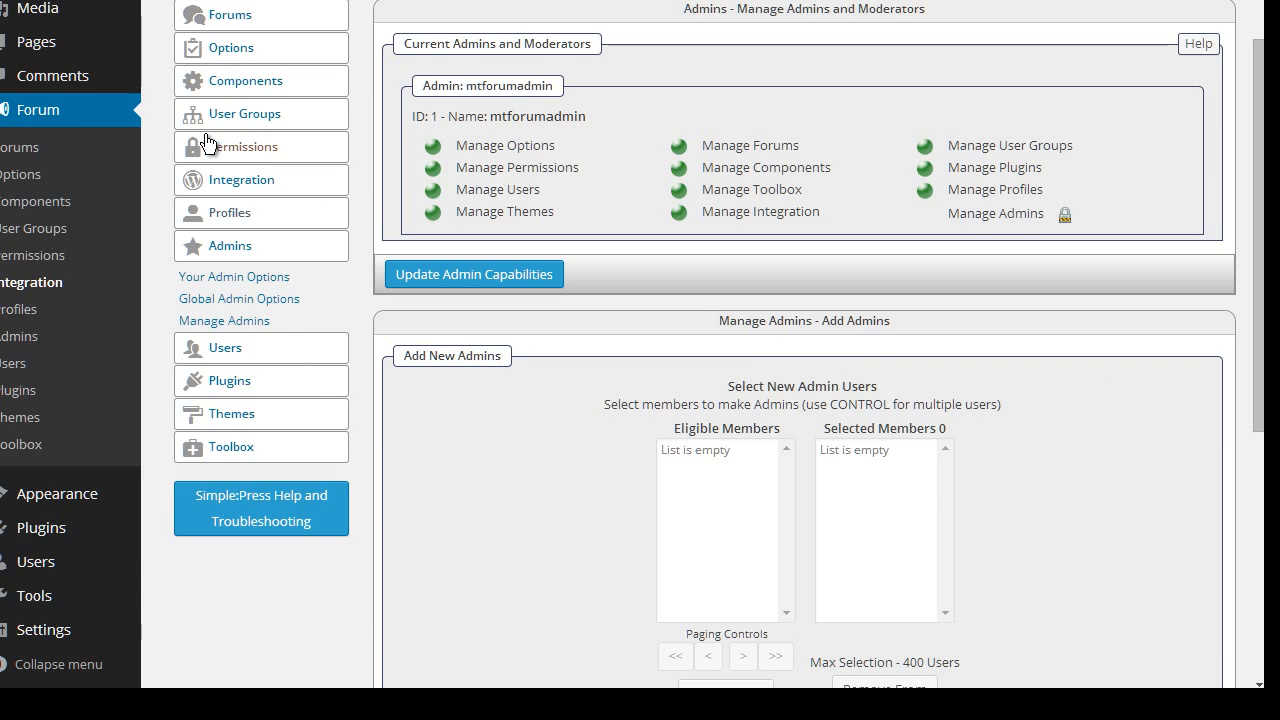
scroll(329, 334, "down", 1)
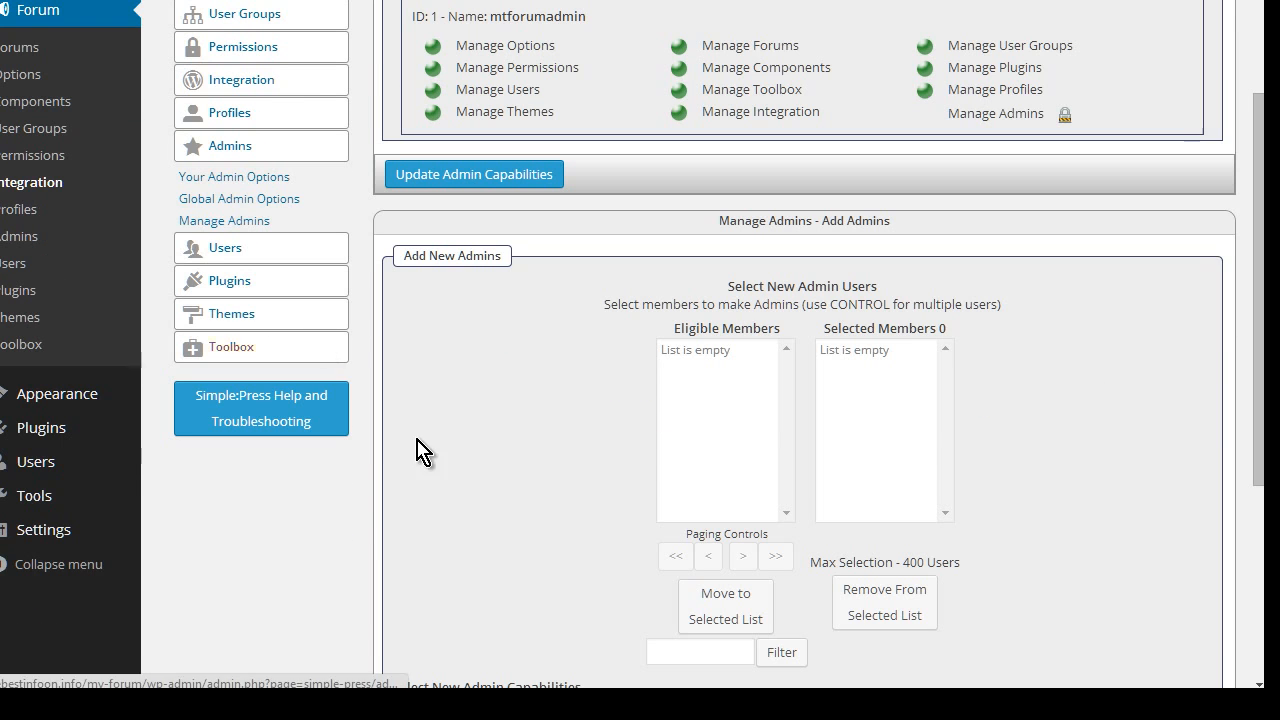
left_click(227, 251)
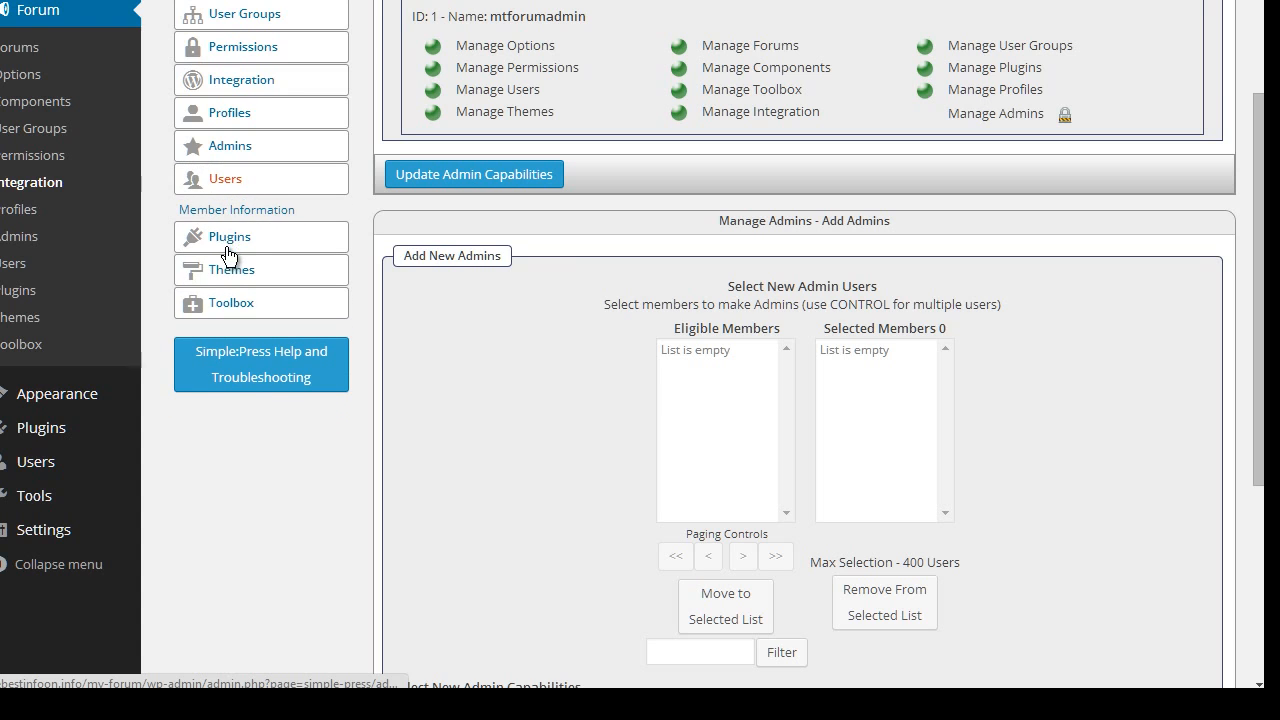
Check Member Information, then Available Plugins, which reports no forum plugins installed
left_click(240, 212)
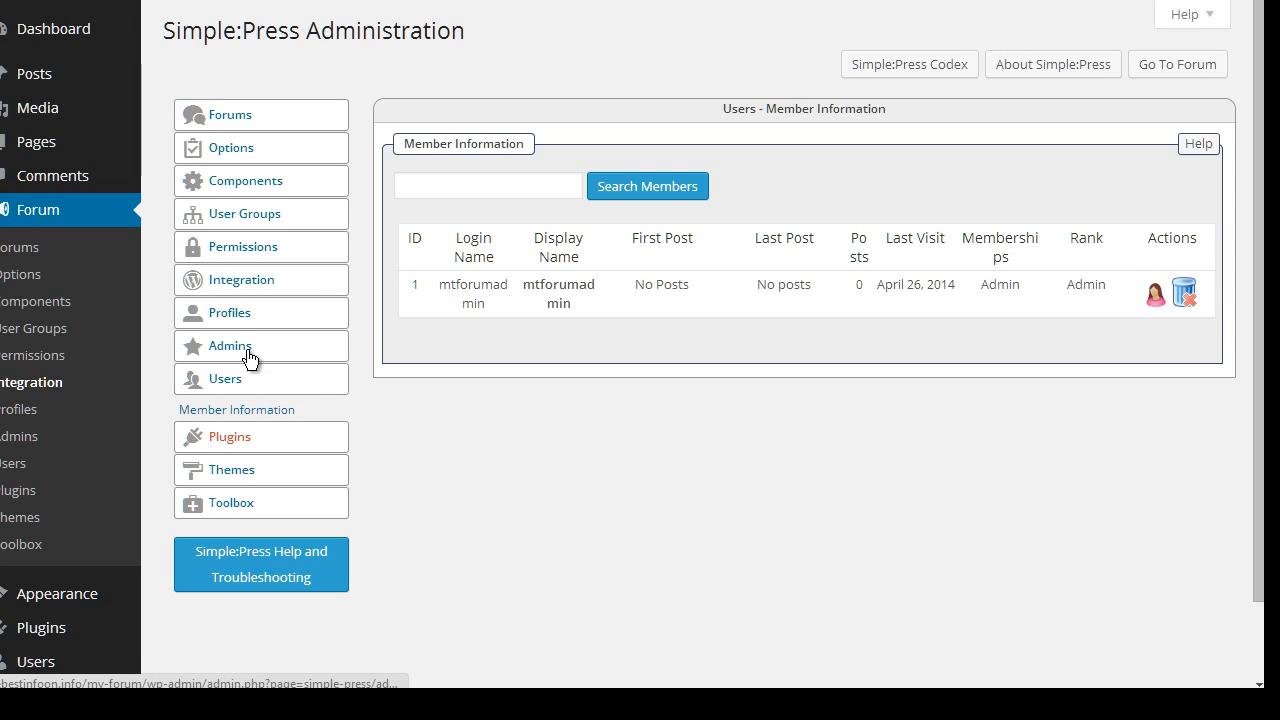
scroll(244, 432, "down", 2)
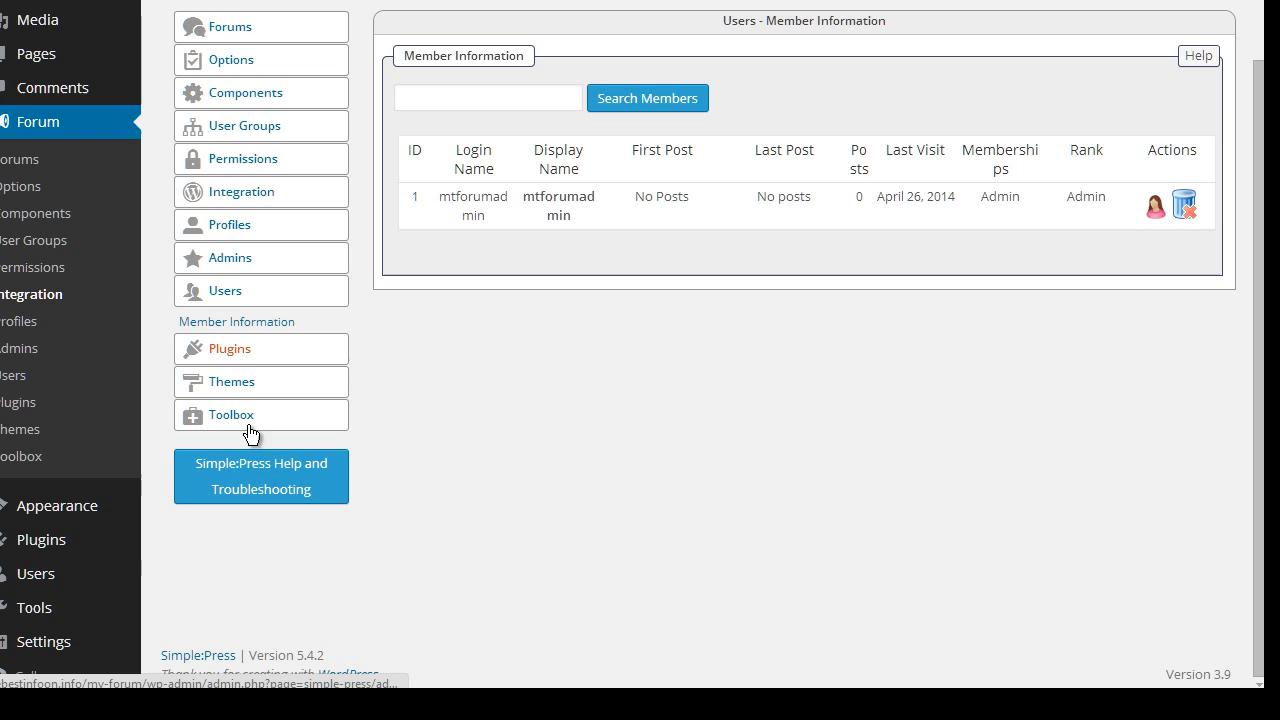
left_click(240, 352)
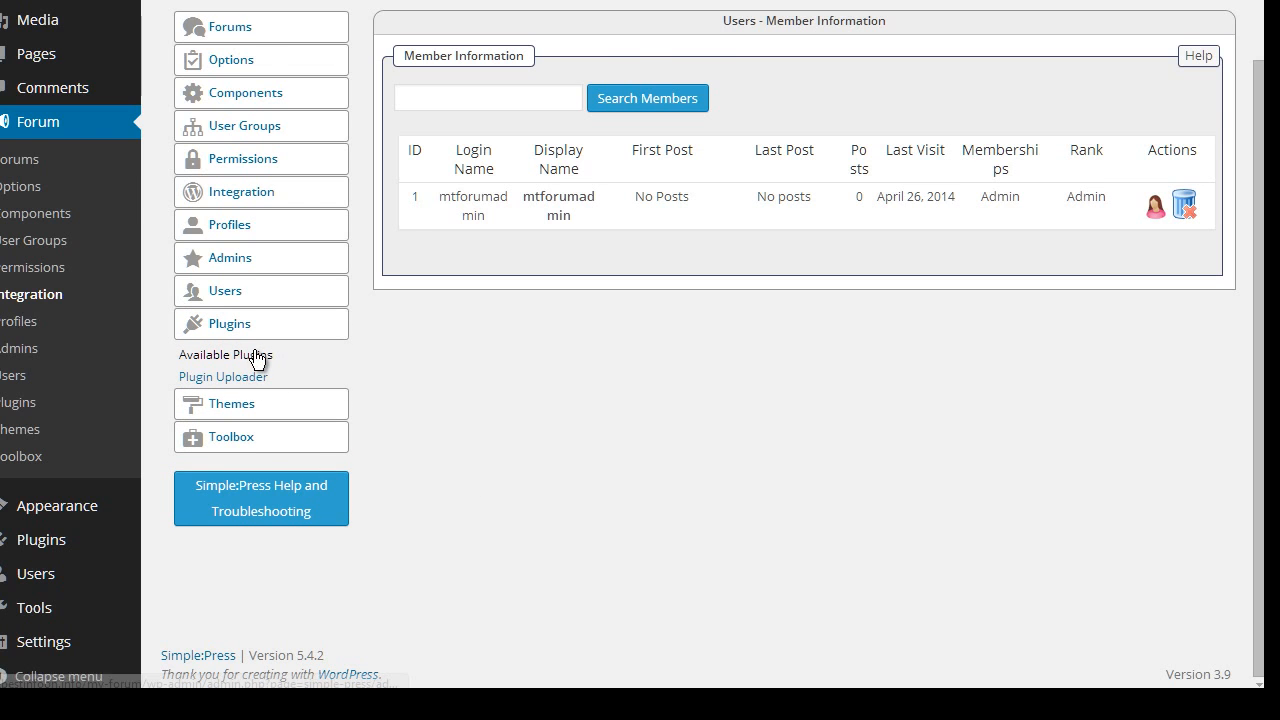
left_click(250, 355)
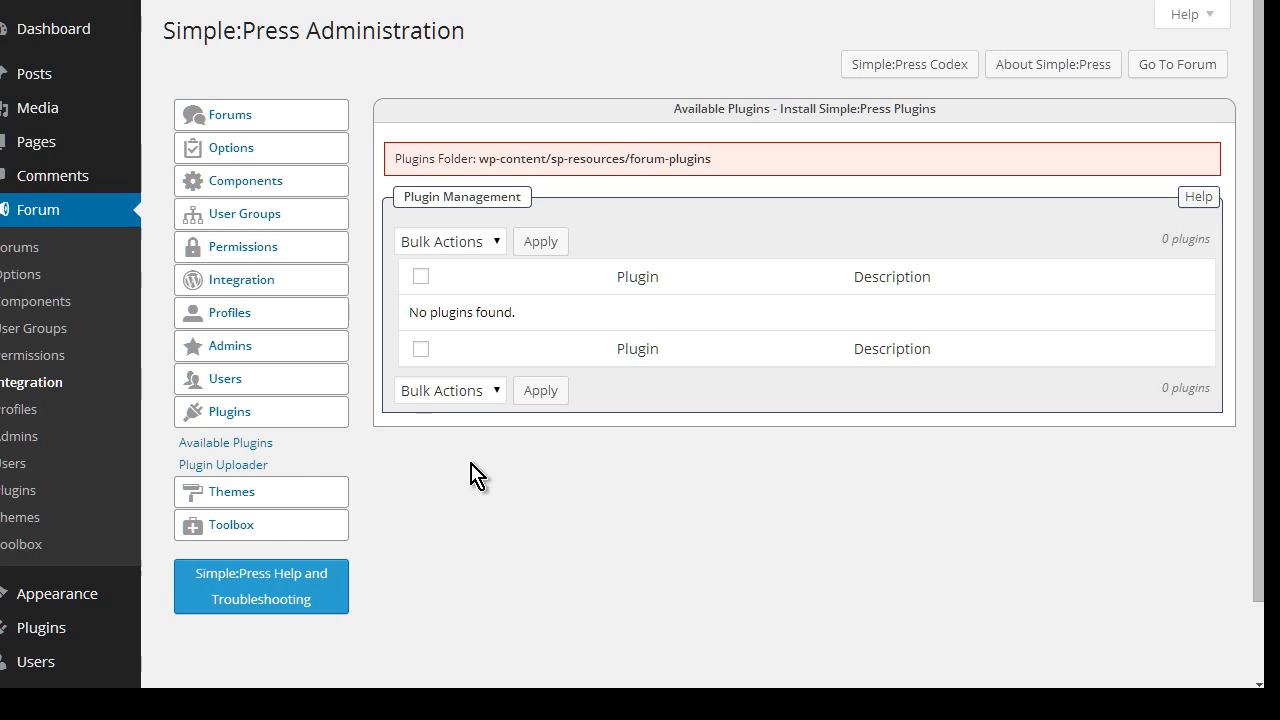
left_click(219, 497)
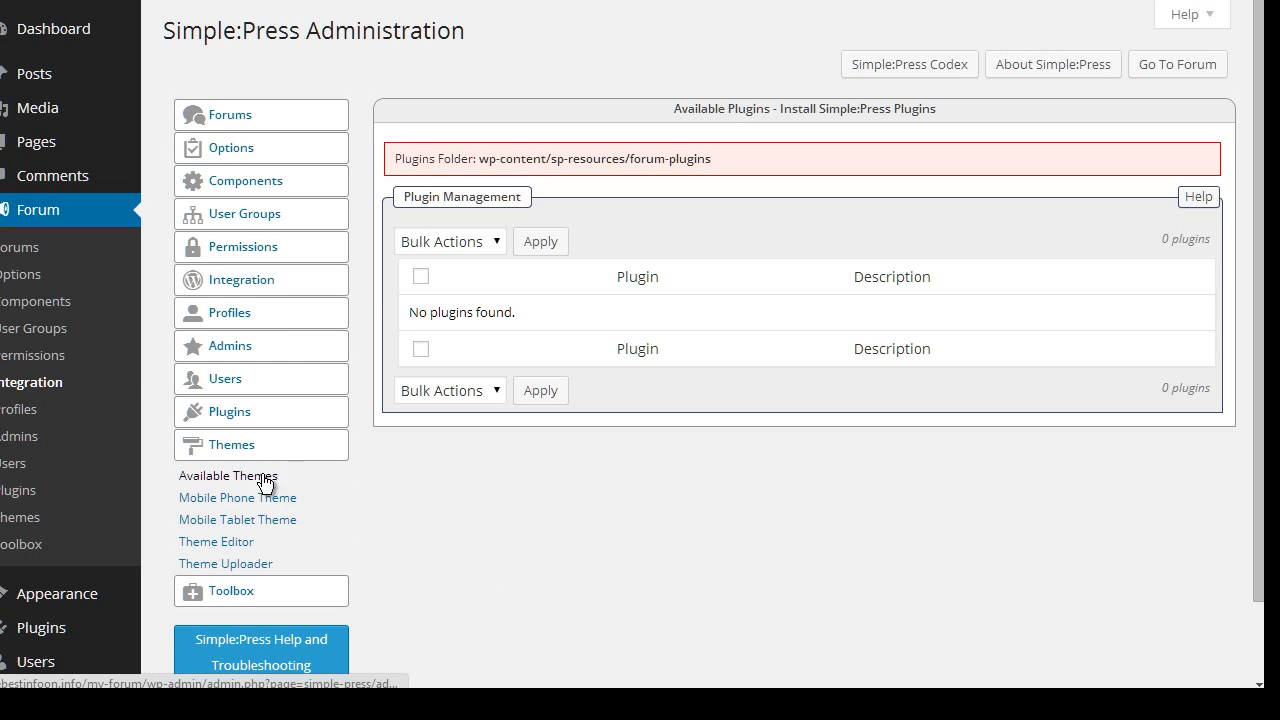
Check the Default and css-only themes, then go to the Simple:Press download page
left_click(262, 476)
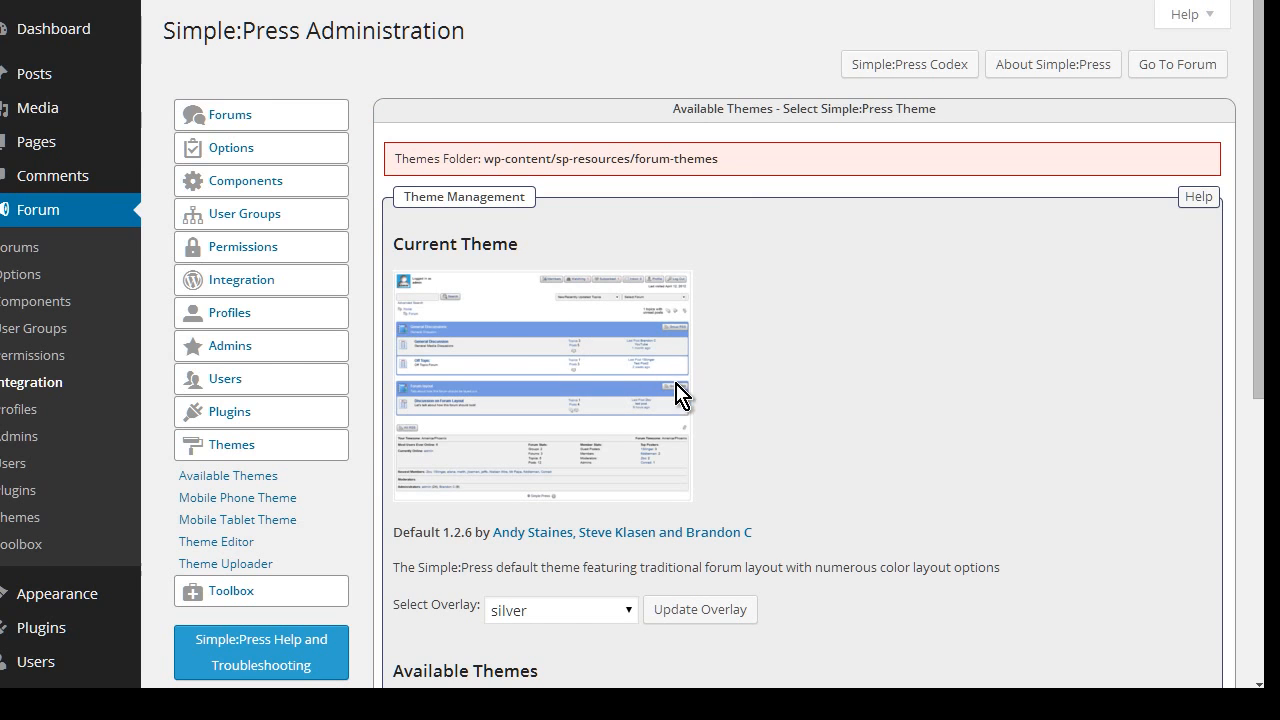
scroll(490, 312, "down", 1)
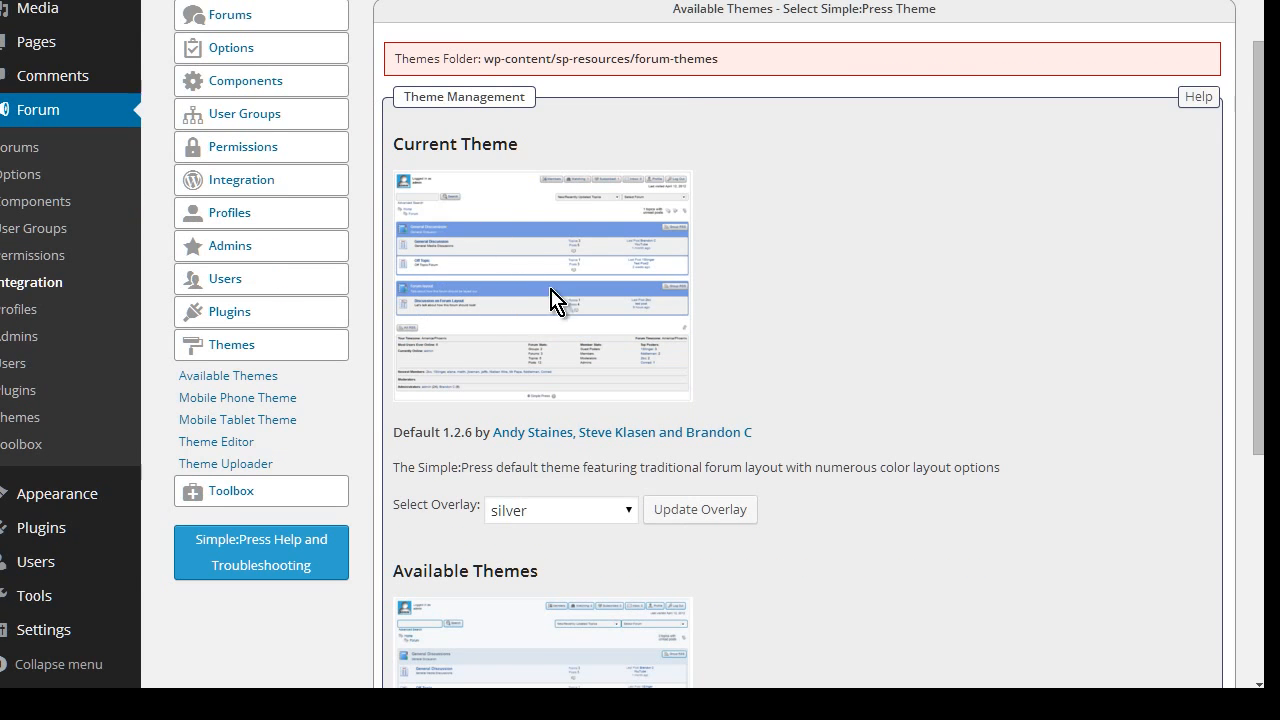
scroll(553, 300, "down", 4)
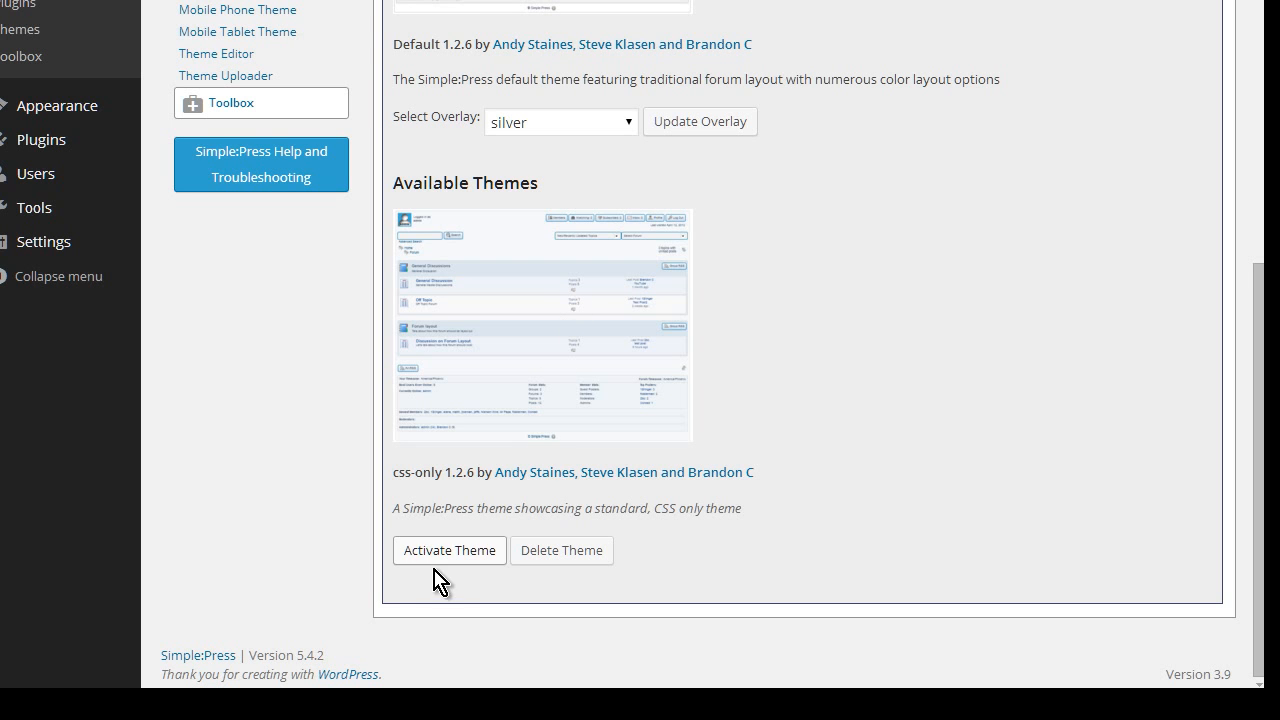
scroll(778, 440, "up", 5)
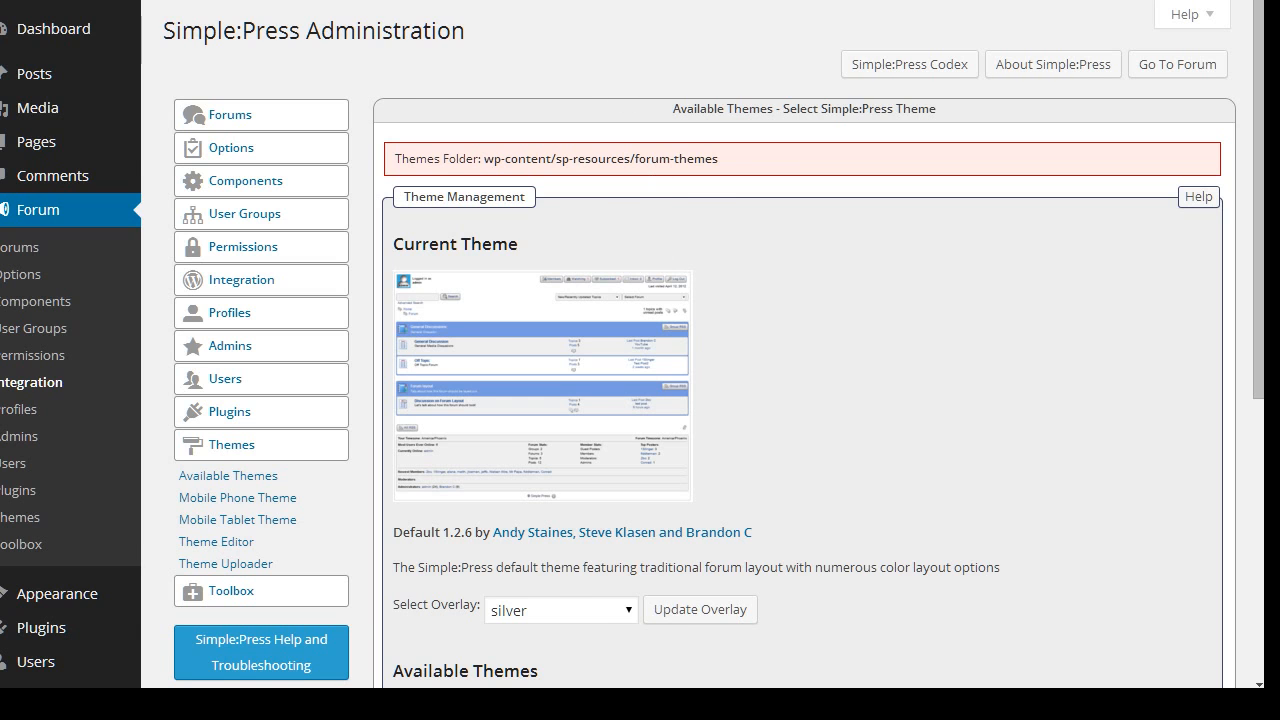
left_click(400, 2)
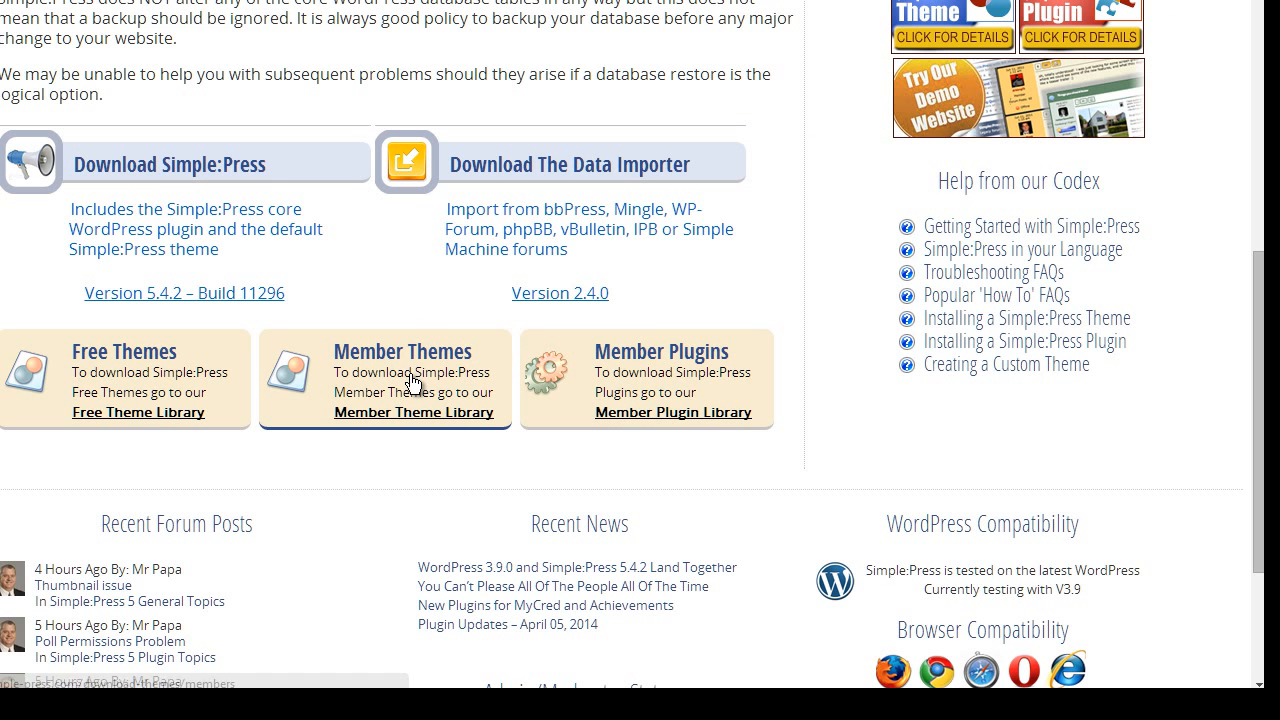
Open the Member Theme Library page and look over the Silver and Gold membership options
left_click(420, 426)
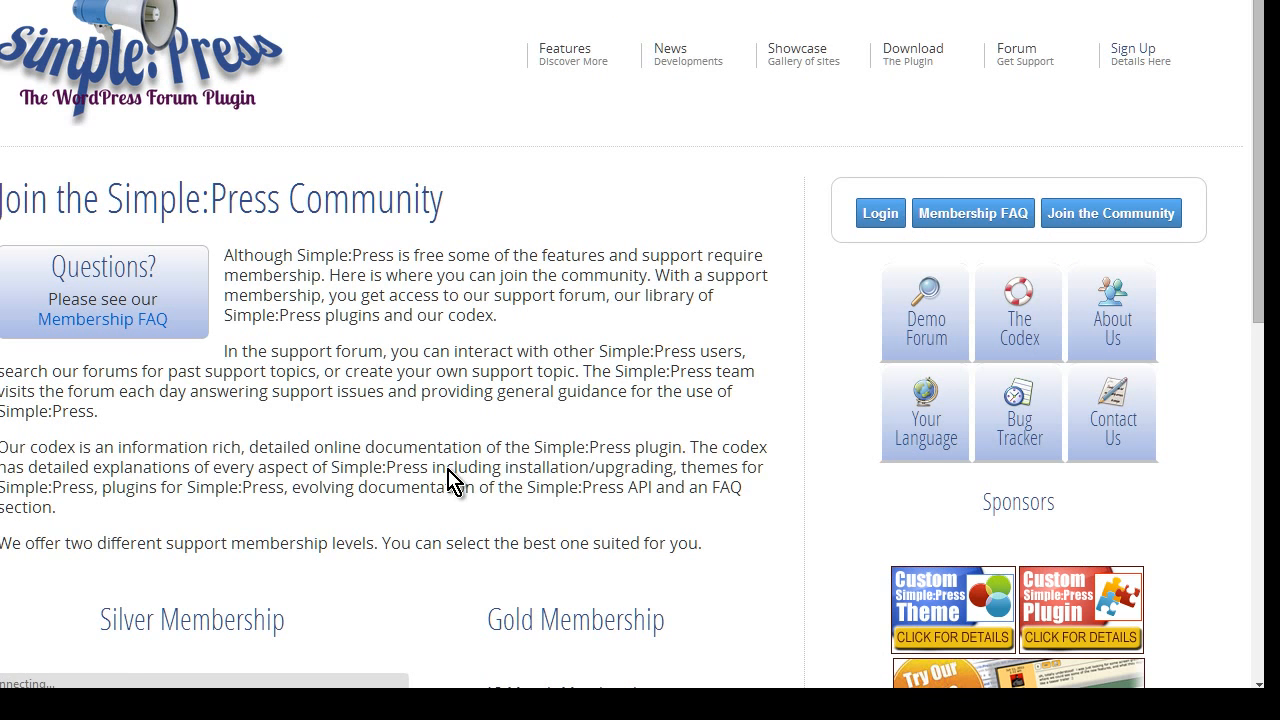
scroll(491, 421, "down", 3)
scroll(515, 425, "down", 1)
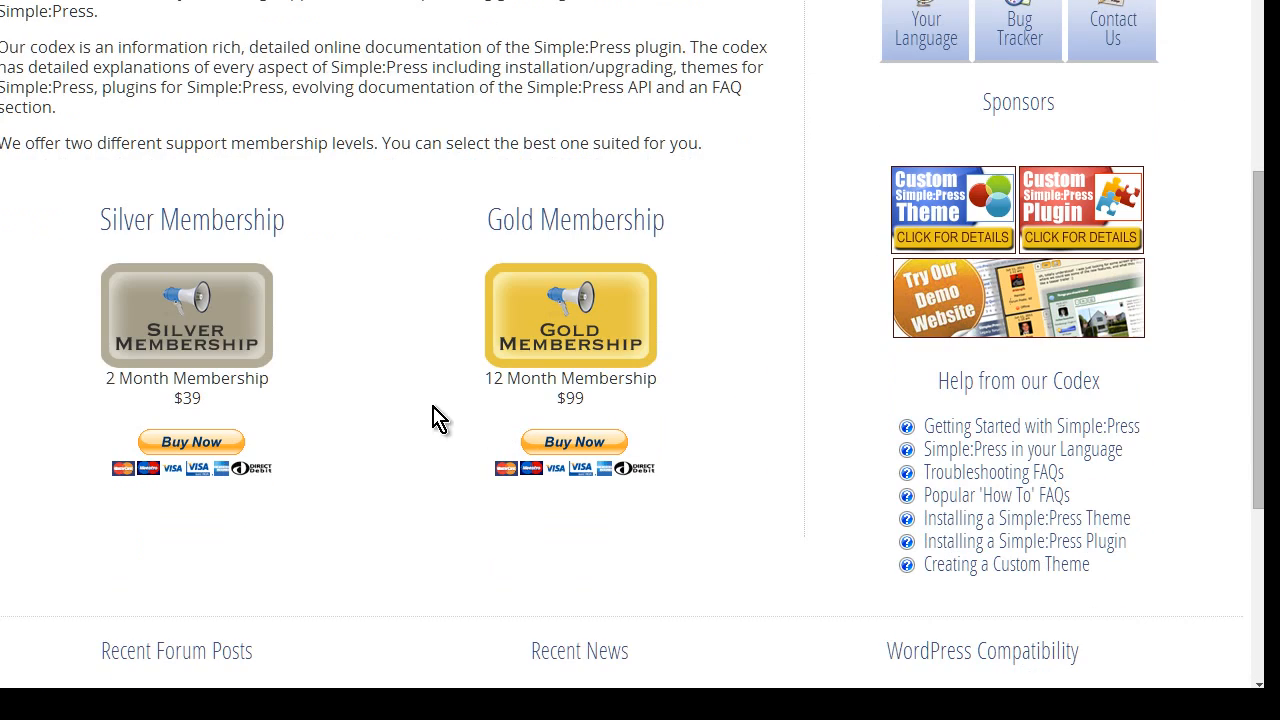
scroll(393, 362, "up", 4)
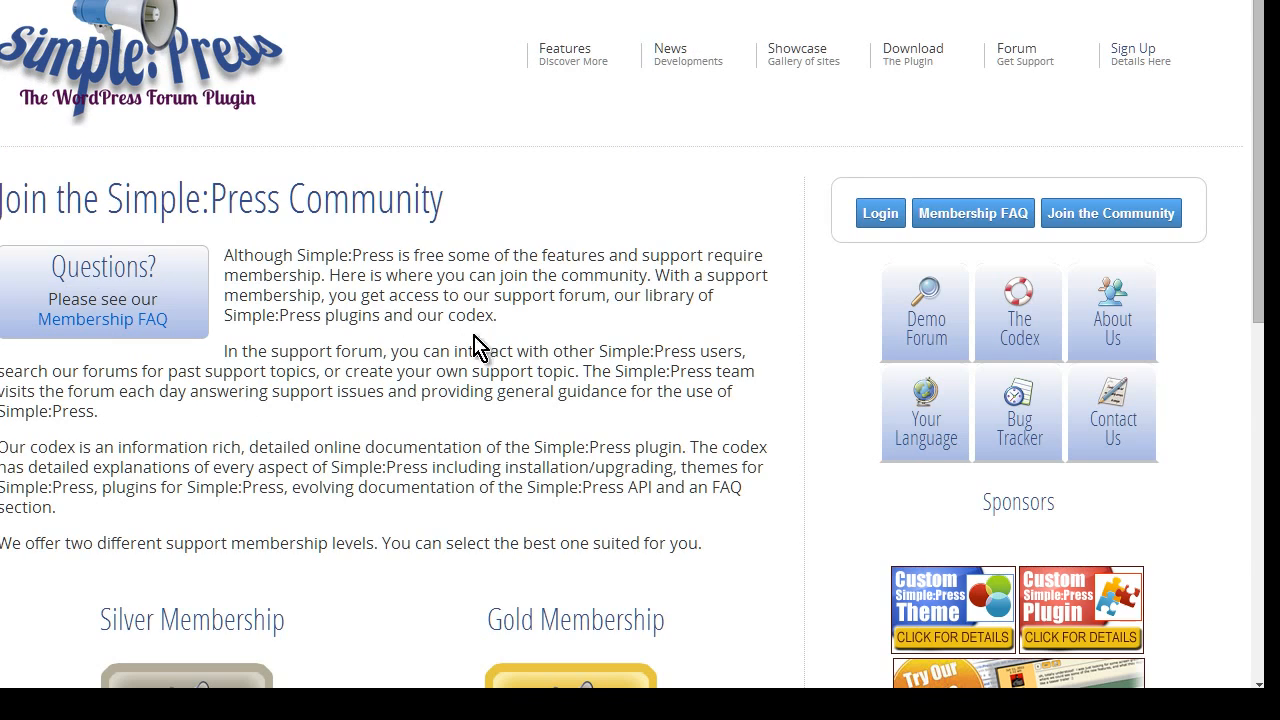
scroll(830, 352, "down", 4)
scroll(714, 349, "up", 4)
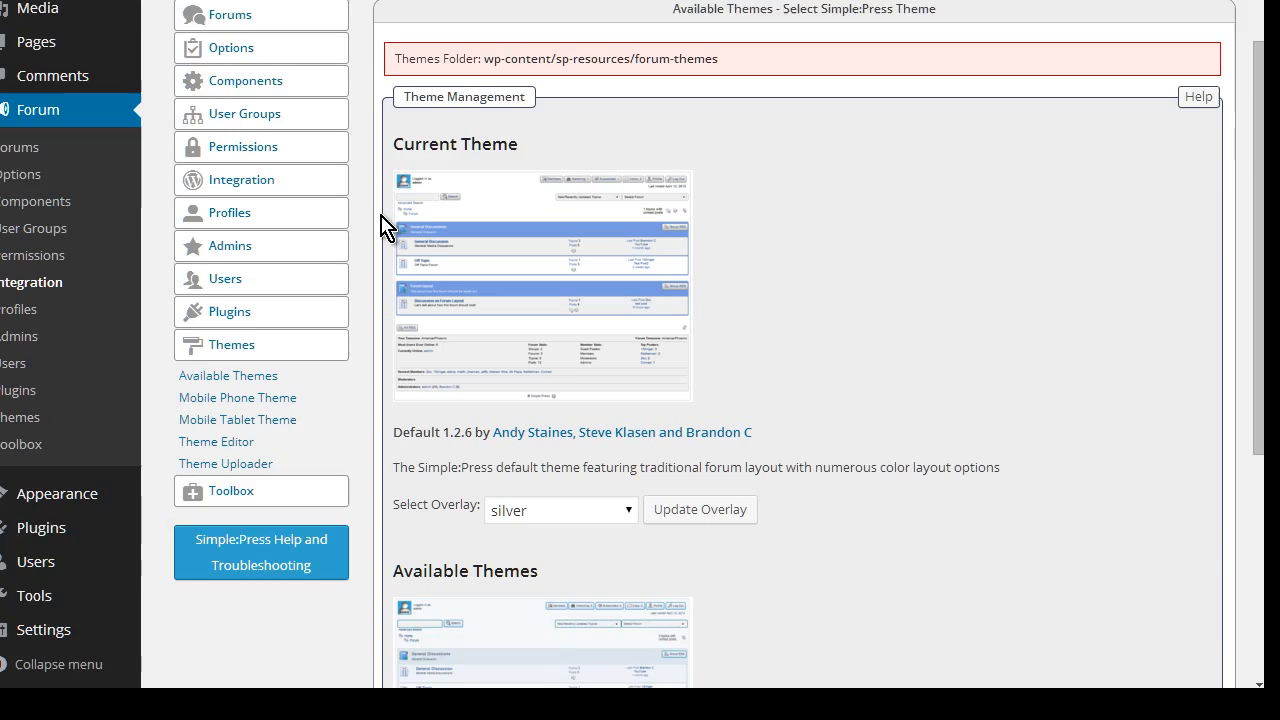
In Mobile Phone Theme settings, switch mobile theme support on, then back off
scroll(391, 229, "down", 3)
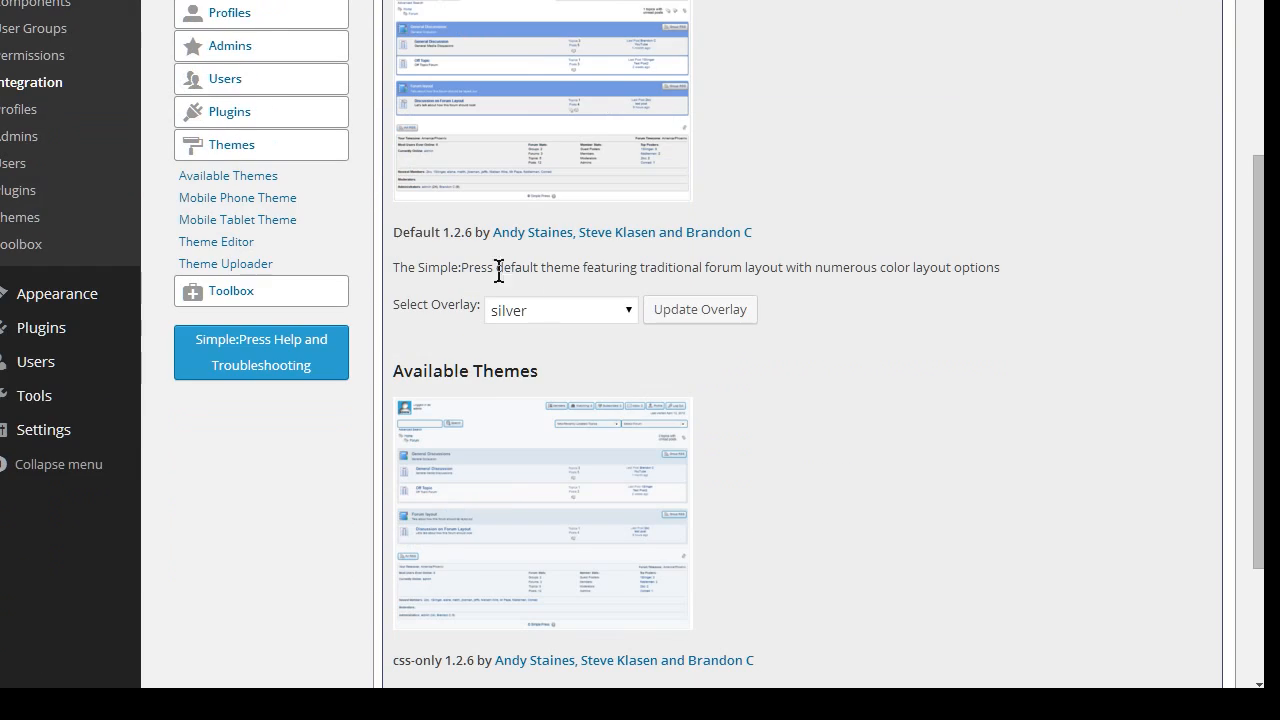
left_click(285, 201)
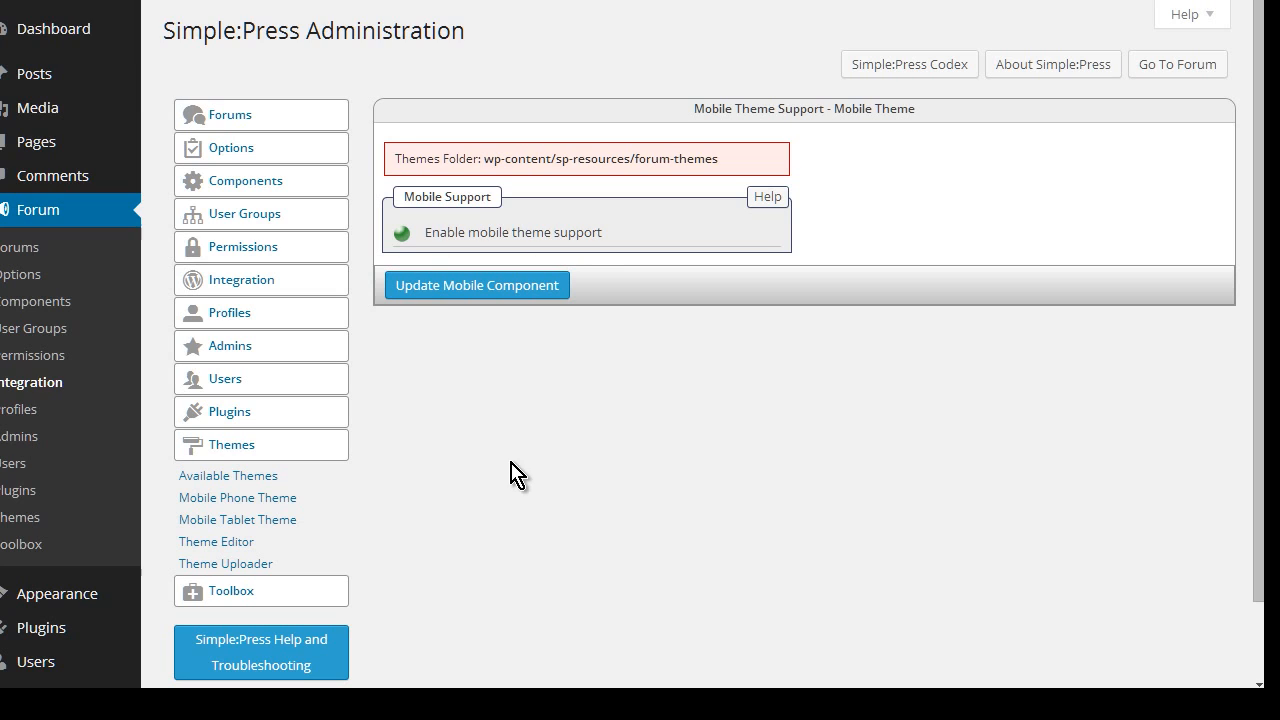
left_click(401, 231)
left_click(405, 237)
Enable tablet theme support in Mobile Tablet Theme and save with Update Tablet Component
scroll(405, 502, "down", 1)
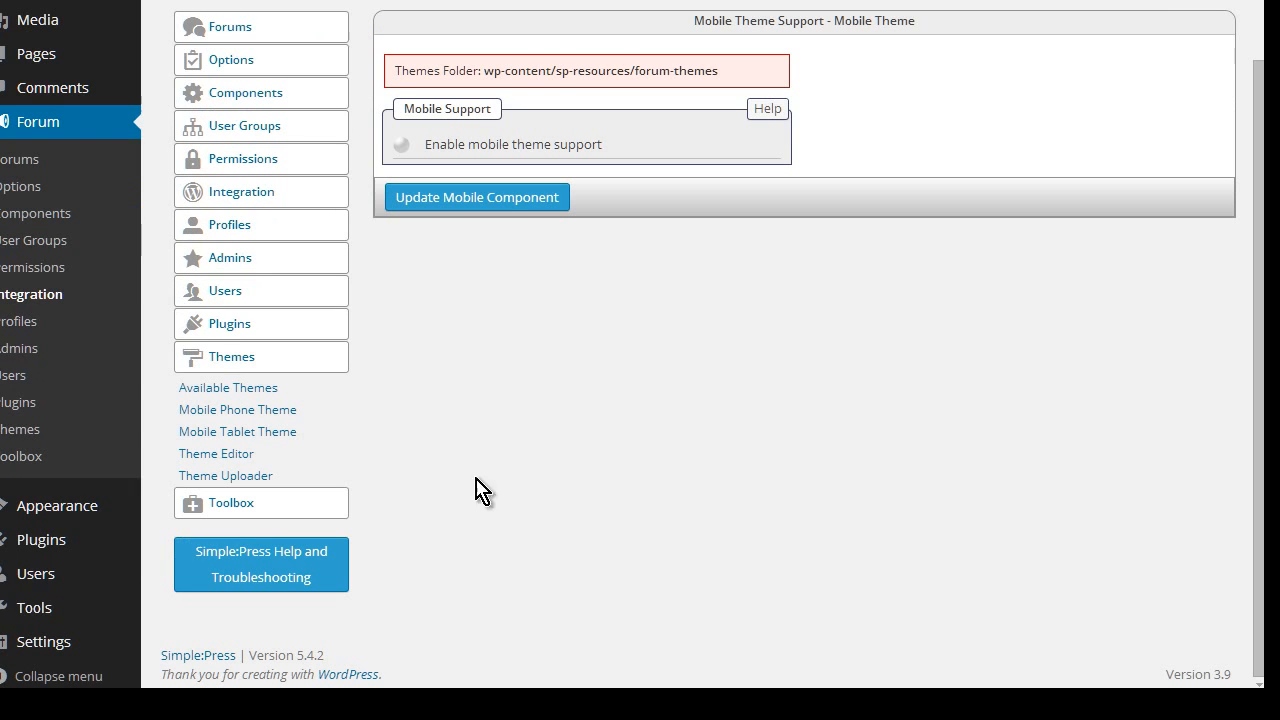
left_click(242, 432)
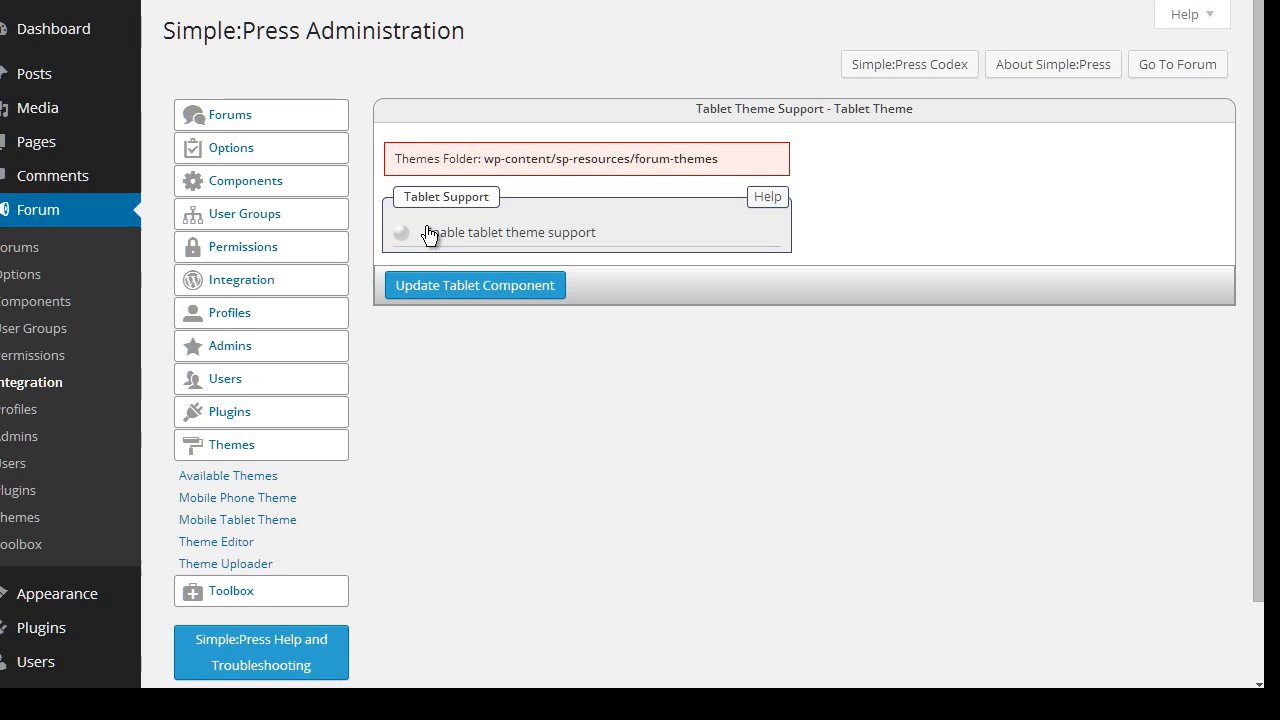
left_click(402, 235)
left_click(510, 287)
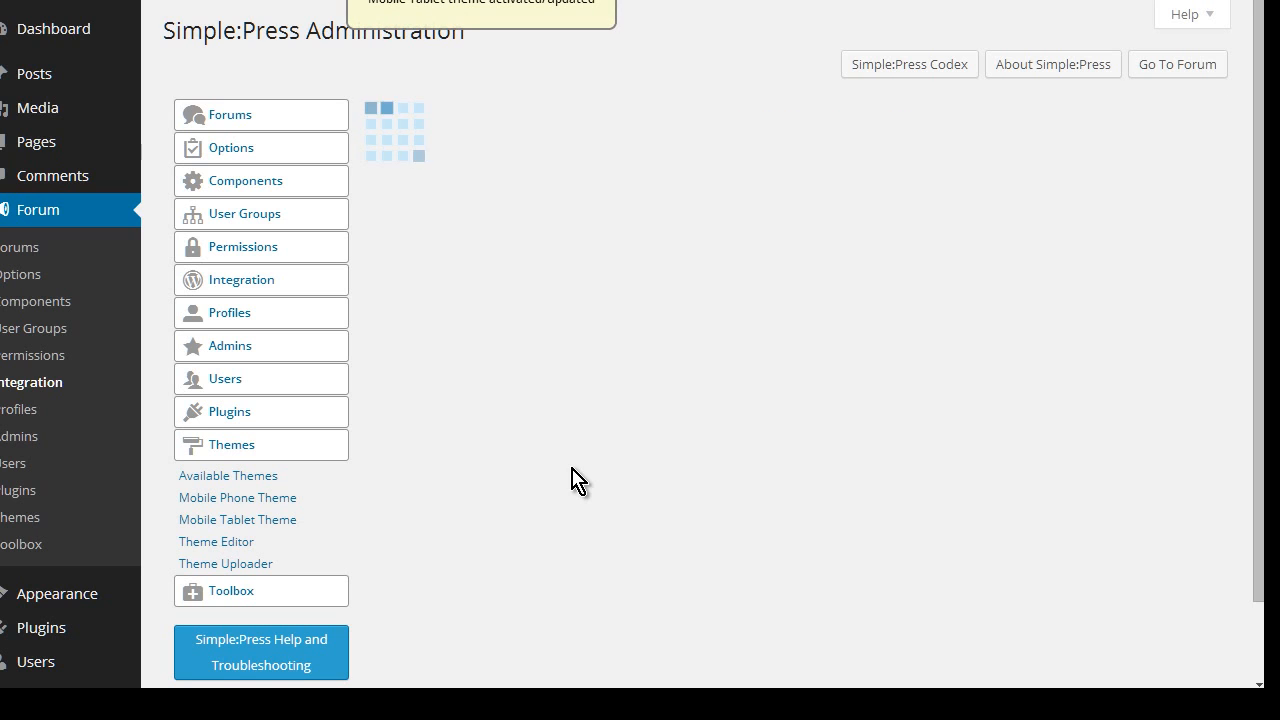
scroll(650, 455, "down", 2)
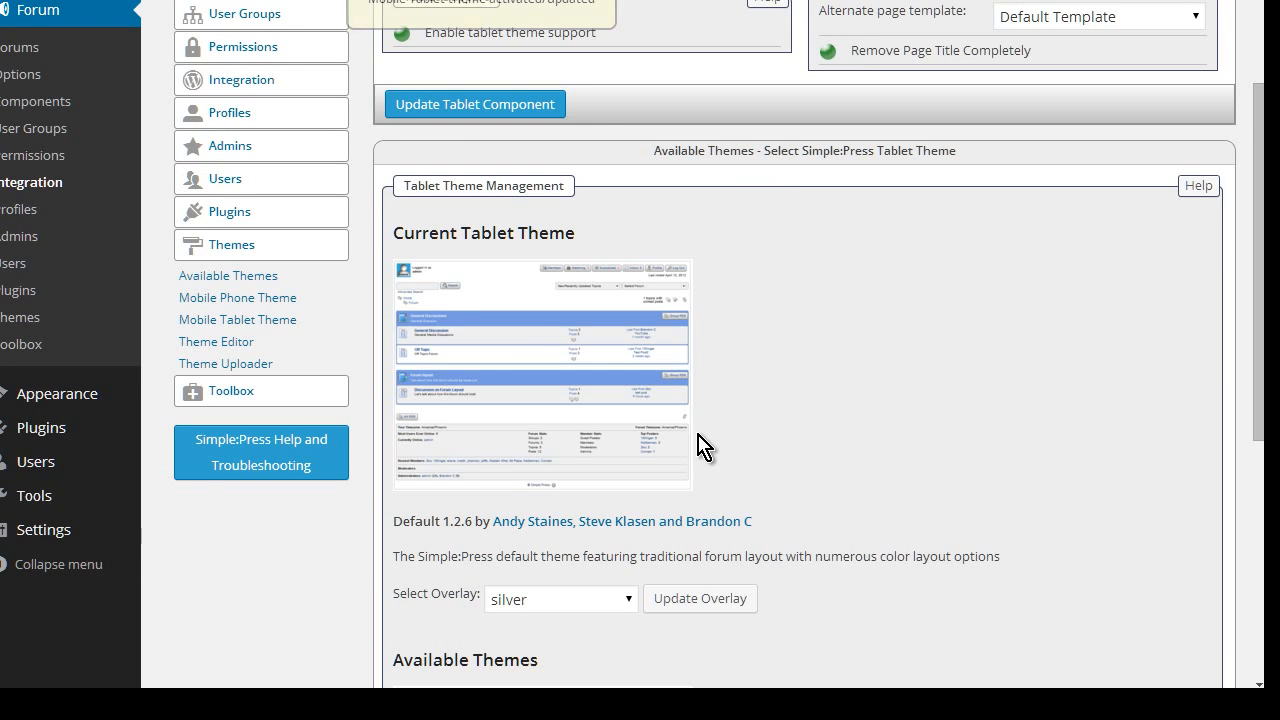
scroll(683, 410, "down", 3)
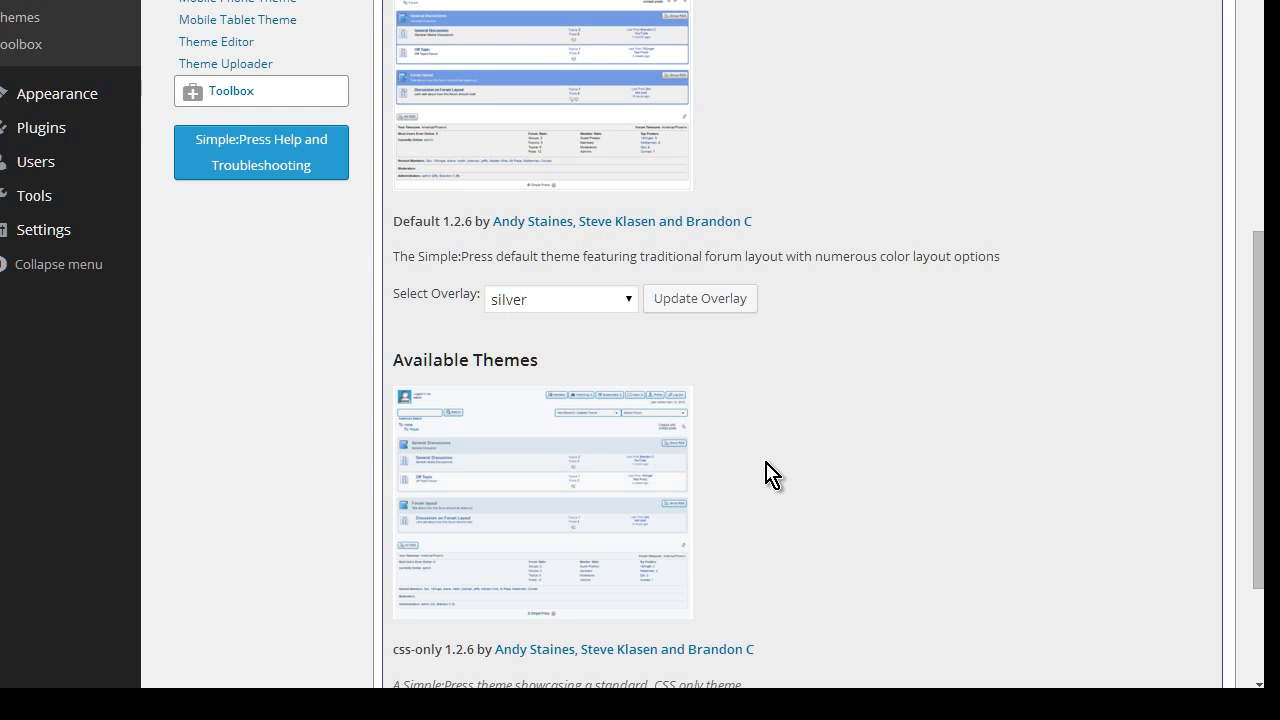
scroll(766, 472, "up", 2)
scroll(766, 472, "down", 4)
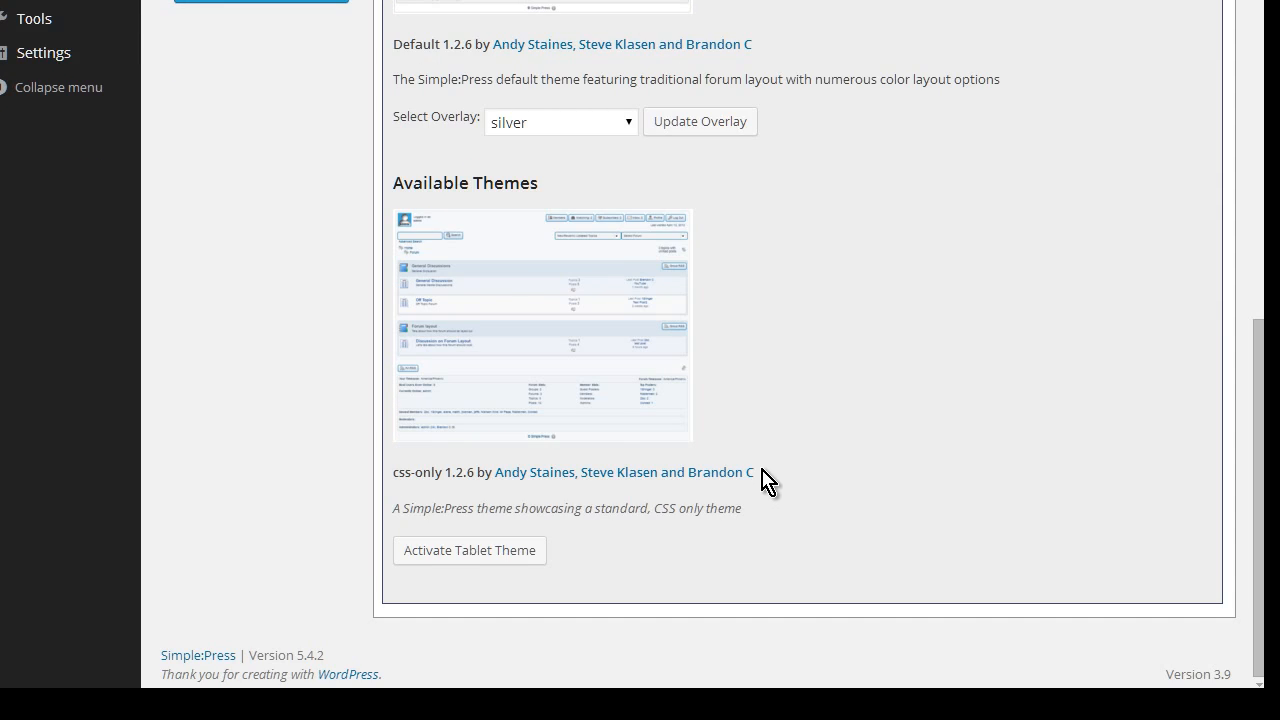
scroll(763, 481, "up", 7)
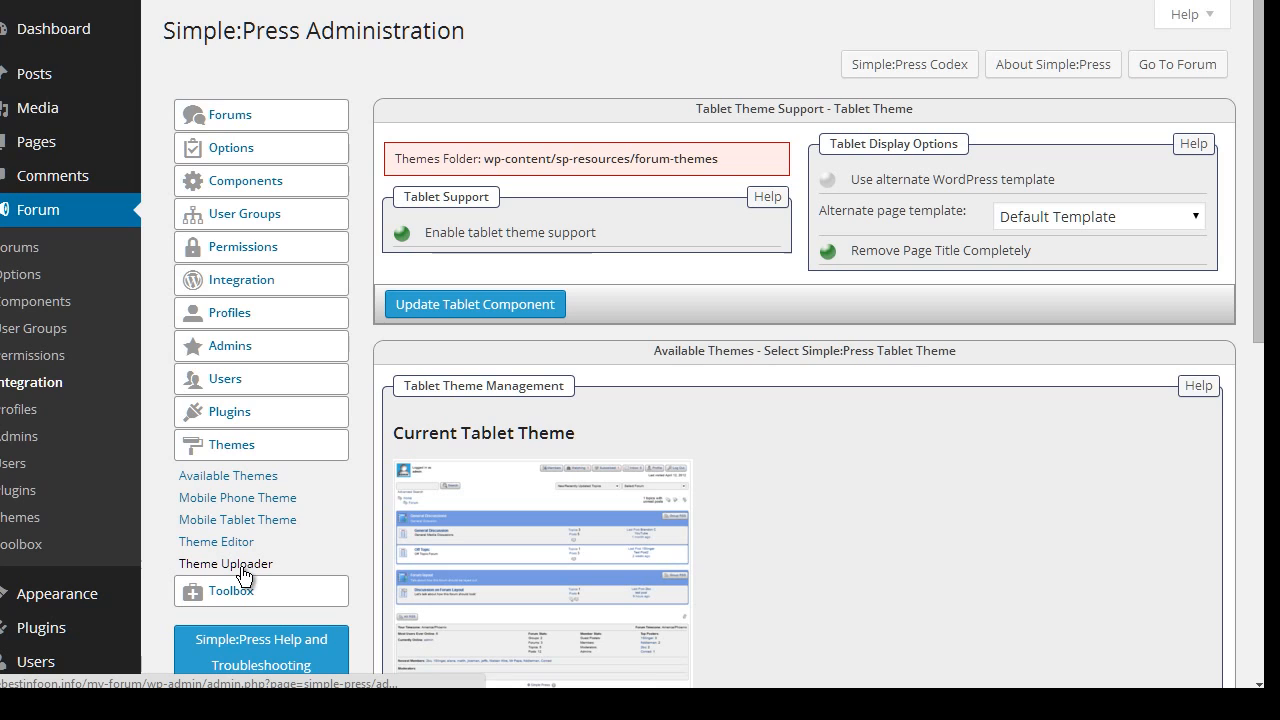
Look over the Theme Uploader page and the main Toolbox build information
left_click(268, 565)
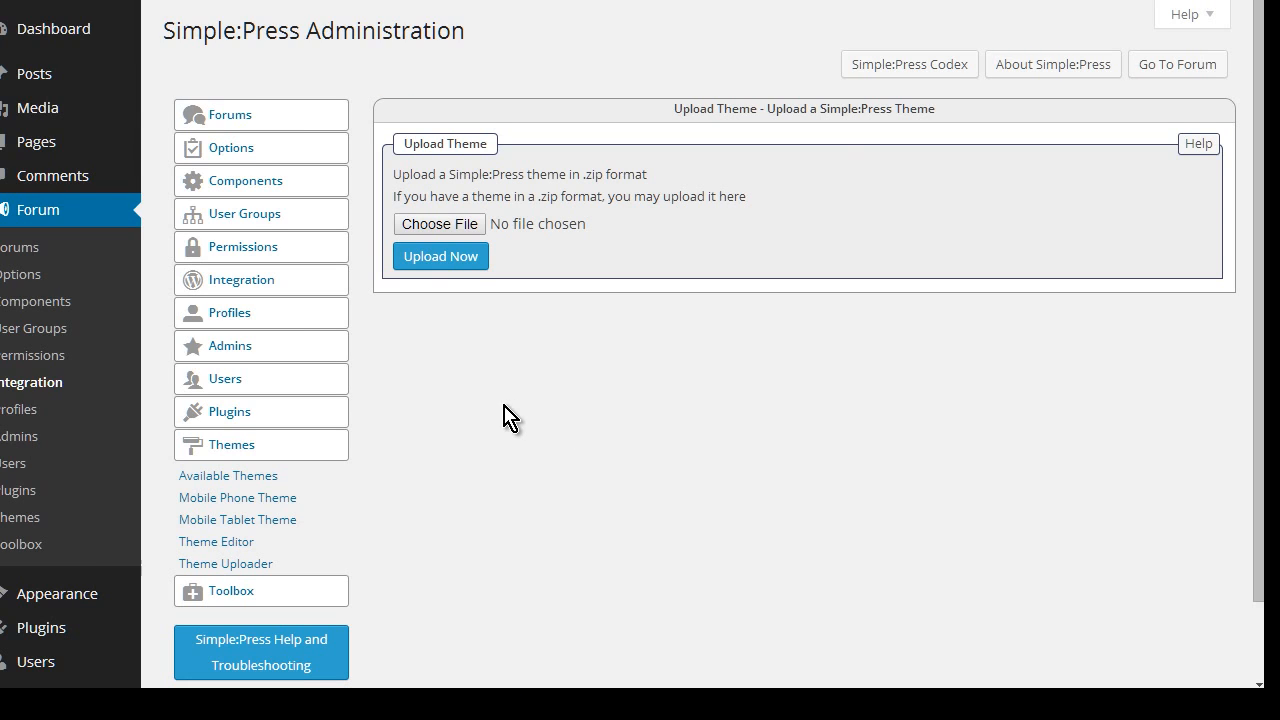
scroll(506, 418, "down", 2)
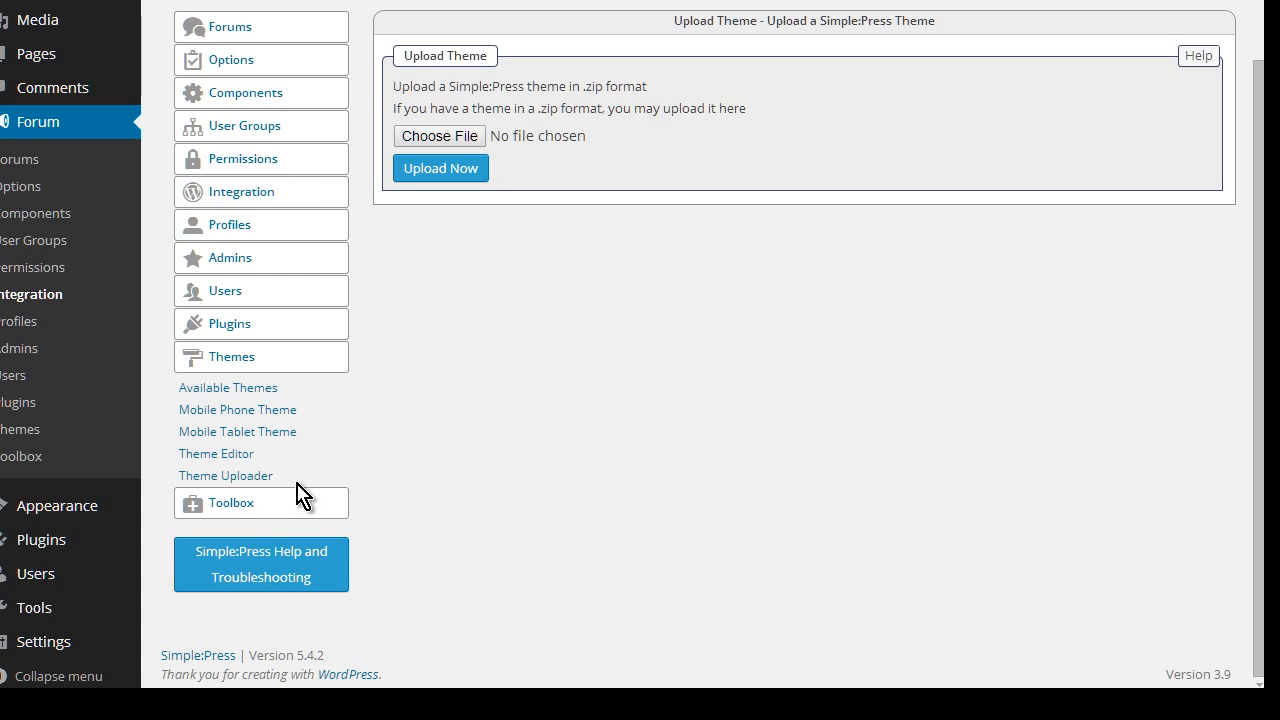
left_click(264, 504)
scroll(506, 463, "down", 1)
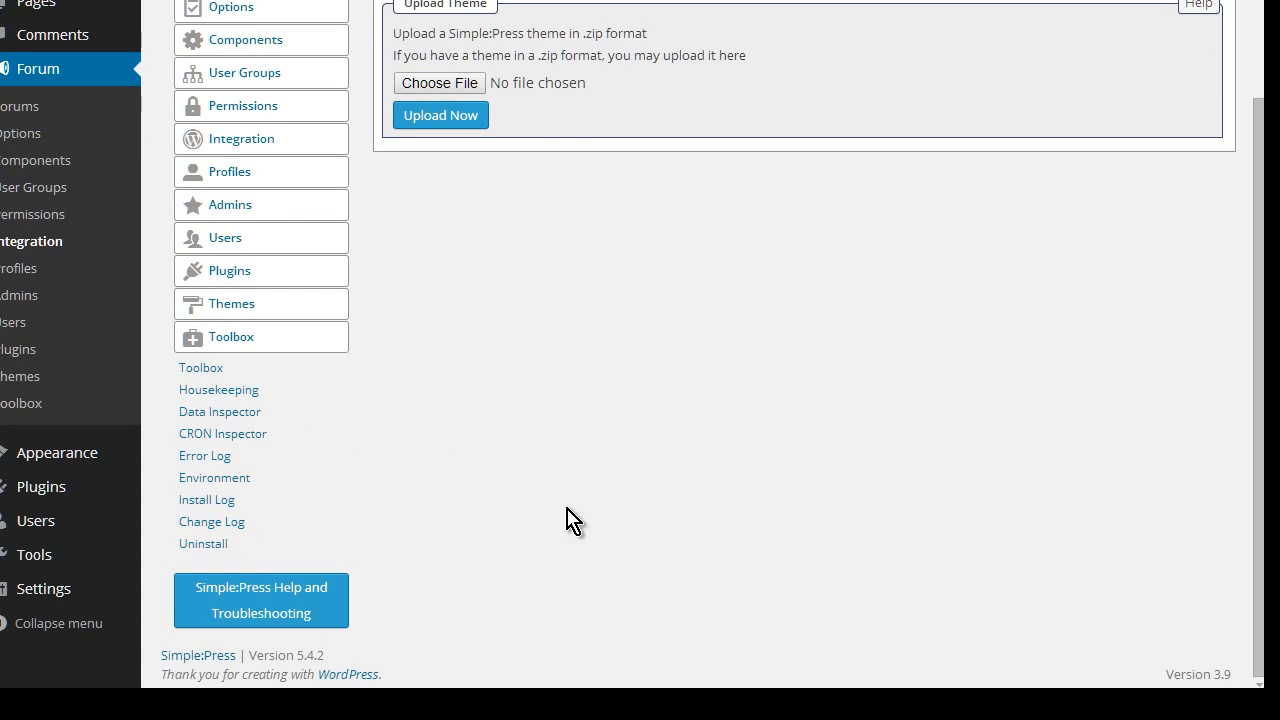
left_click(202, 368)
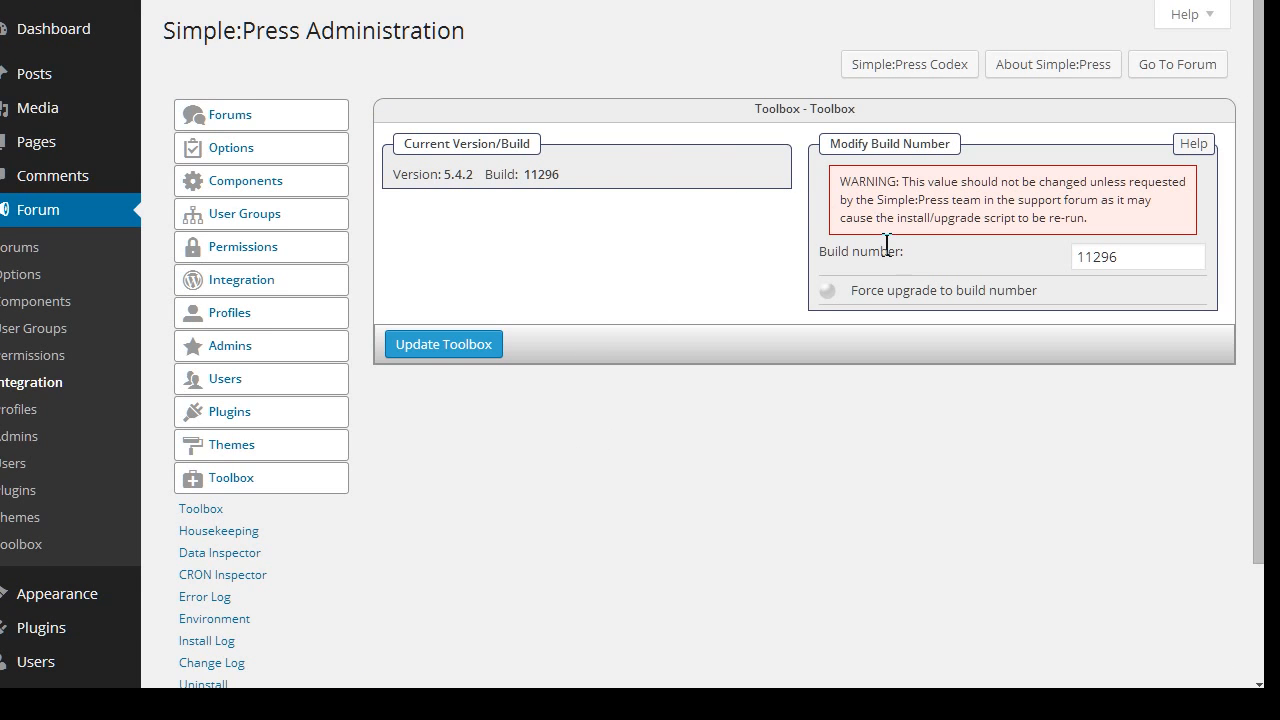
scroll(886, 245, "down", 2)
scroll(975, 195, "down", 1)
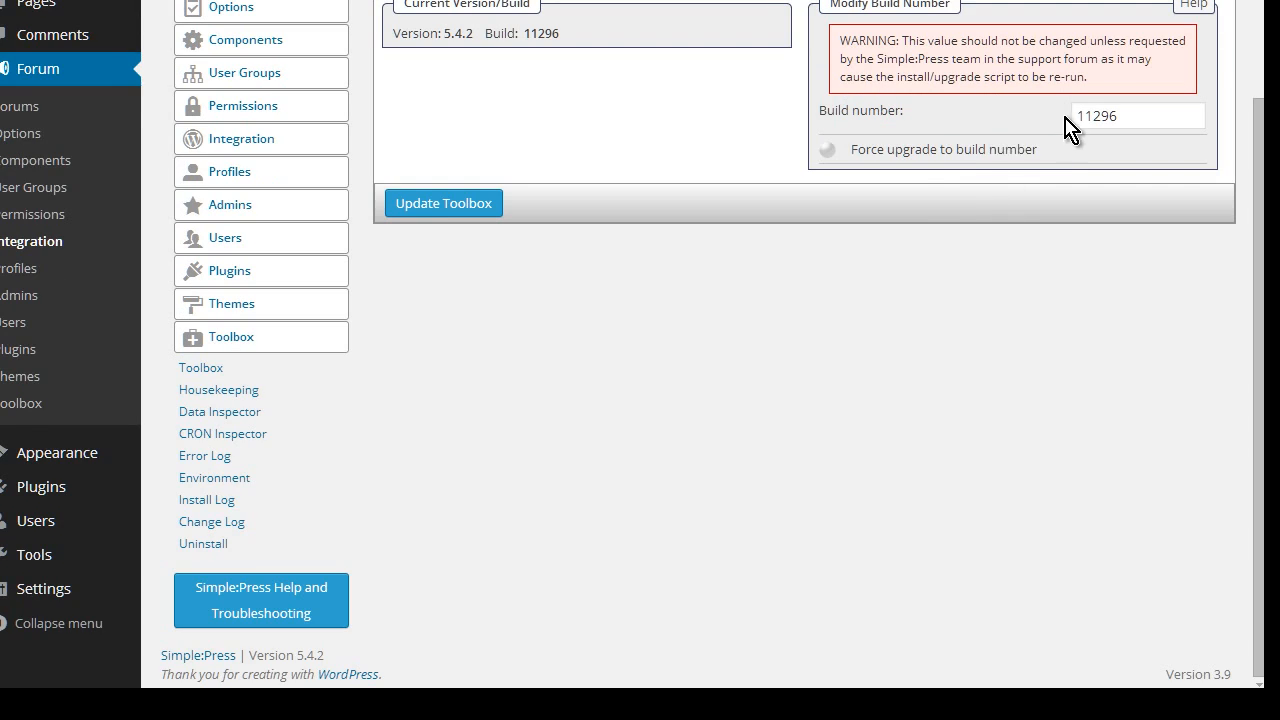
Open Housekeeping and review its index rebuild, new post cleanup and cache reset tools
left_click(240, 399)
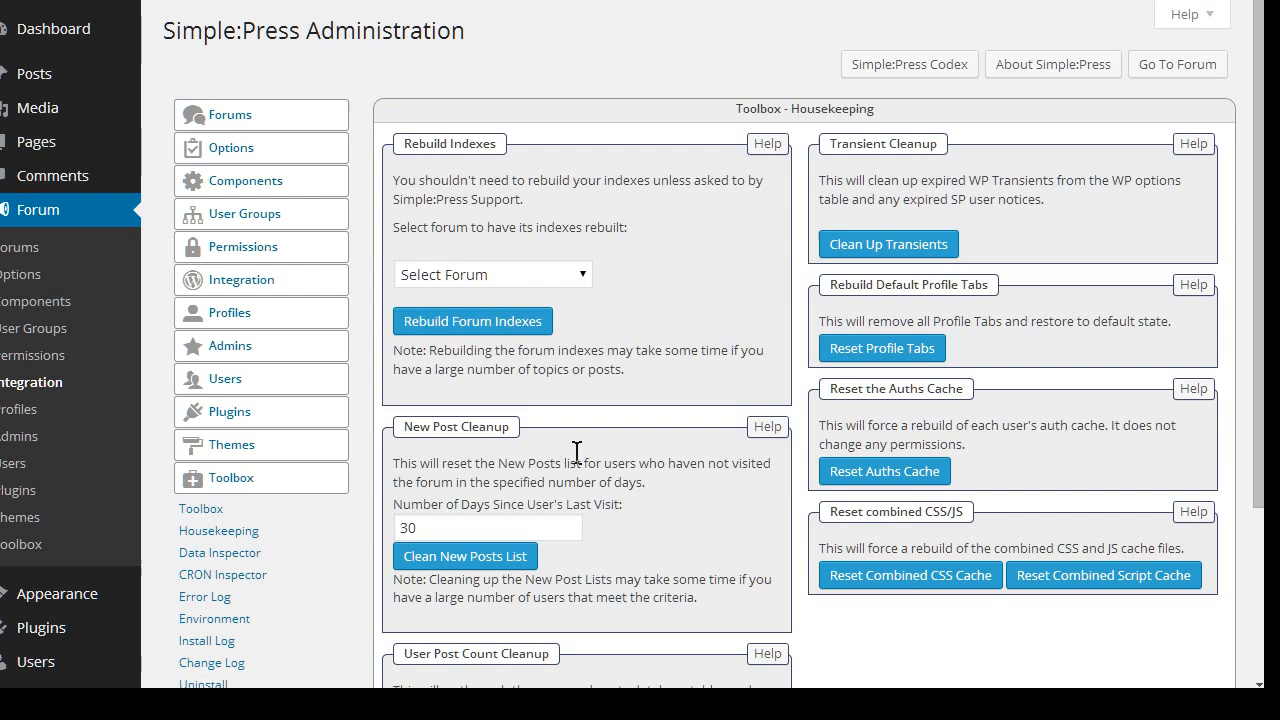
scroll(725, 285, "down", 1)
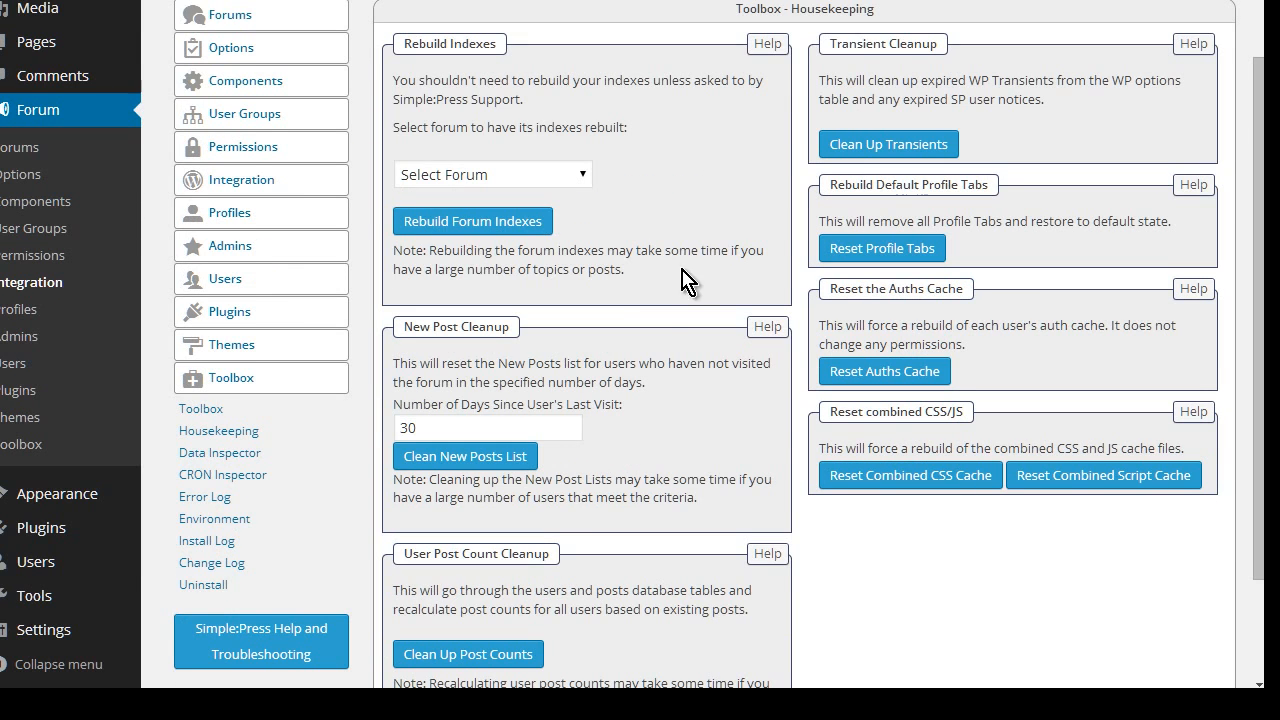
scroll(666, 312, "down", 1)
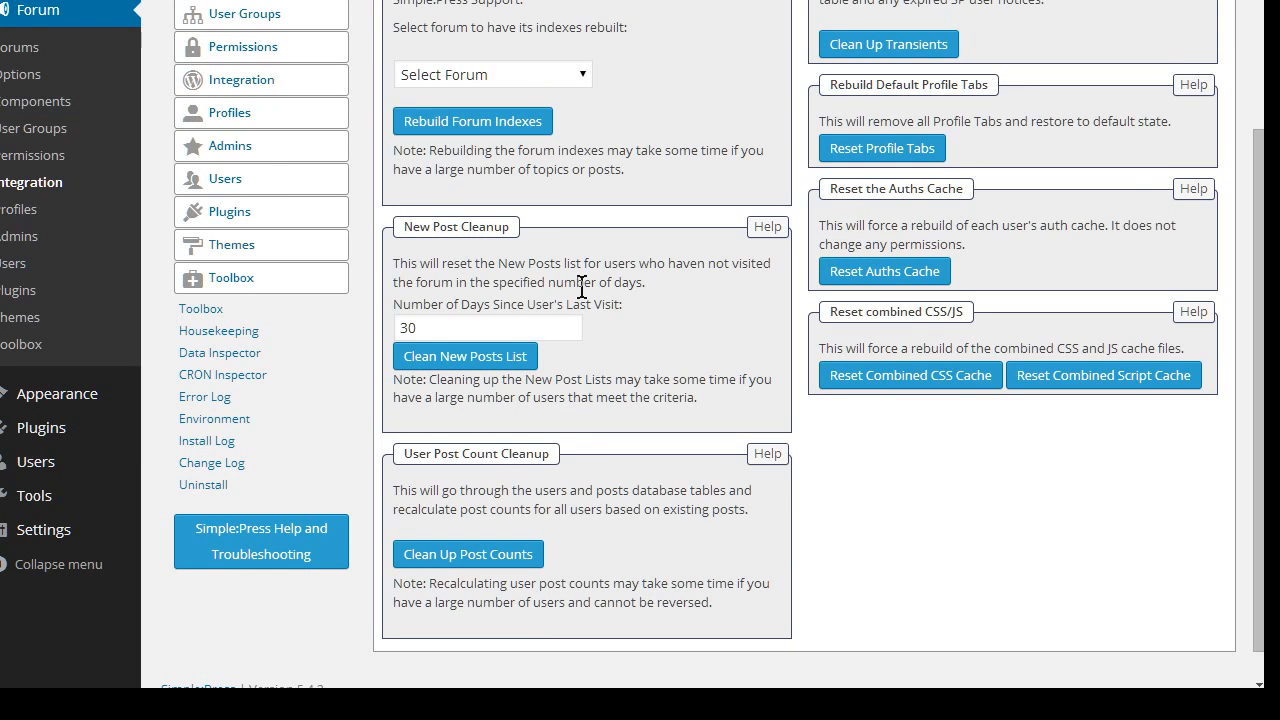
scroll(560, 230, "down", 1)
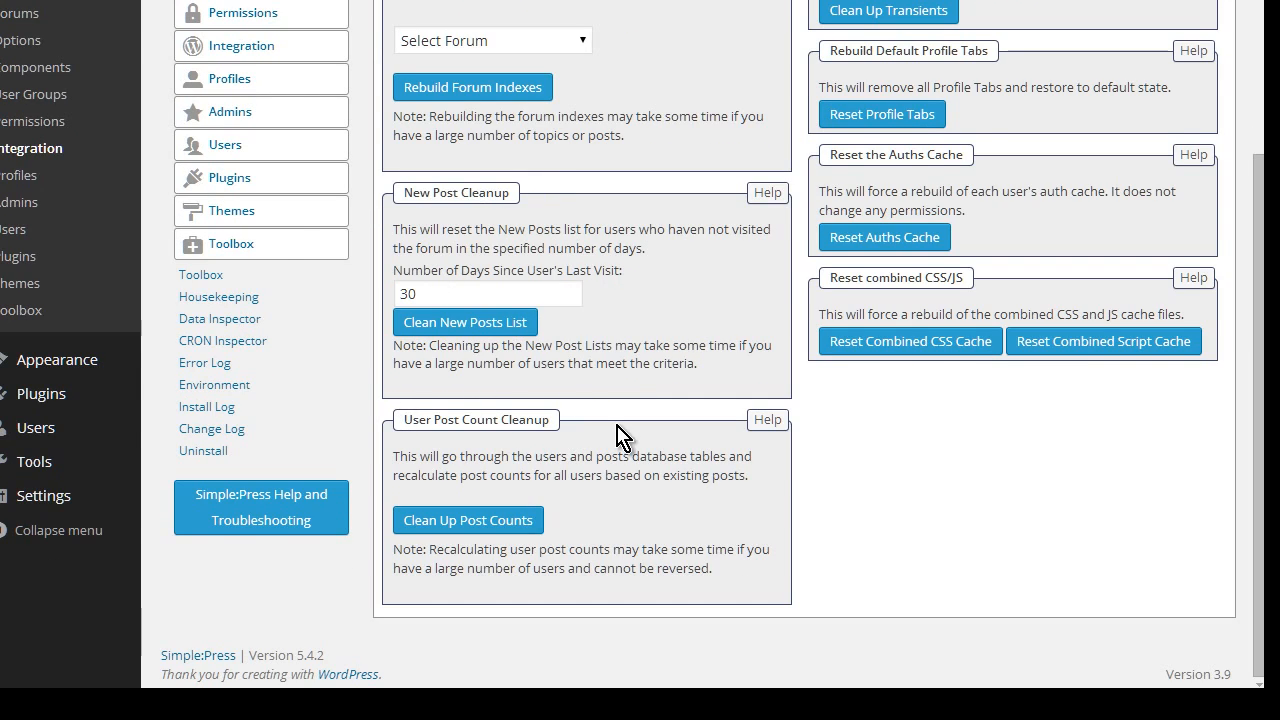
scroll(737, 450, "up", 3)
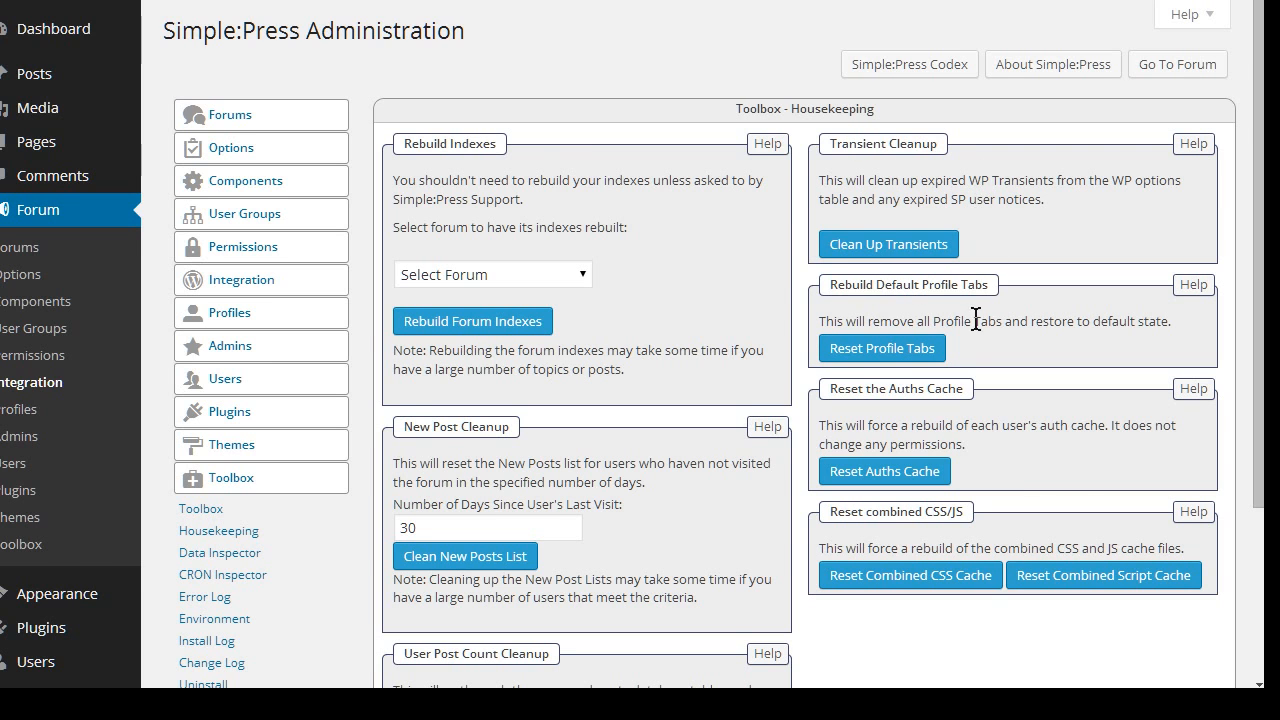
scroll(976, 318, "down", 3)
scroll(978, 318, "up", 1)
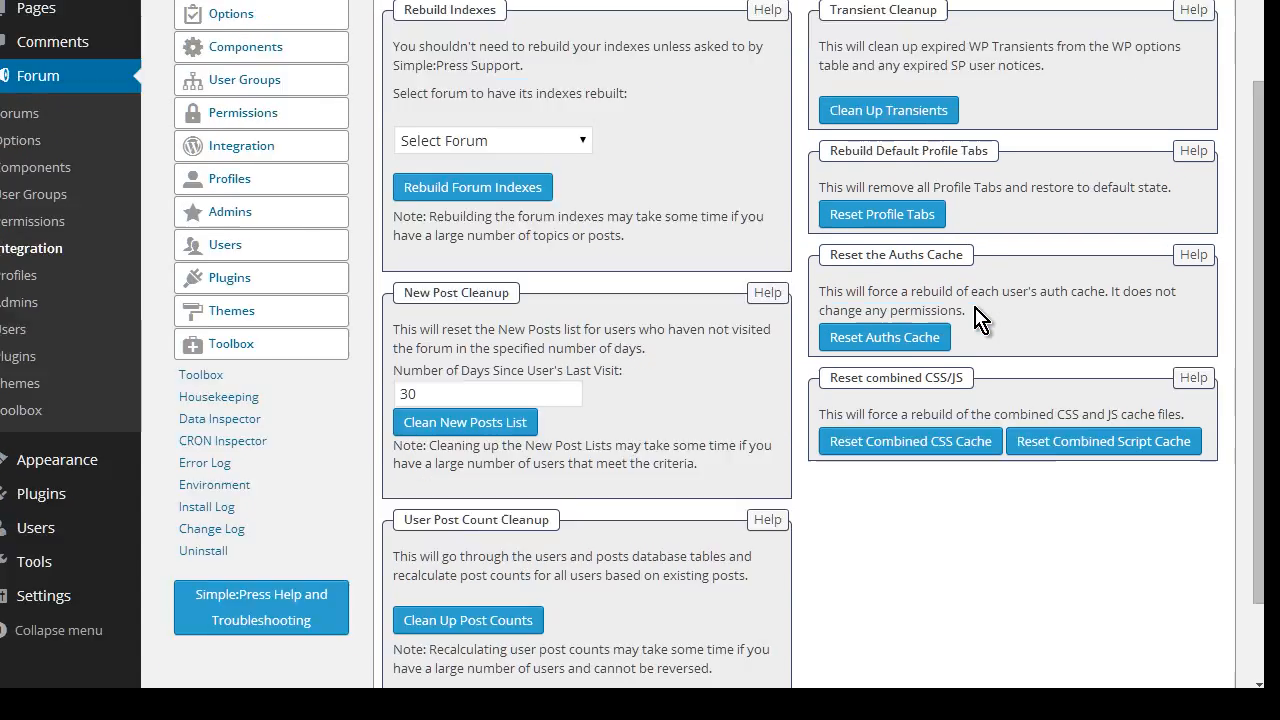
scroll(978, 318, "up", 2)
scroll(303, 420, "down", 1)
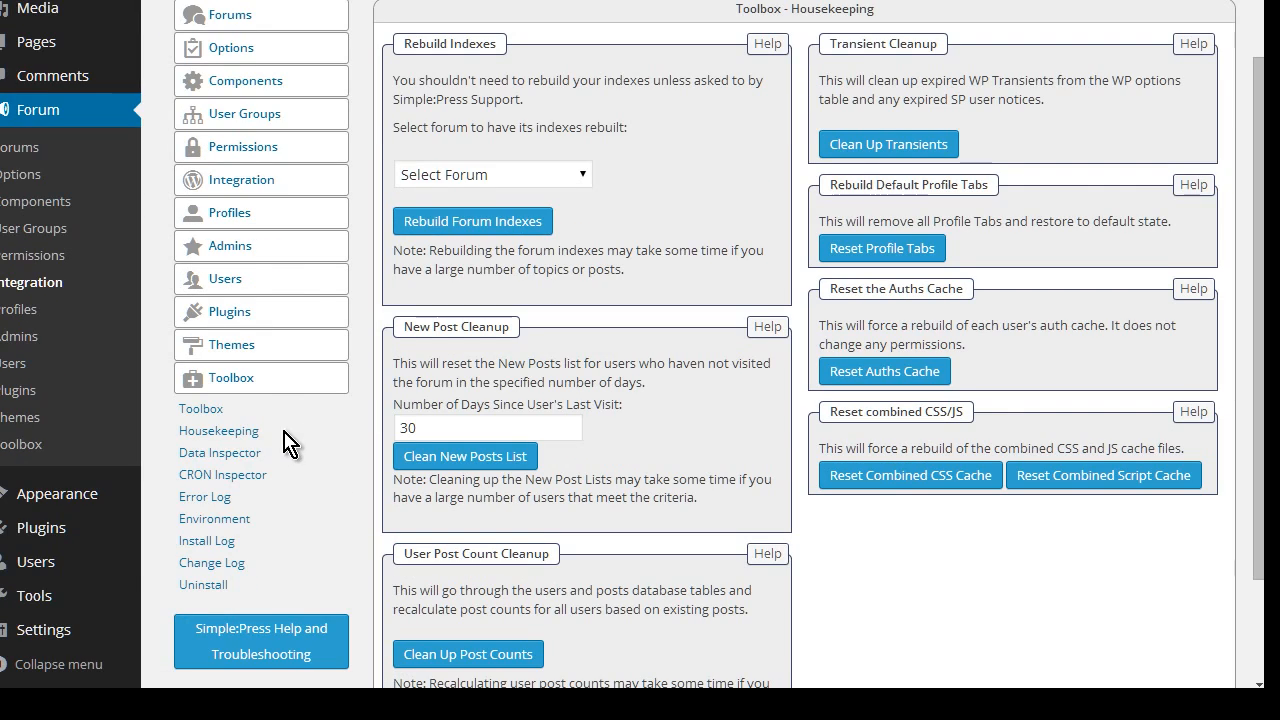
Look over the Data Inspector options in the Toolbox
left_click(215, 452)
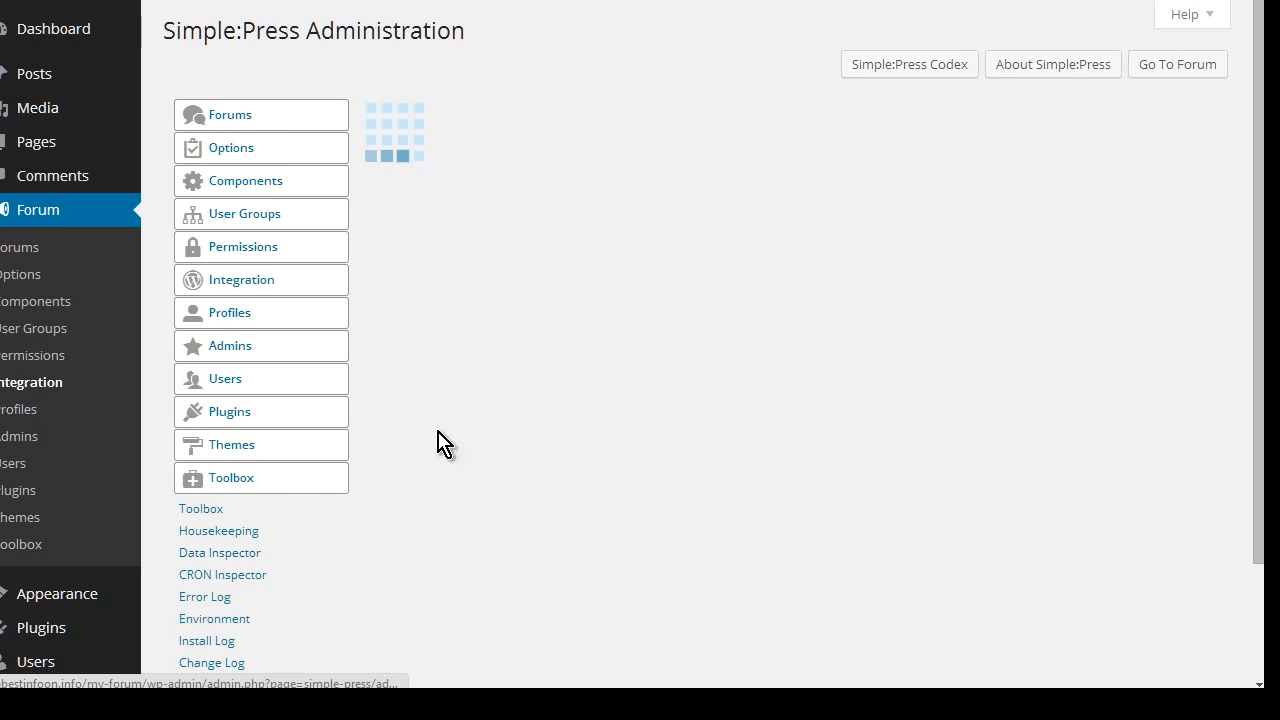
scroll(596, 320, "down", 1)
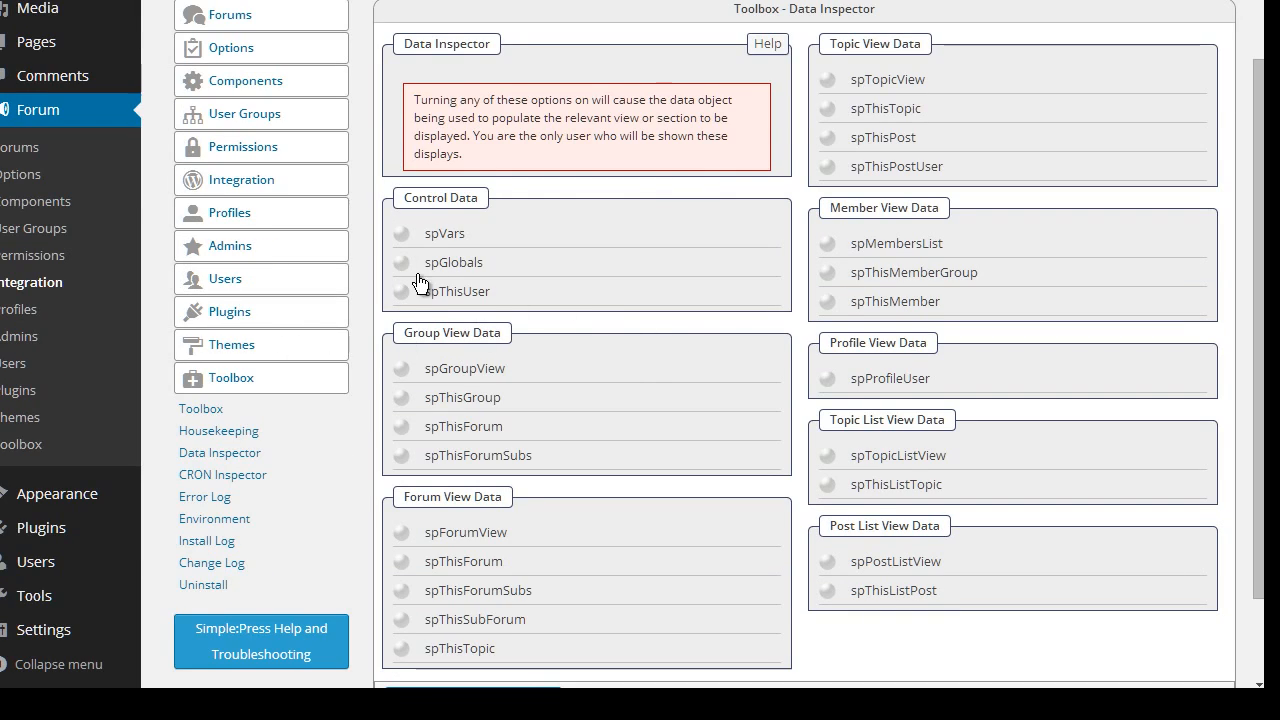
scroll(372, 312, "down", 1)
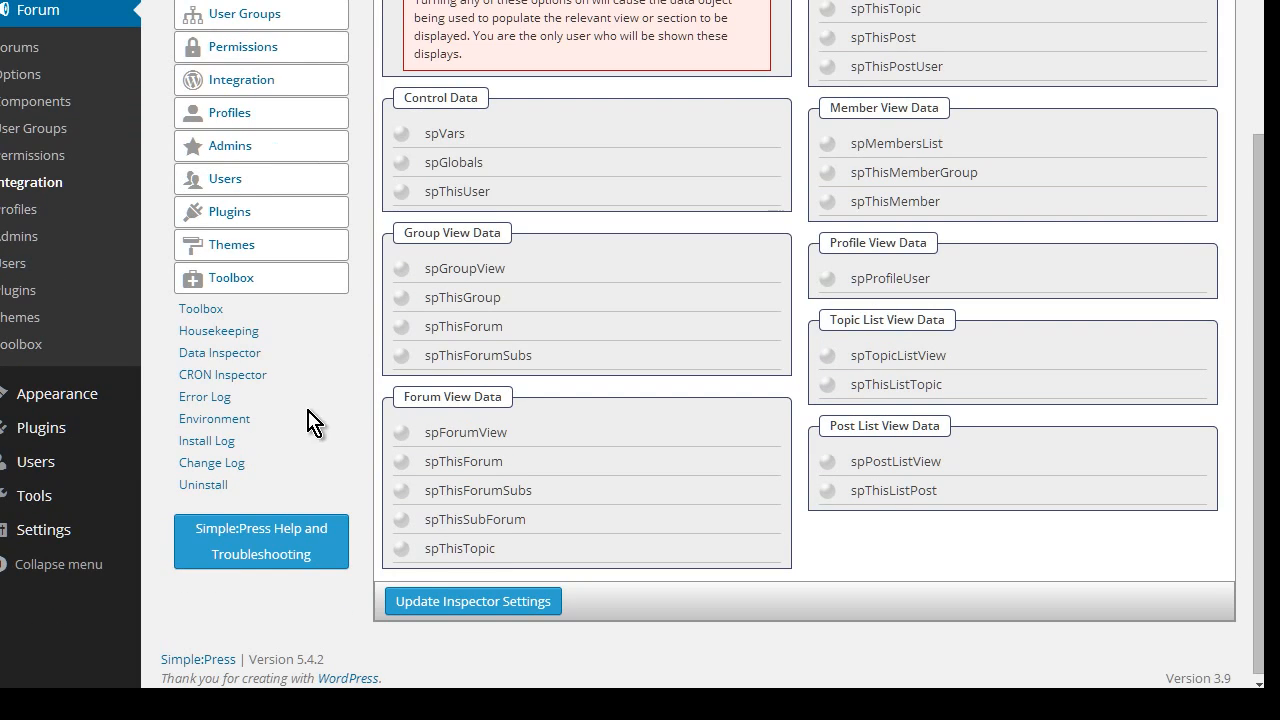
Review the CRON schedules like hourly (3600) and active jobs such as sph_stats_cron
left_click(255, 393)
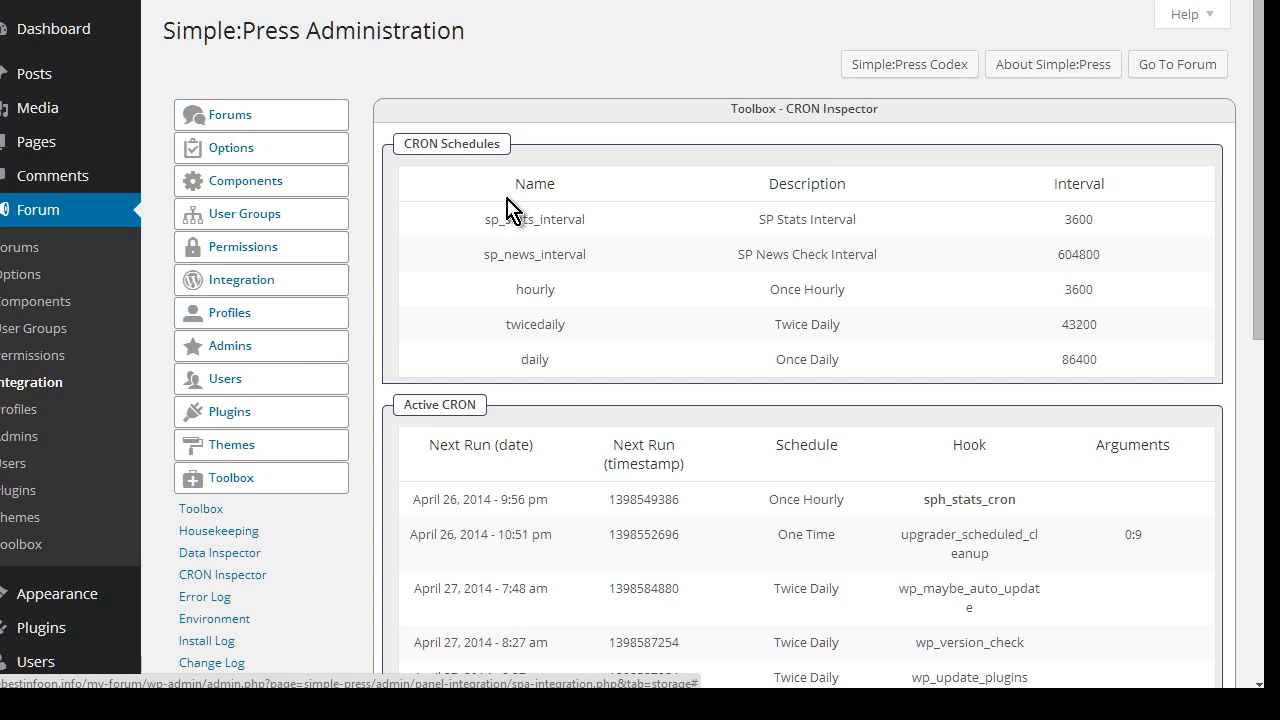
scroll(829, 220, "down", 2)
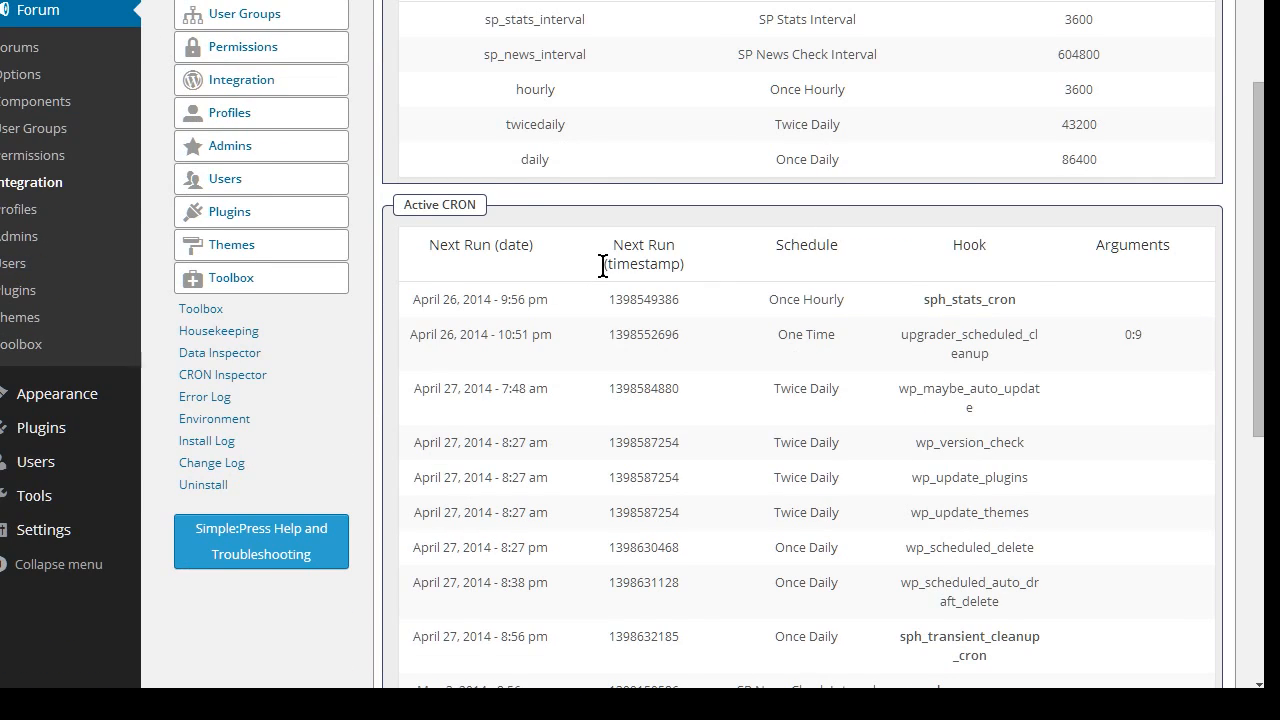
scroll(603, 264, "down", 1)
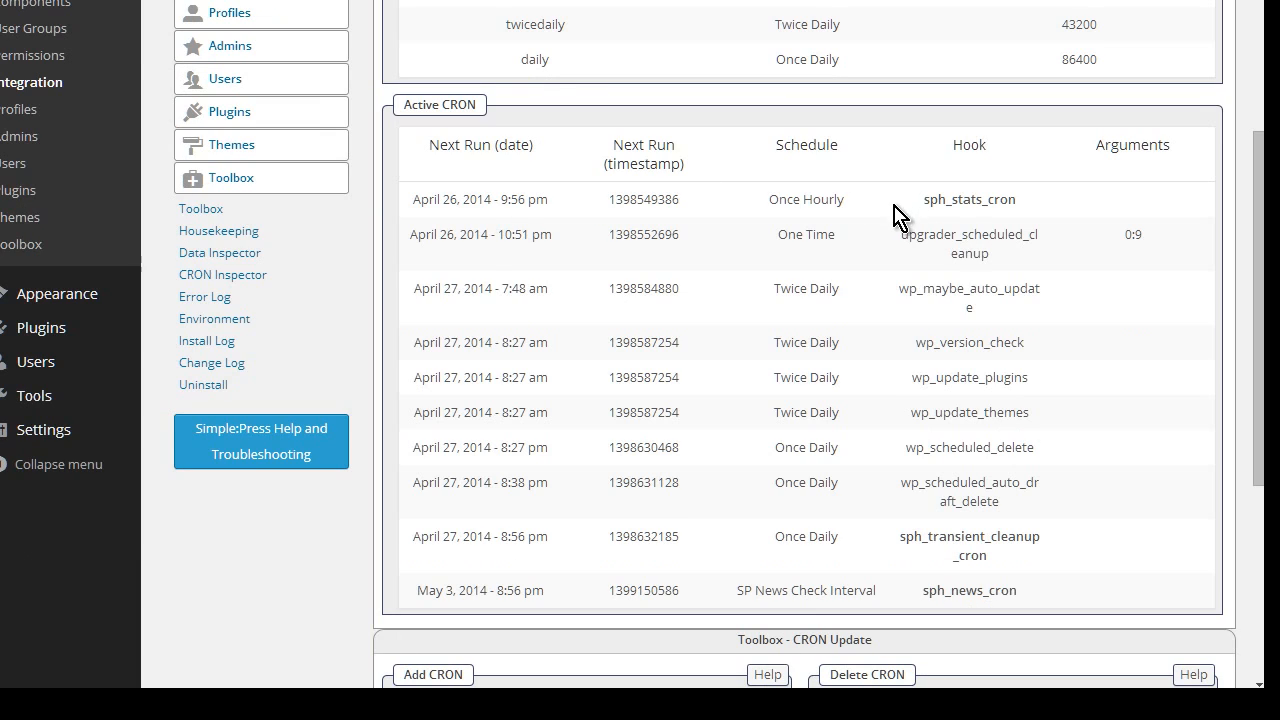
scroll(954, 385, "down", 1)
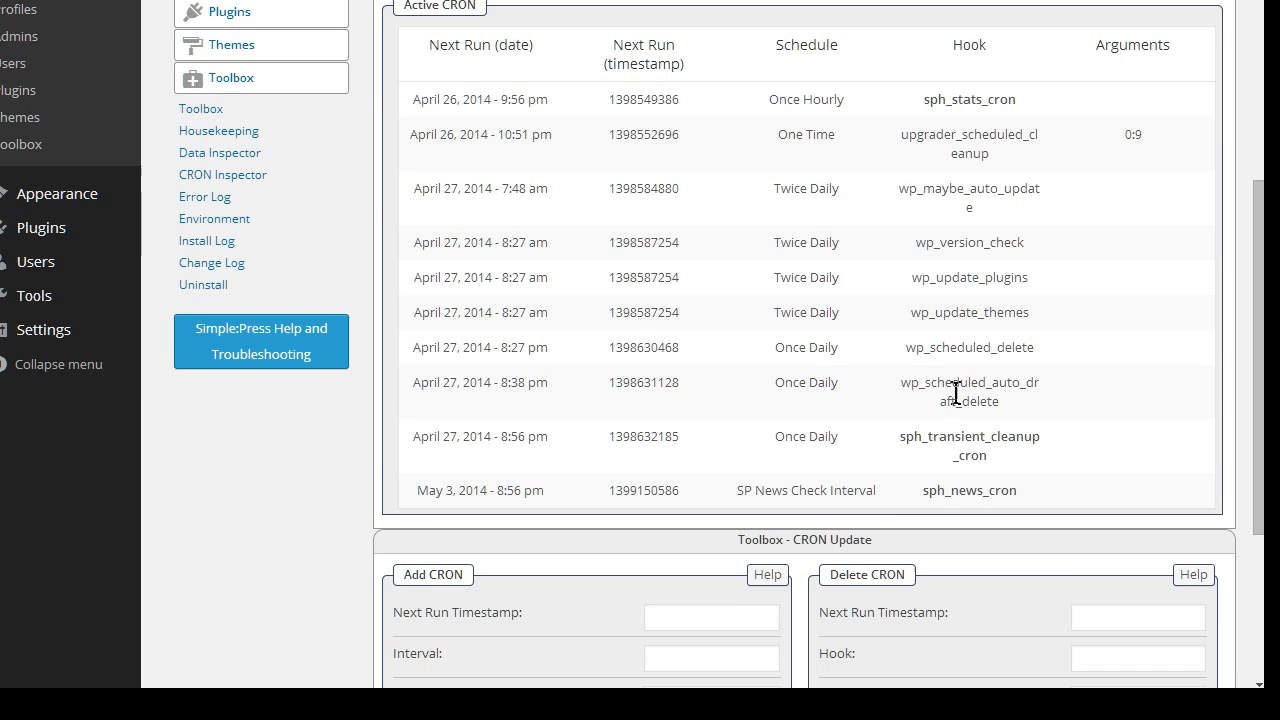
scroll(862, 415, "down", 3)
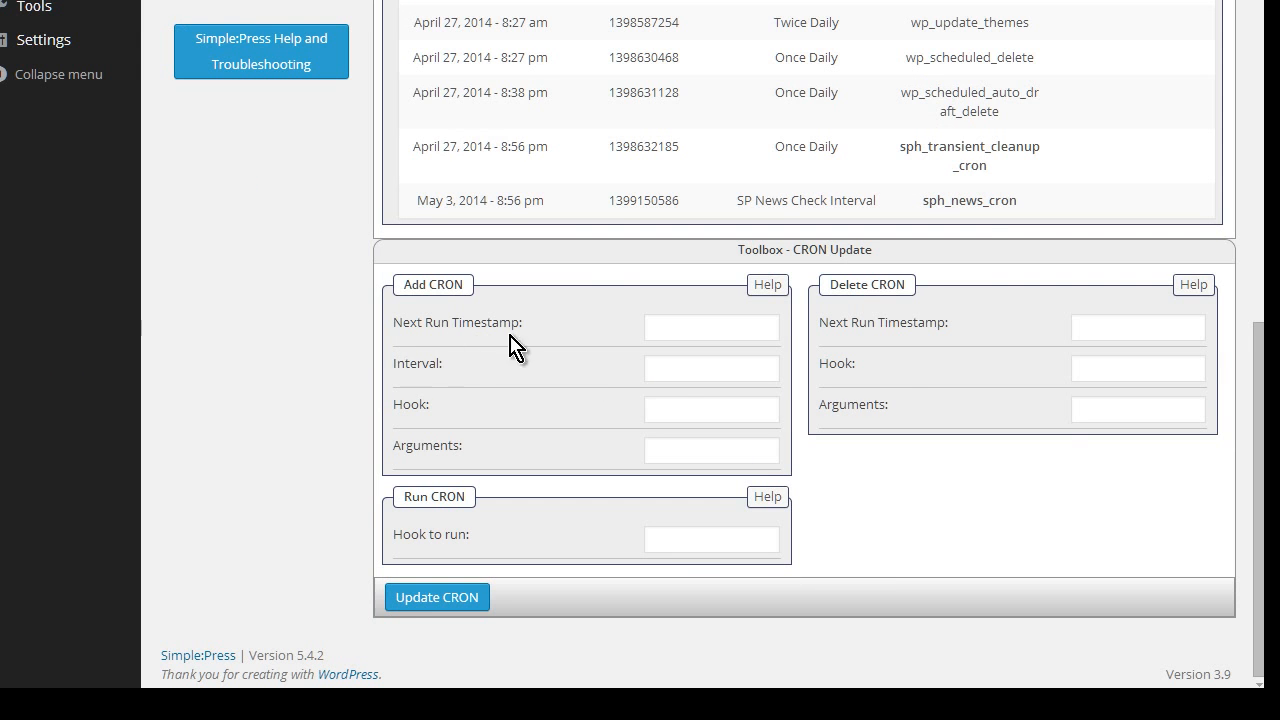
scroll(657, 389, "up", 3)
scroll(660, 370, "up", 2)
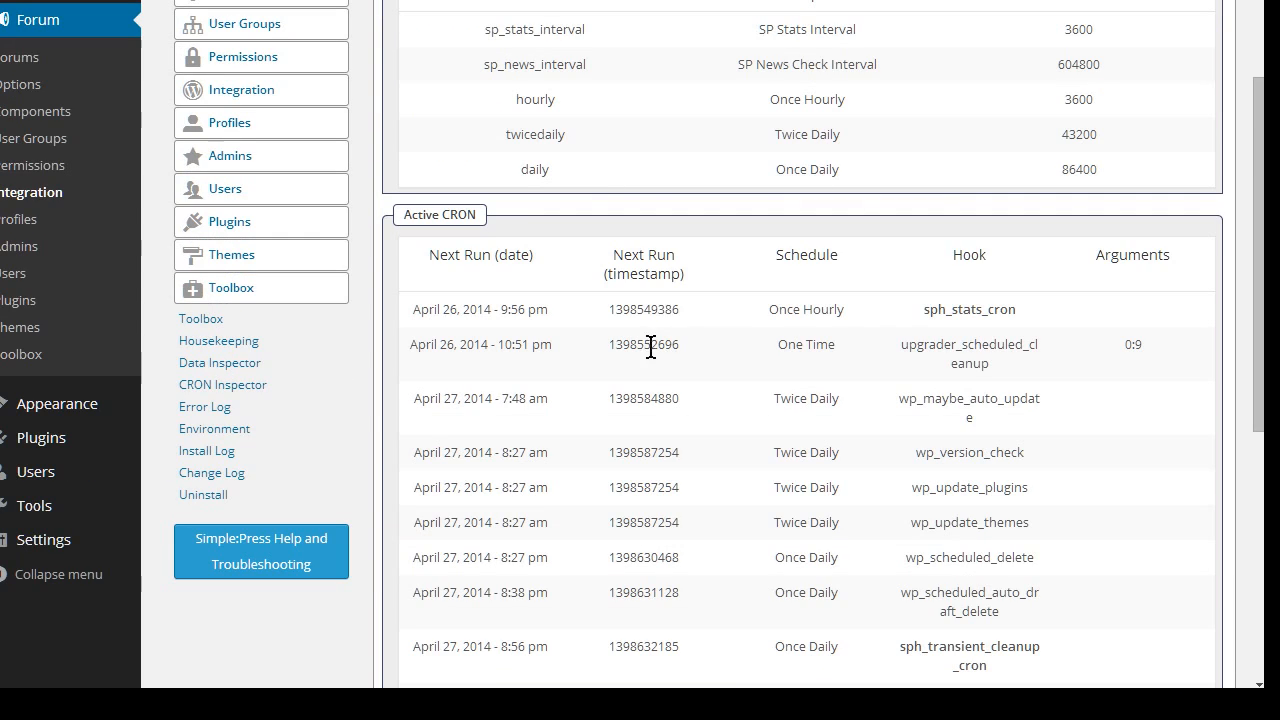
Open the Toolbox Error Log and read through its notices and the closedir() warning
left_click(245, 415)
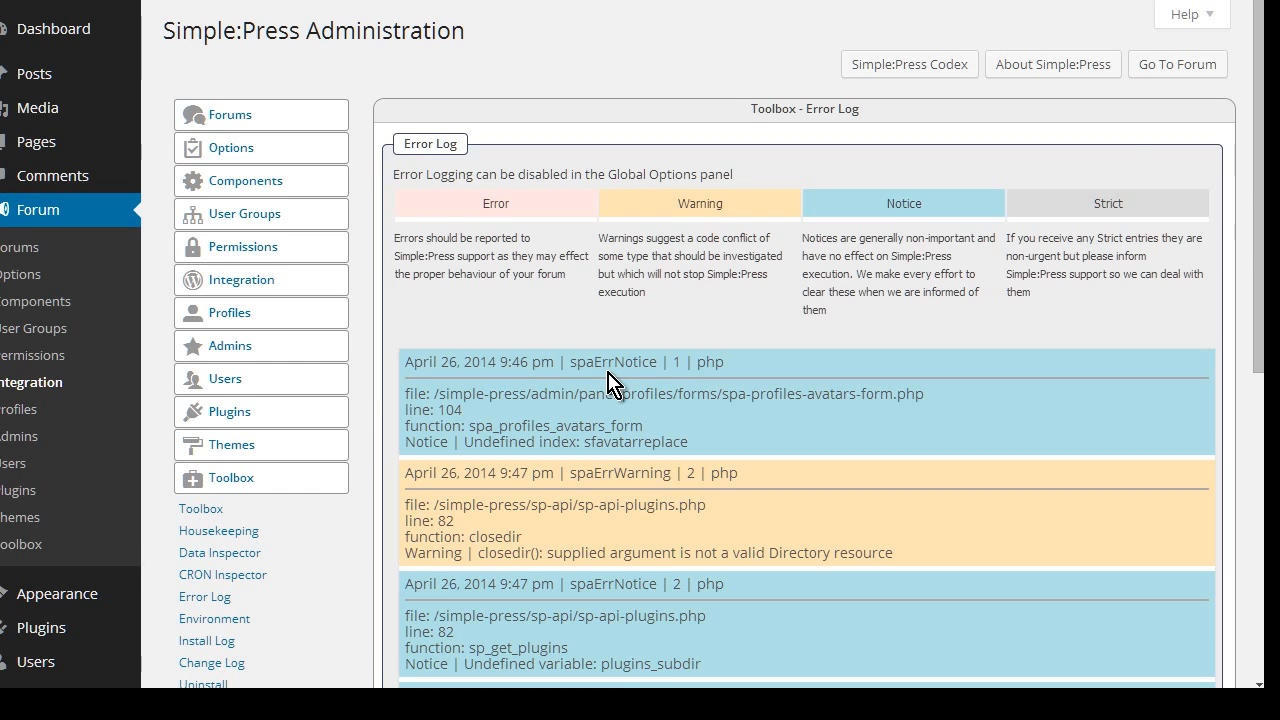
scroll(650, 375, "down", 5)
scroll(612, 372, "up", 5)
scroll(315, 515, "down", 3)
scroll(315, 515, "down", 1)
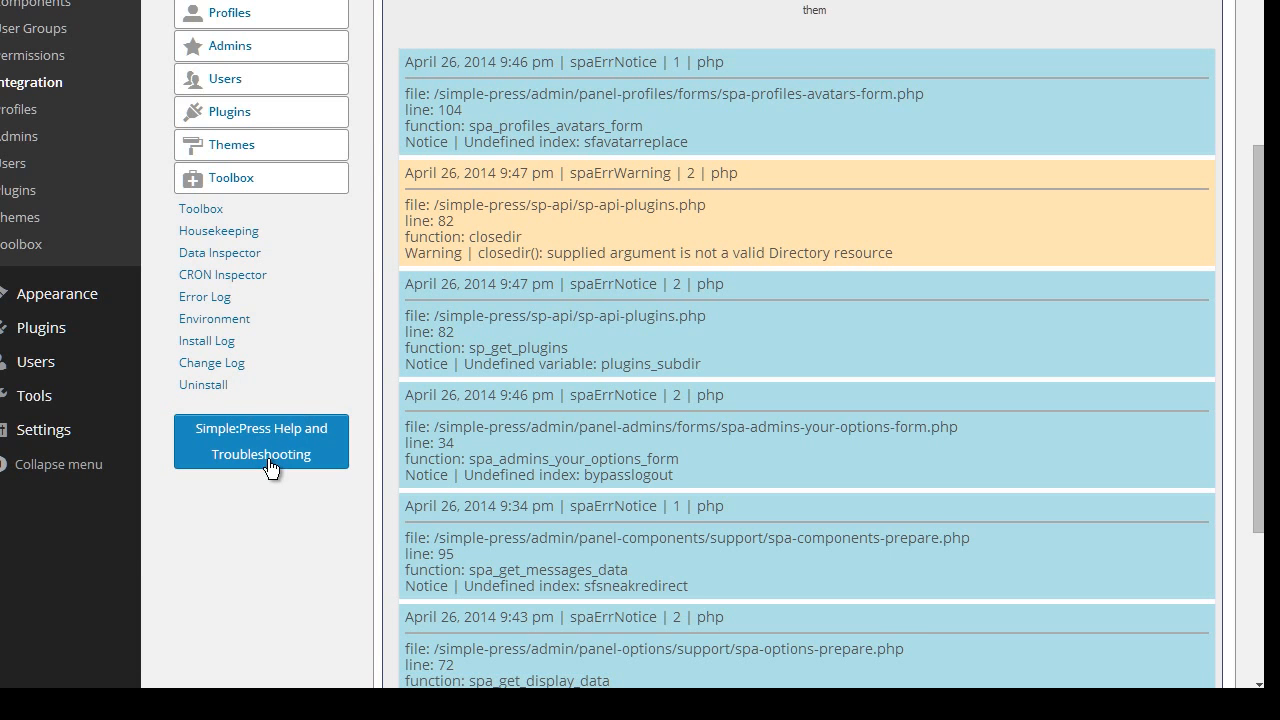
scroll(286, 434, "up", 3)
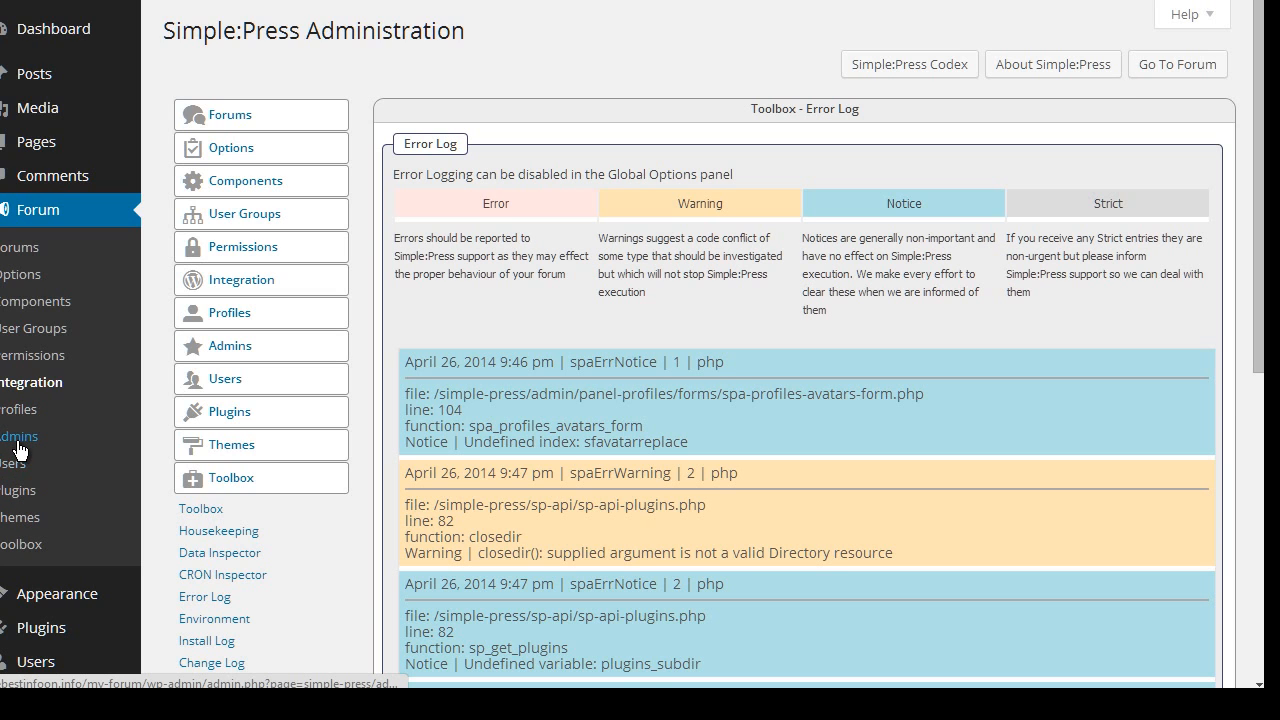
scroll(25, 540, "down", 1)
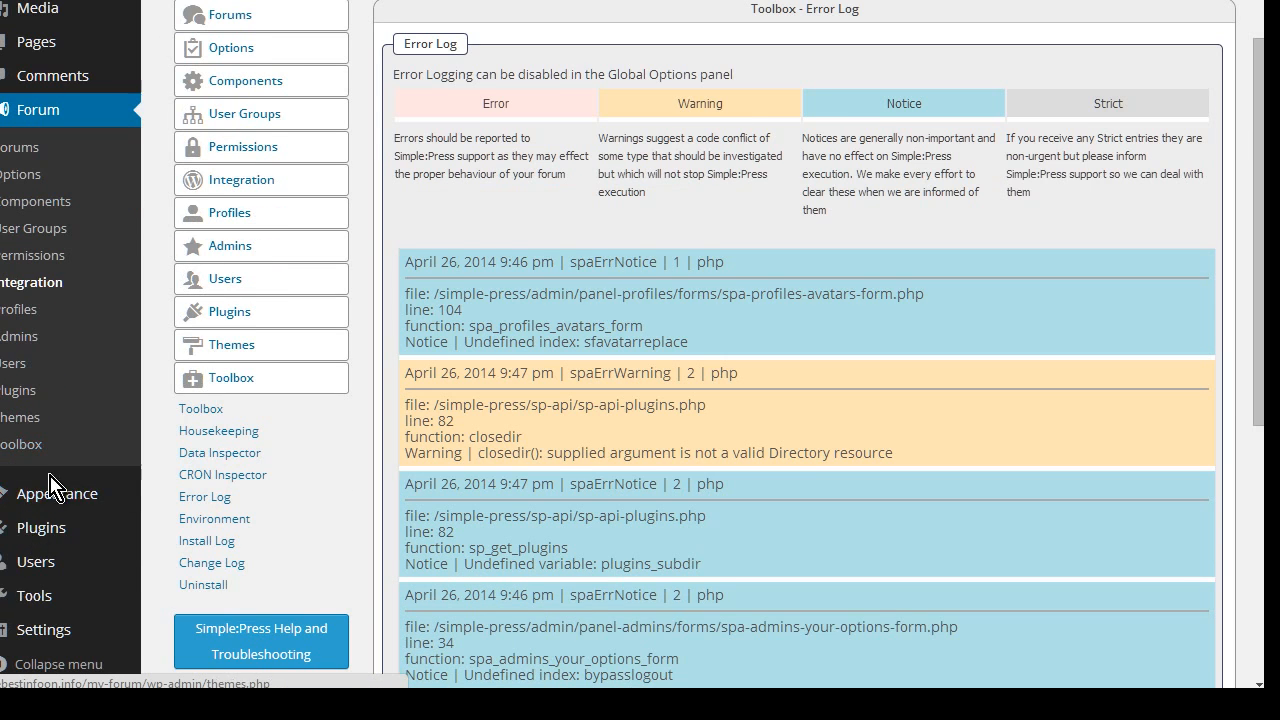
scroll(55, 488, "down", 2)
Tick Membership 'Anyone can register' in General Settings and save the changes
mouse_move(57, 443)
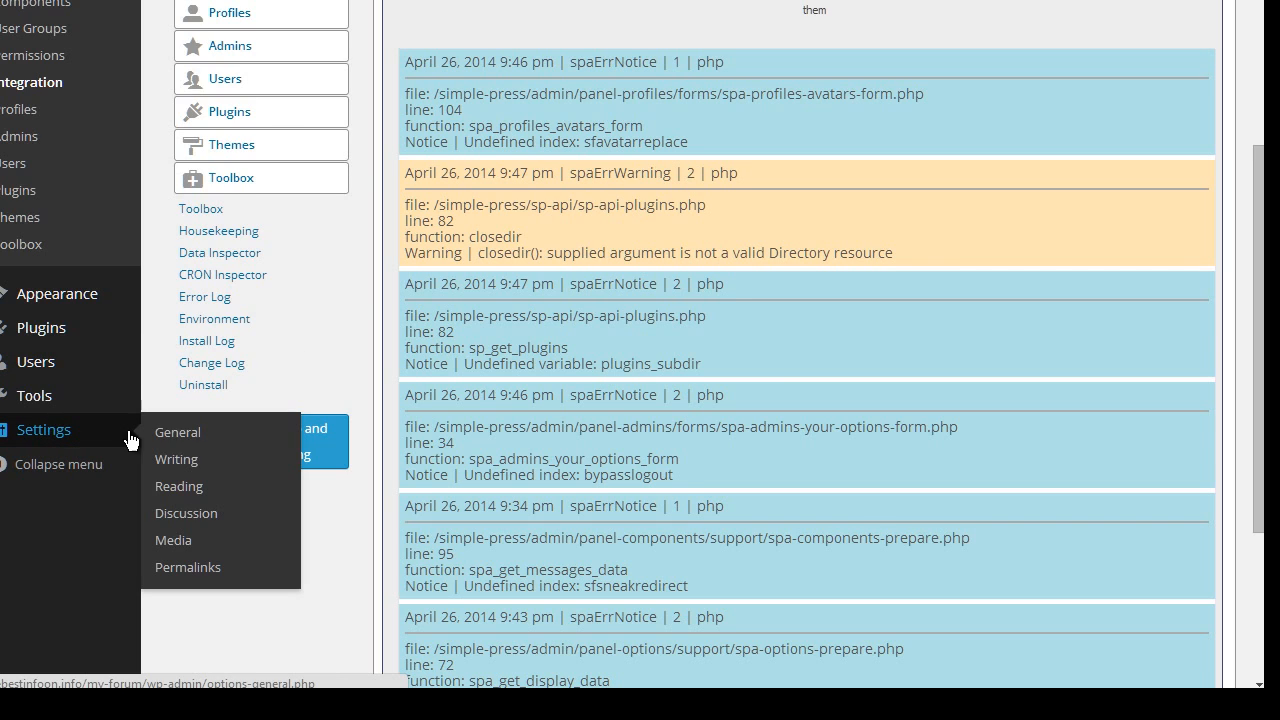
left_click(190, 434)
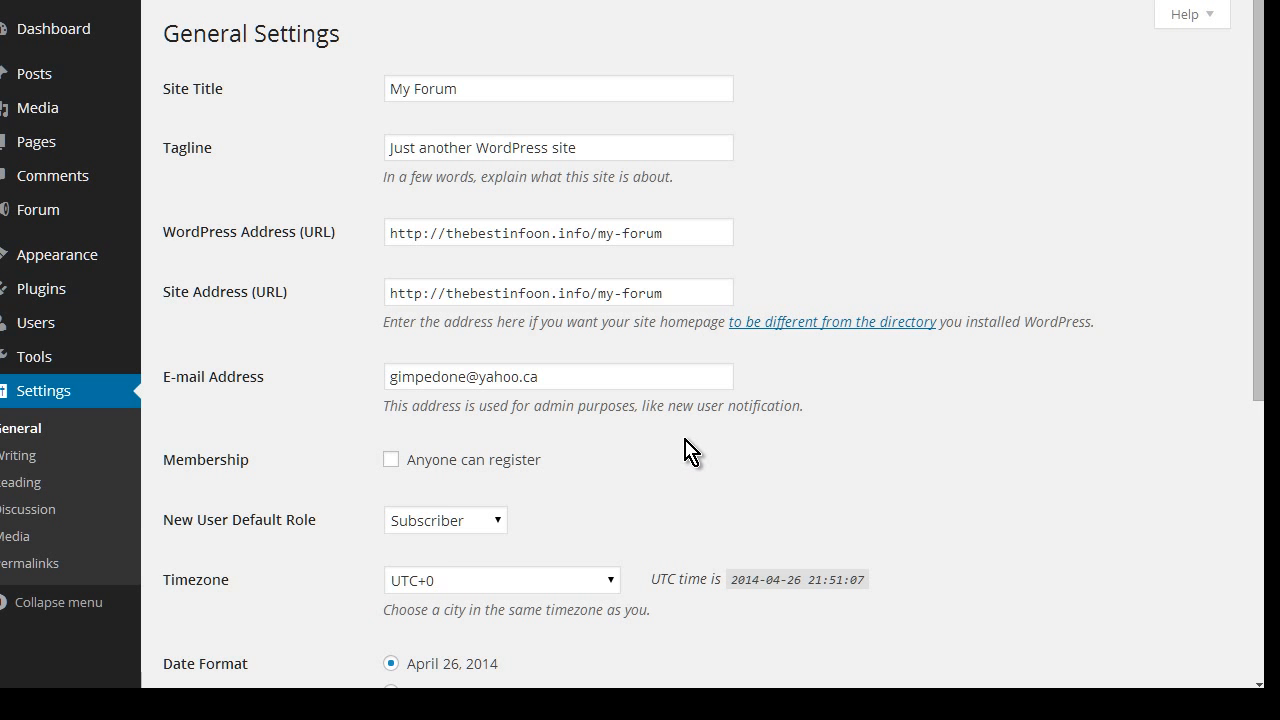
scroll(686, 449, "down", 2)
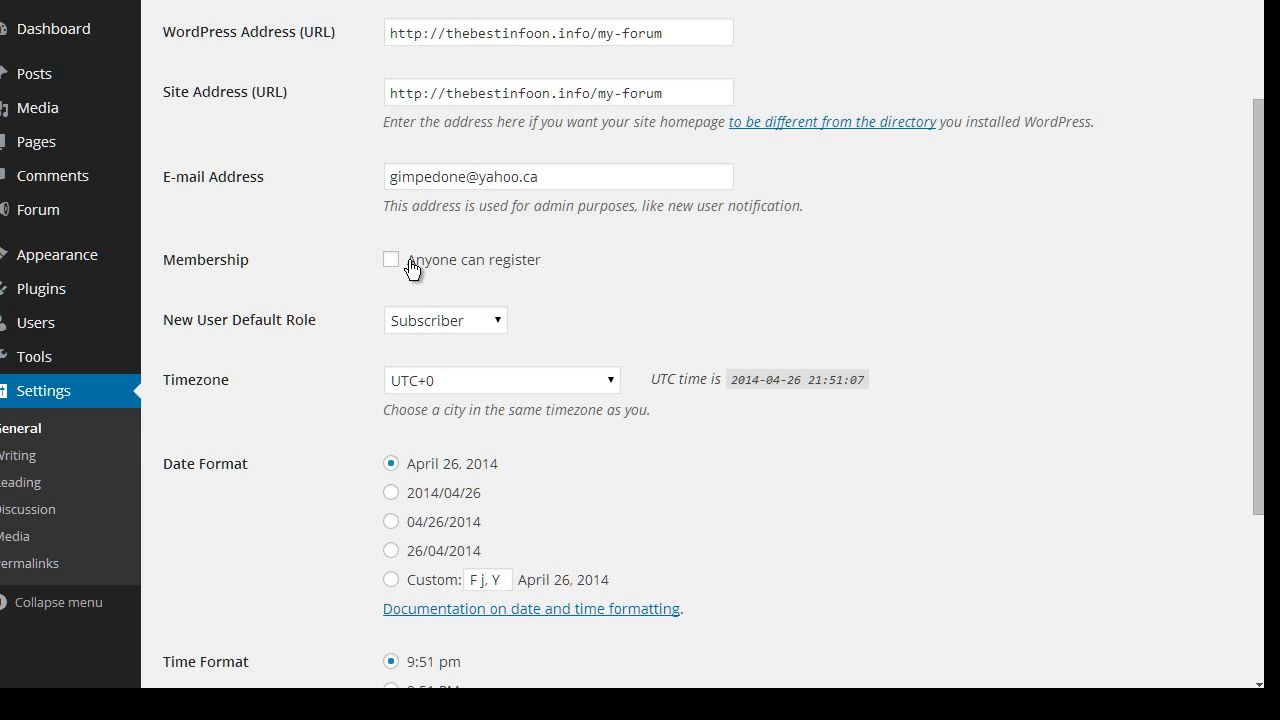
left_click(392, 261)
scroll(543, 343, "down", 3)
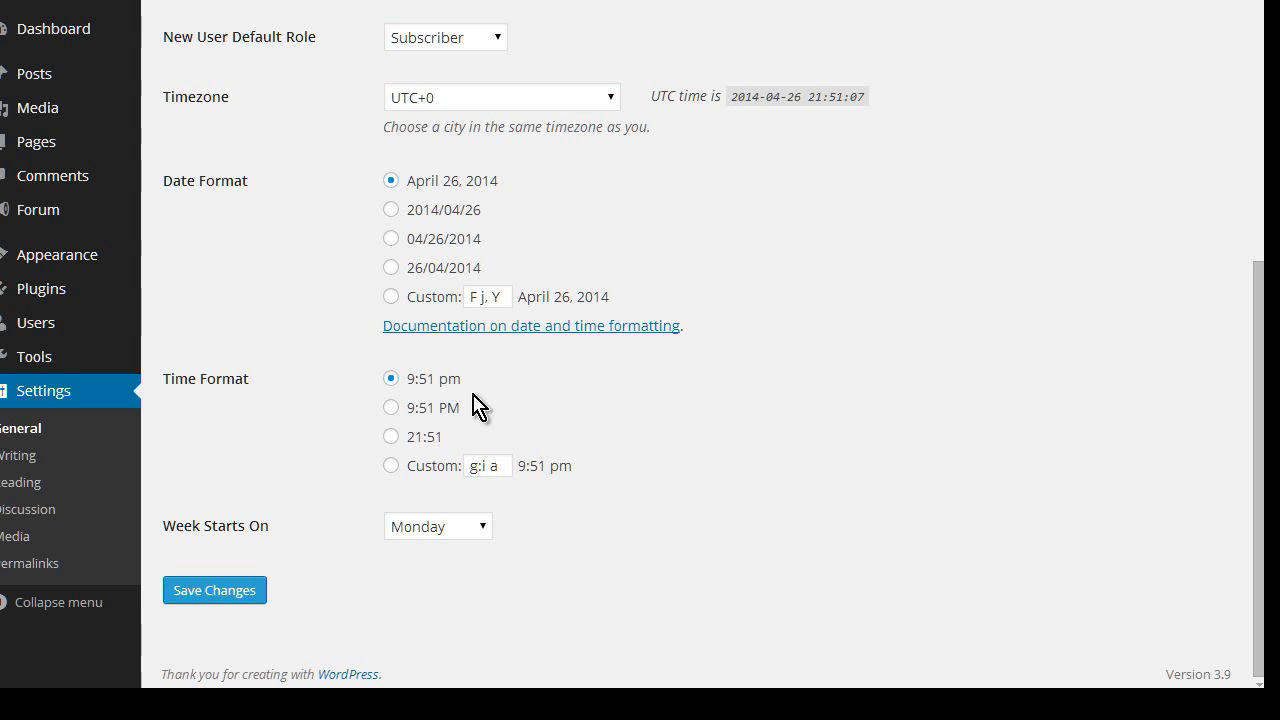
left_click(246, 590)
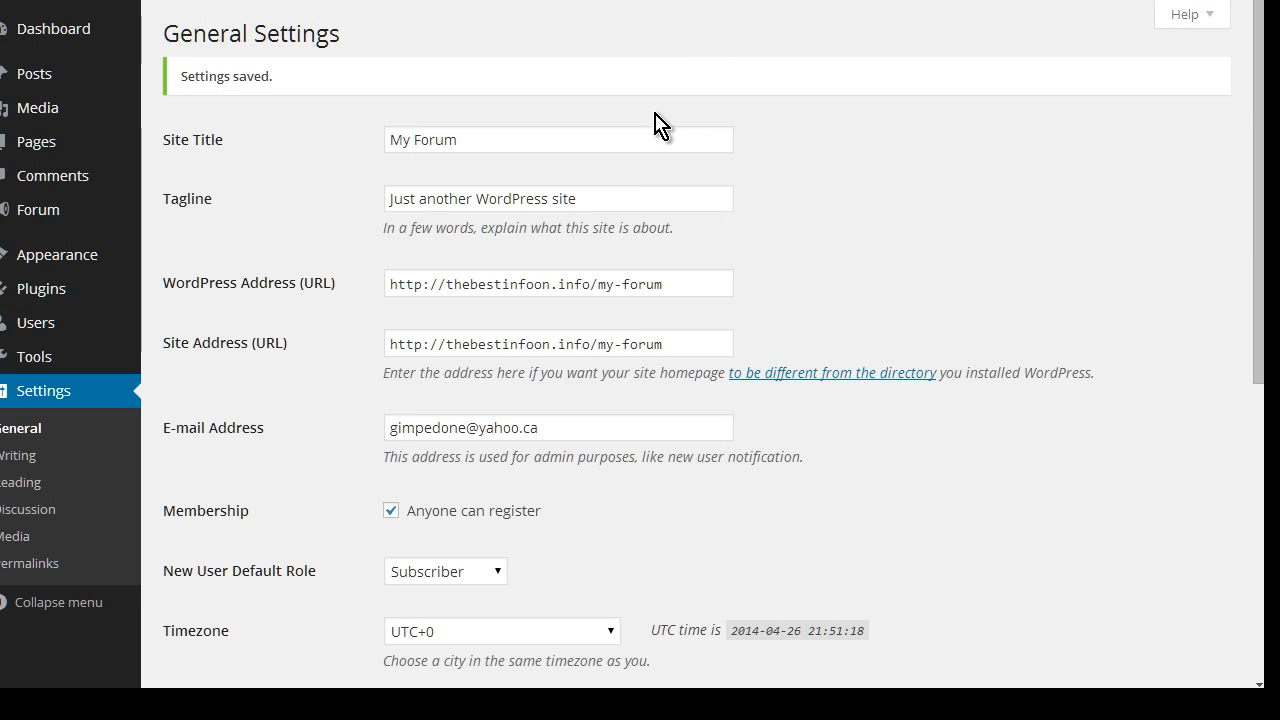
Log out of the admin account
mouse_move(1140, 10)
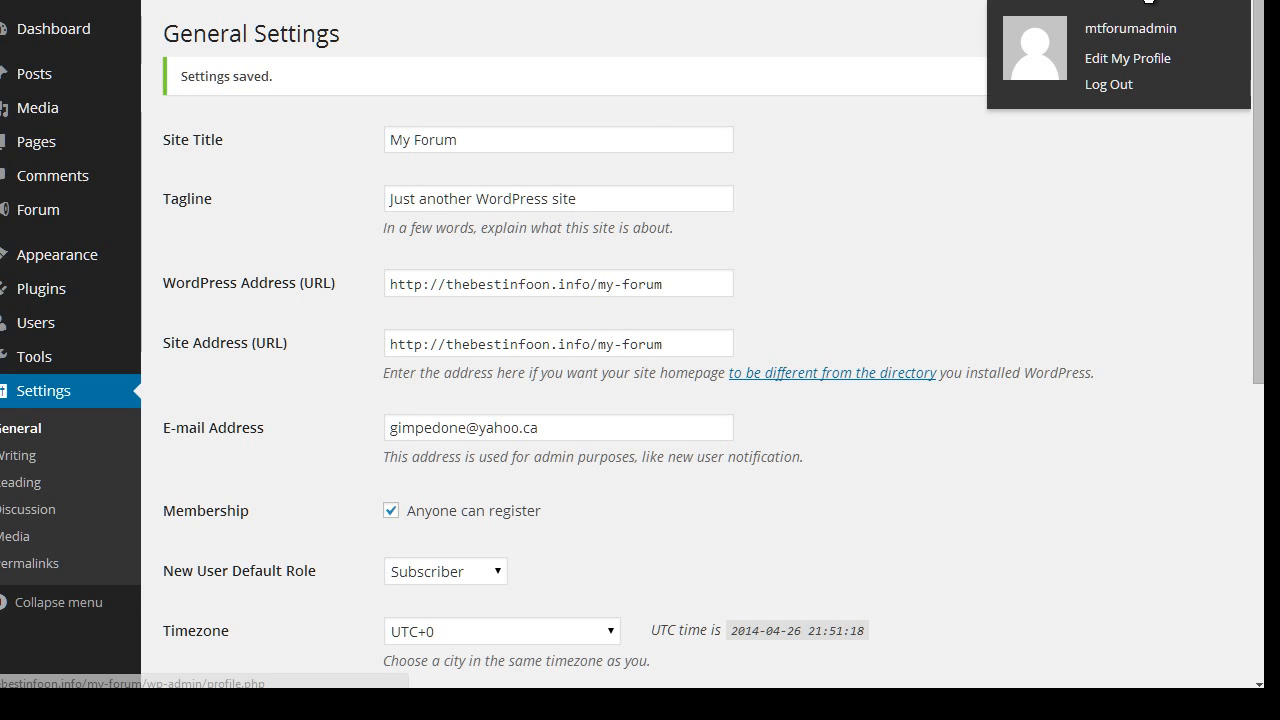
left_click(1093, 104)
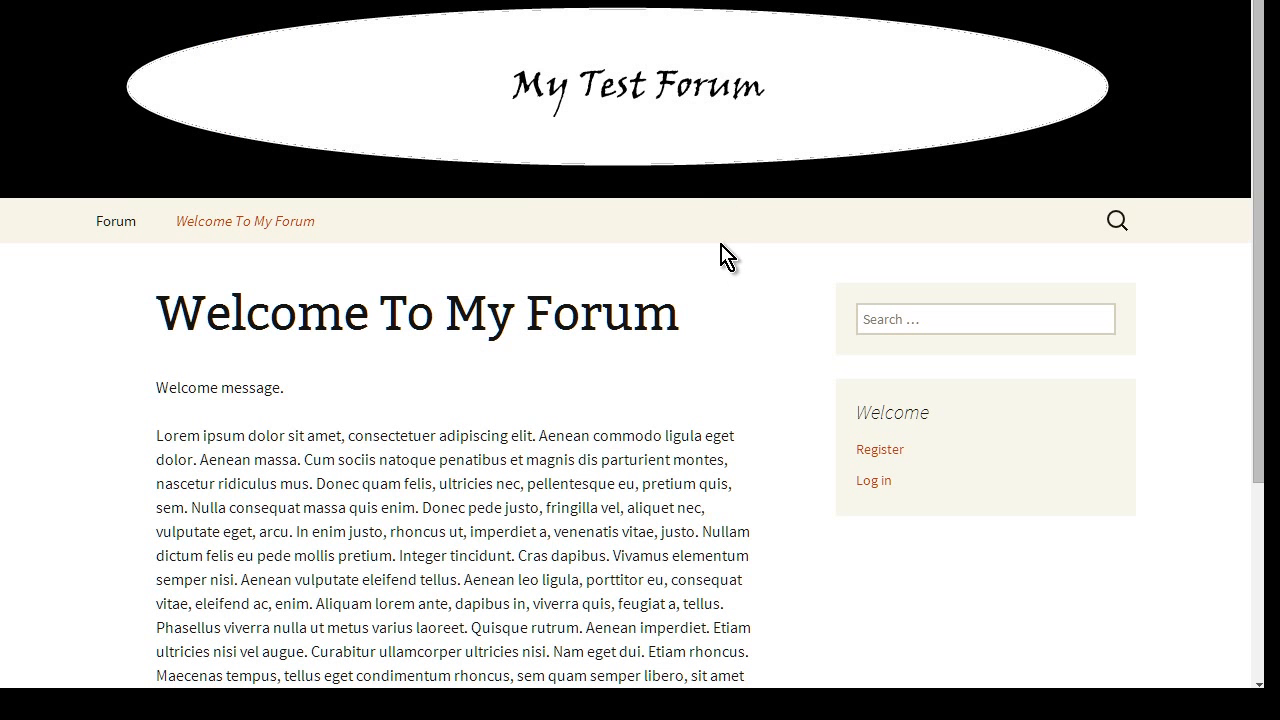
scroll(583, 339, "down", 1)
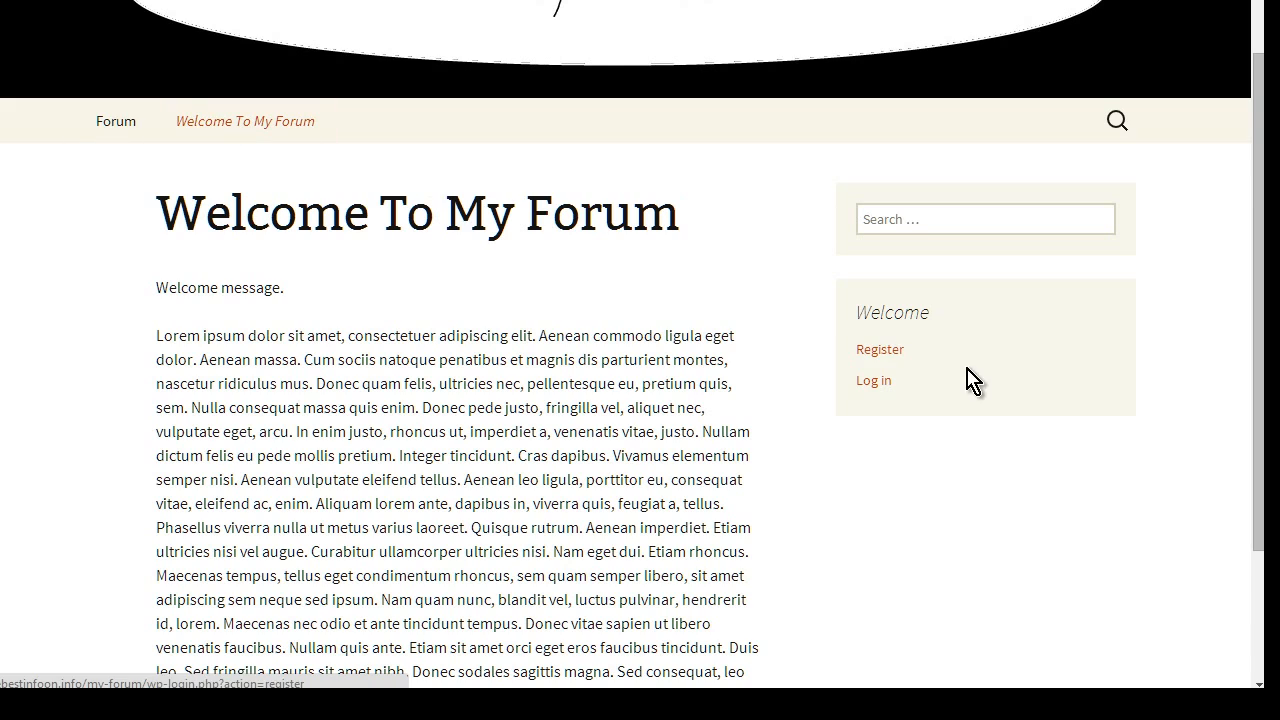
Register the user tonyu with an e-mail address and math answer 7
left_click(884, 350)
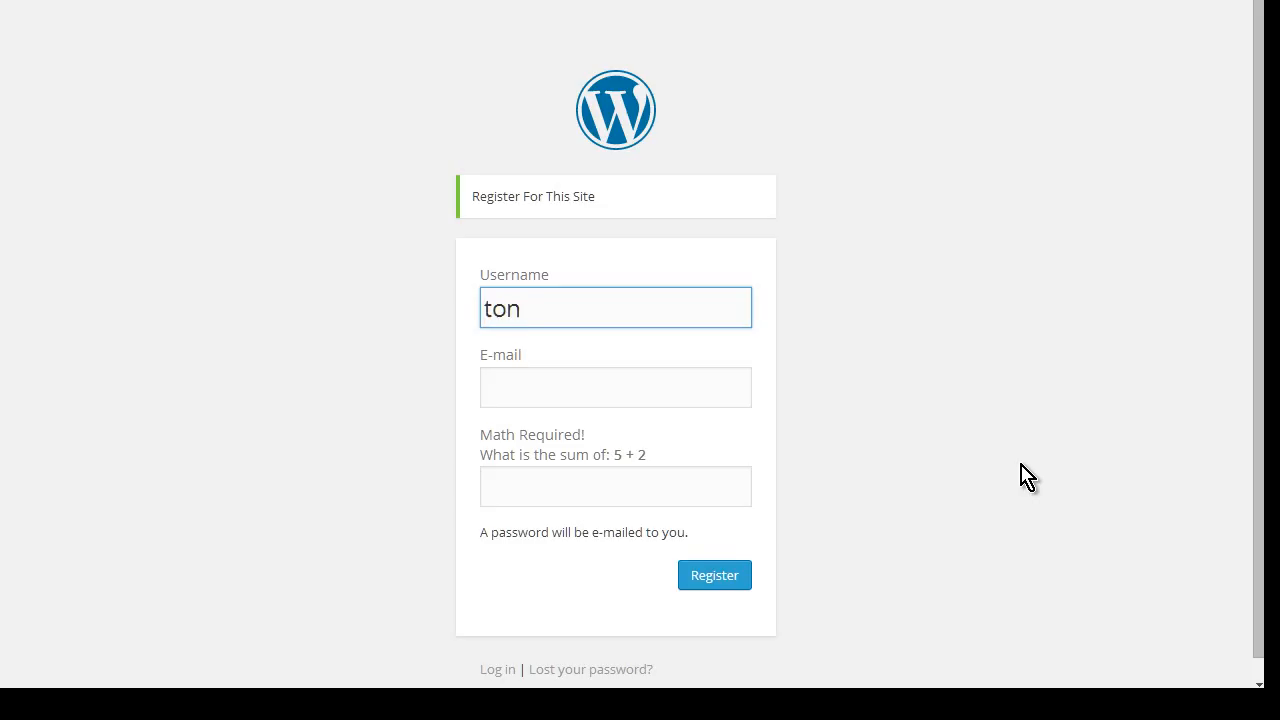
key("Tab")
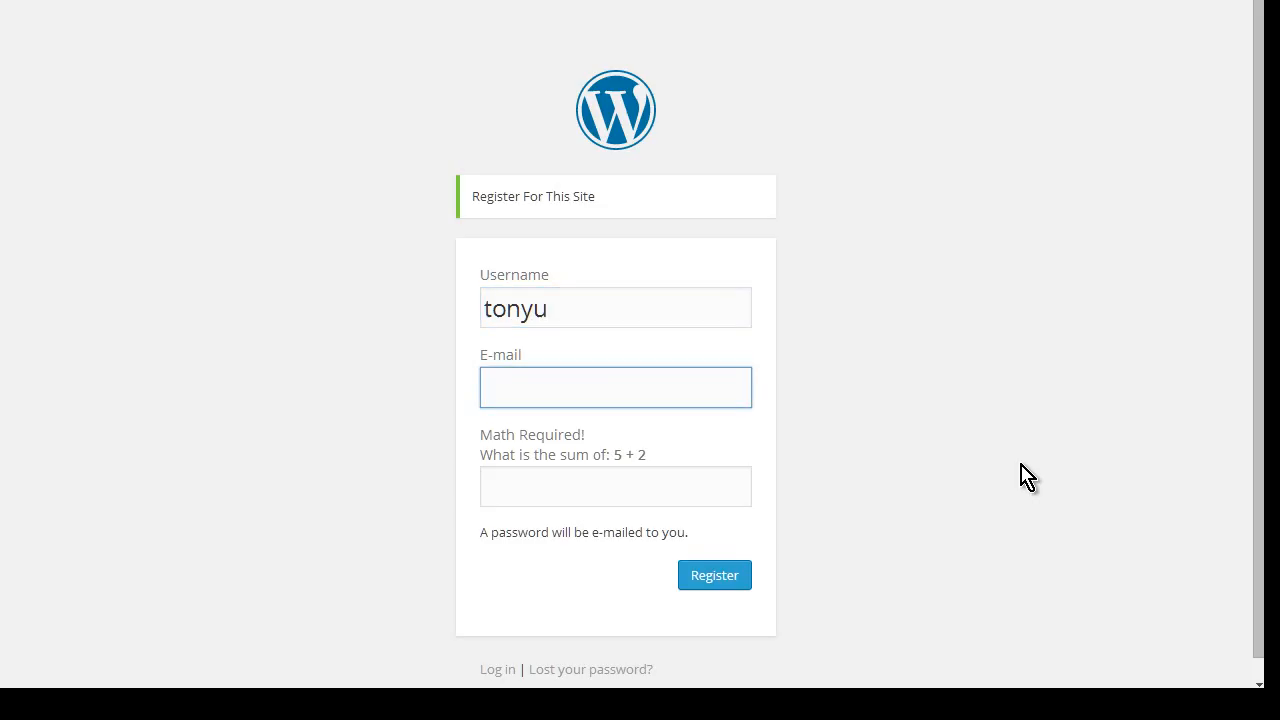
key("Tab")
type("7")
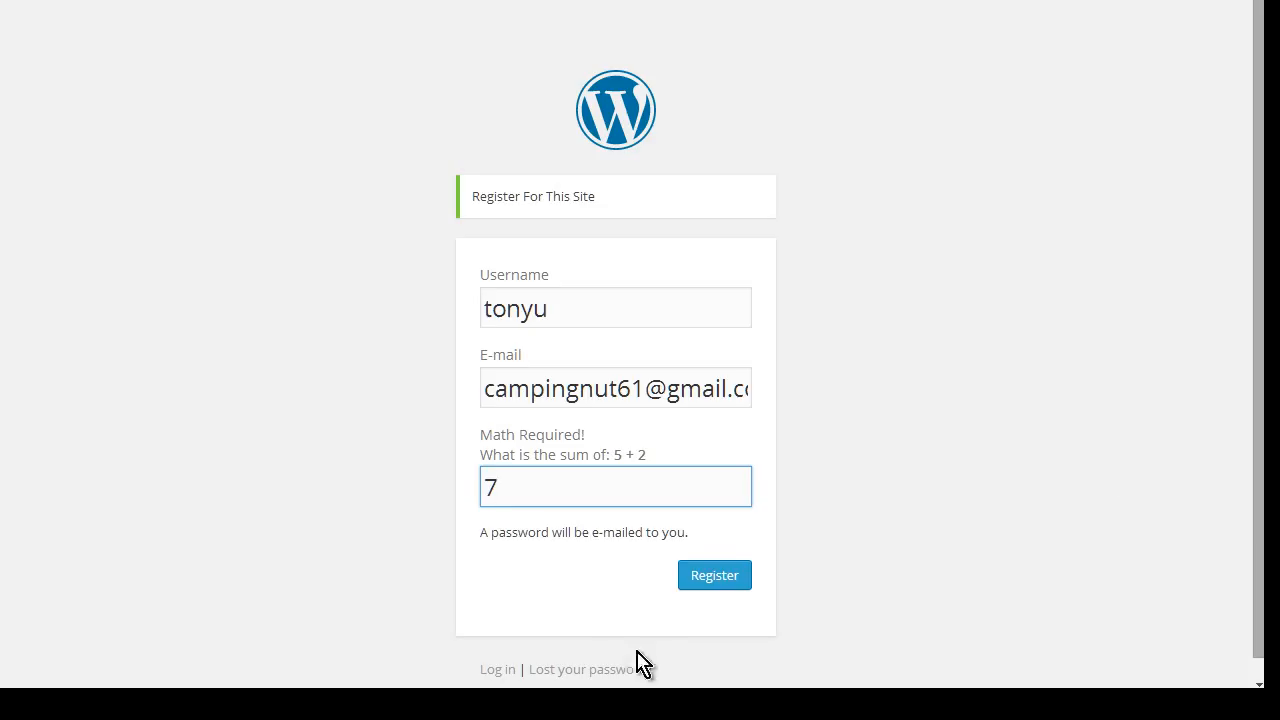
left_click(717, 580)
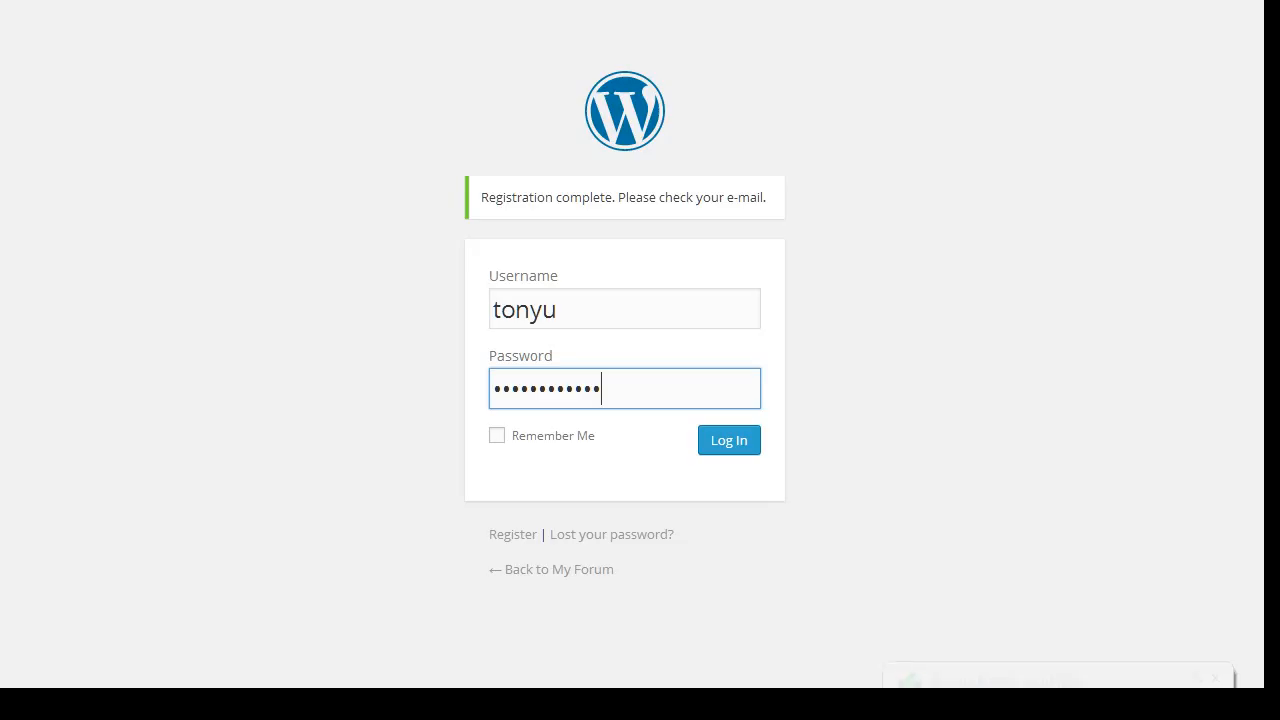
Log in as tonyu and go from the site front page to the forum
left_click(740, 442)
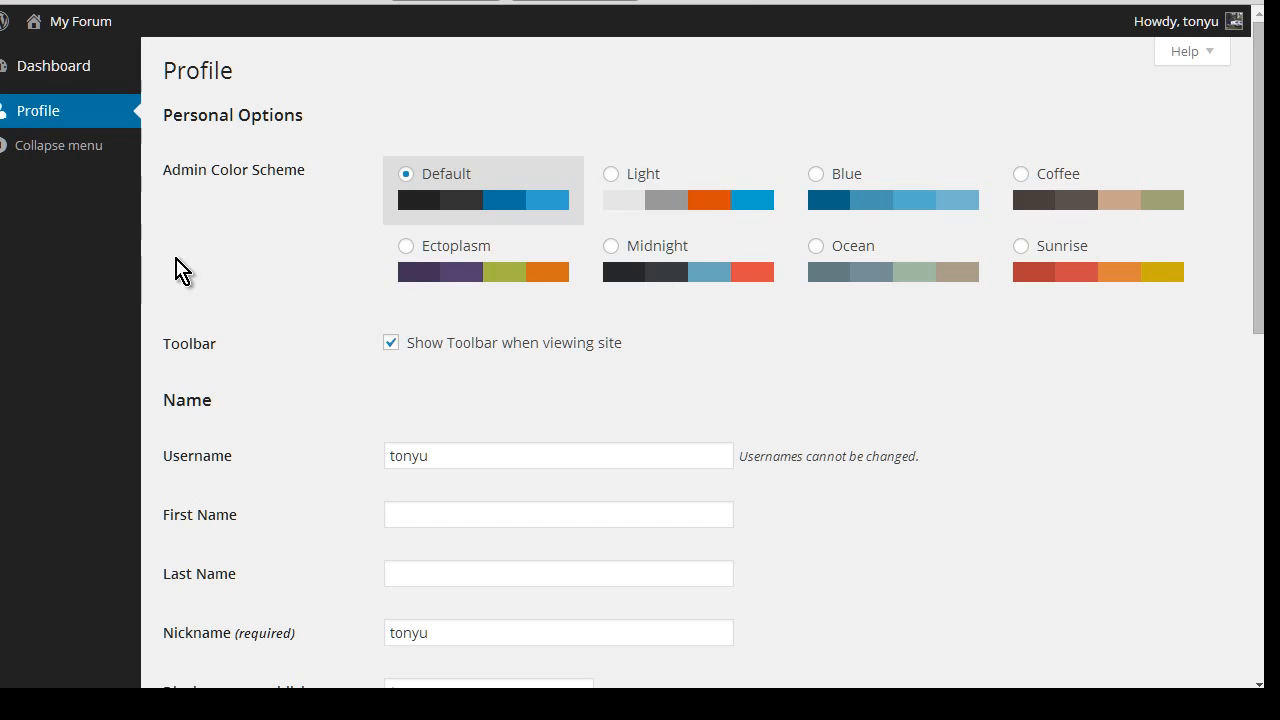
mouse_move(90, 33)
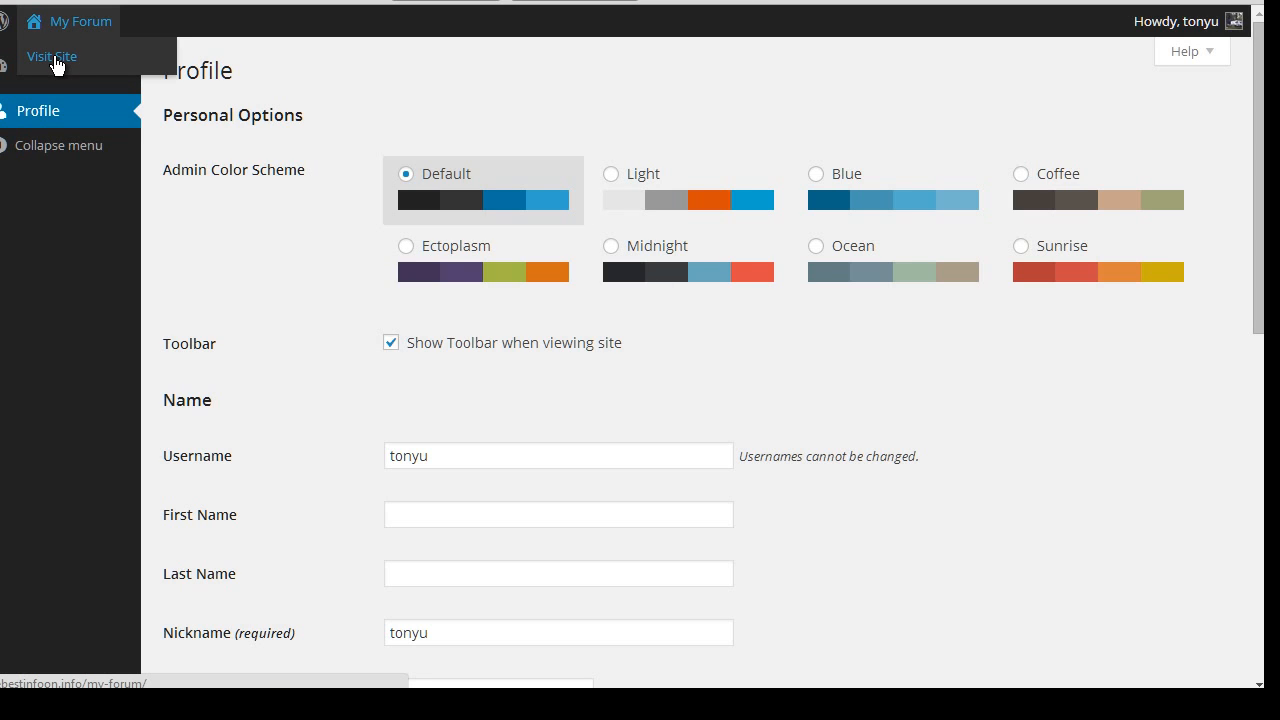
left_click(54, 58)
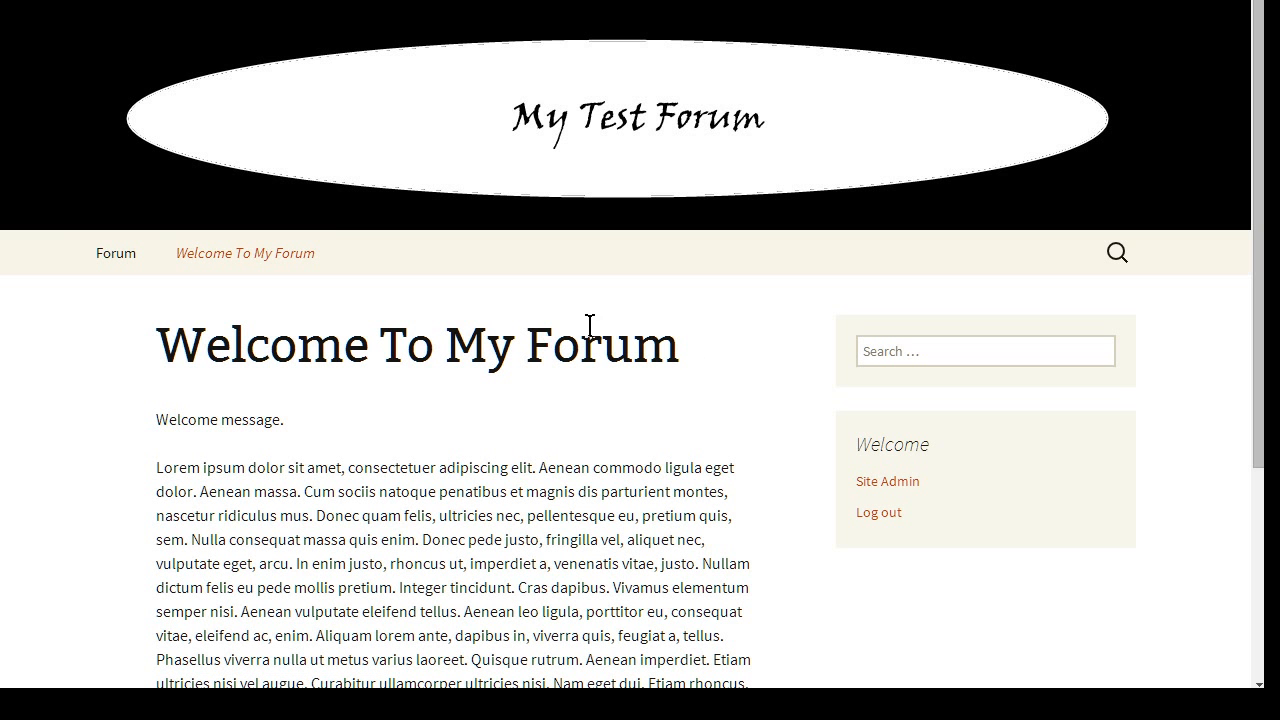
left_click(115, 259)
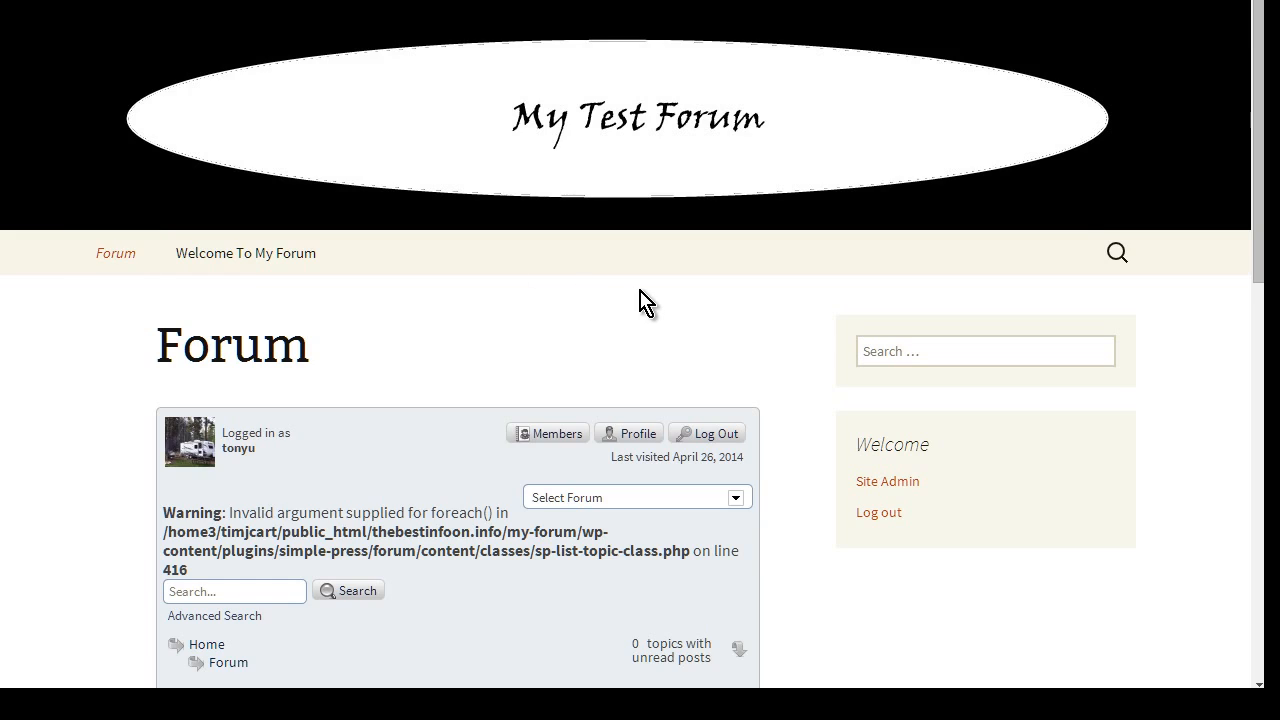
scroll(645, 300, "down", 2)
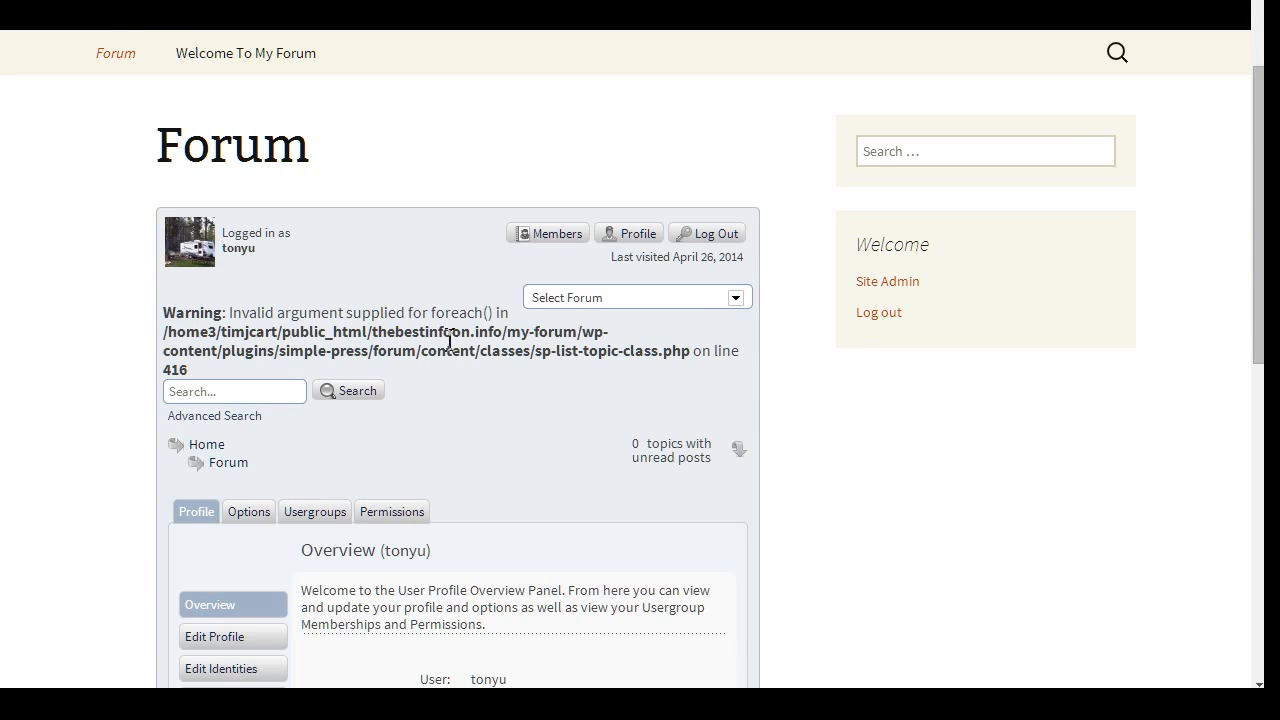
scroll(540, 340, "down", 1)
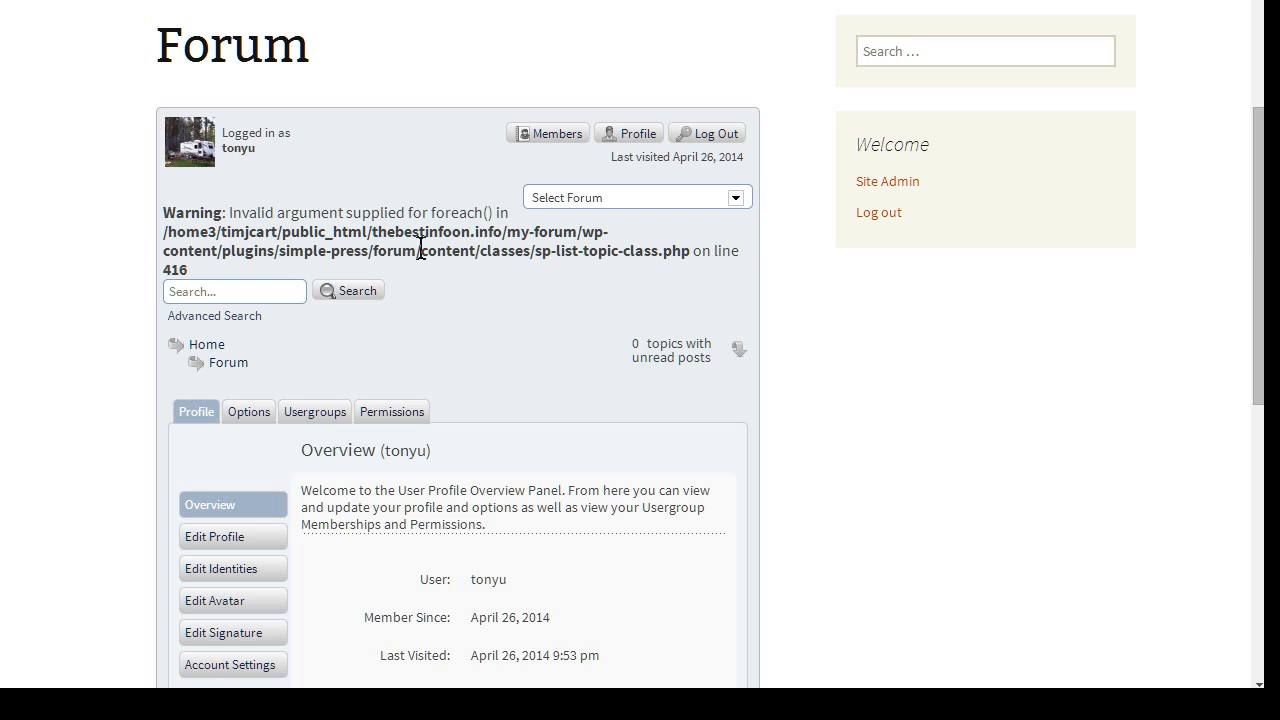
scroll(611, 245, "down", 1)
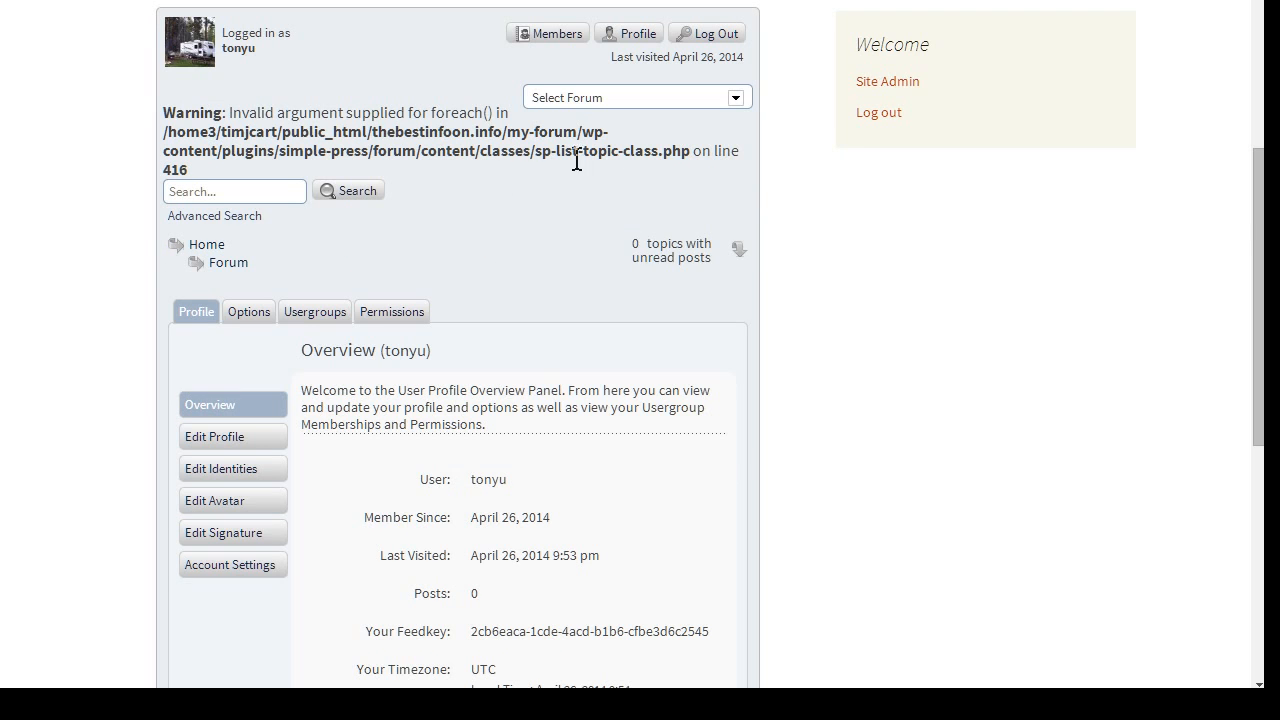
scroll(698, 164, "down", 1)
scroll(560, 162, "down", 2)
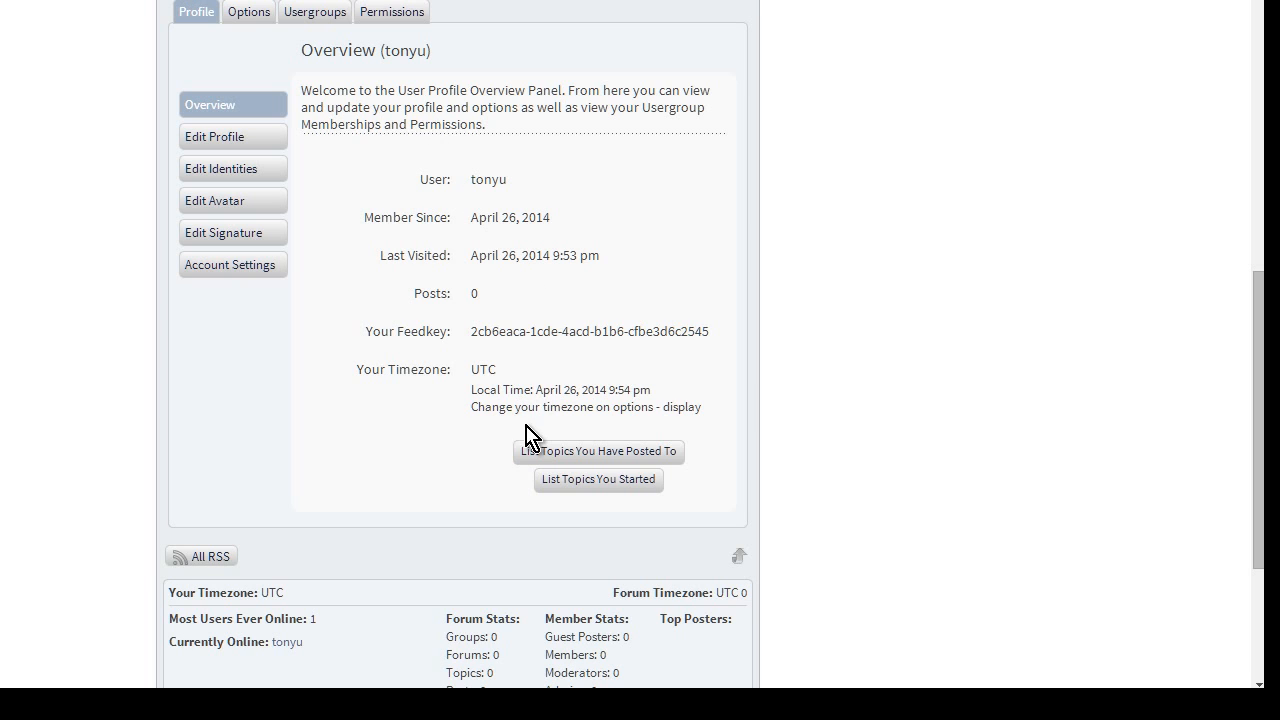
Browse the Edit Profile, Identities, Avatar, Signature and Account Settings profile sections
left_click(238, 140)
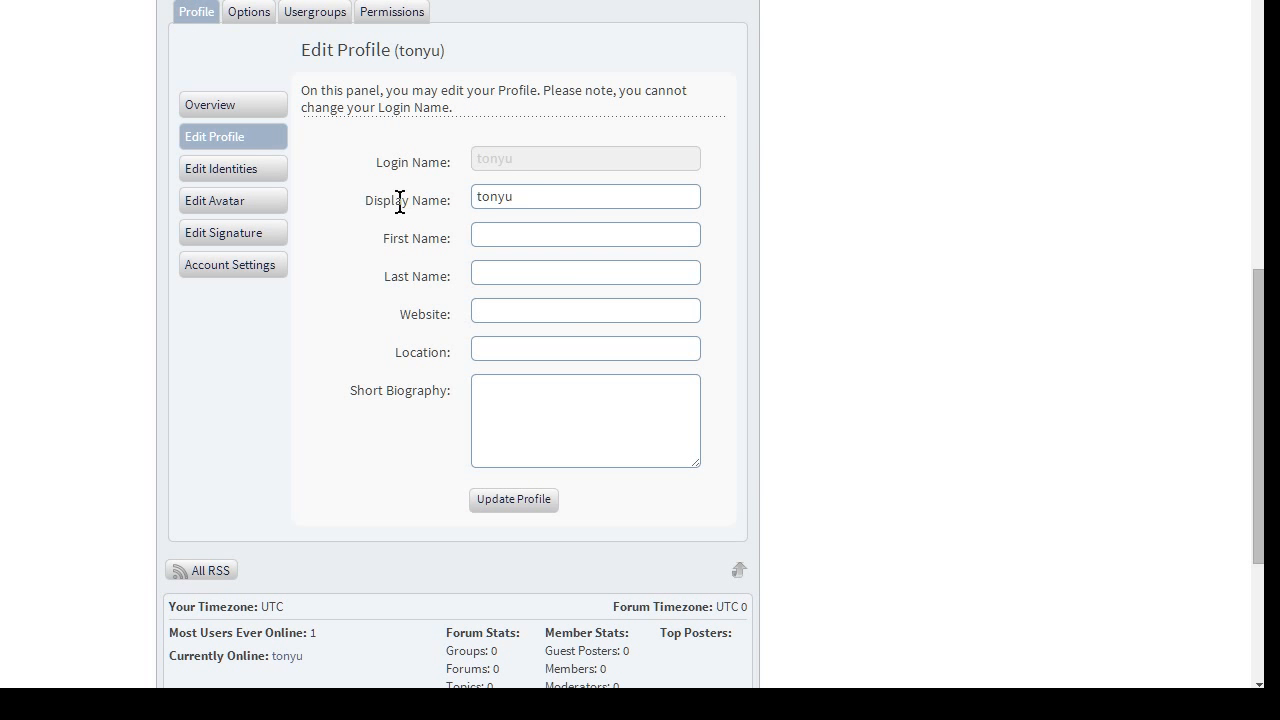
left_click(289, 176)
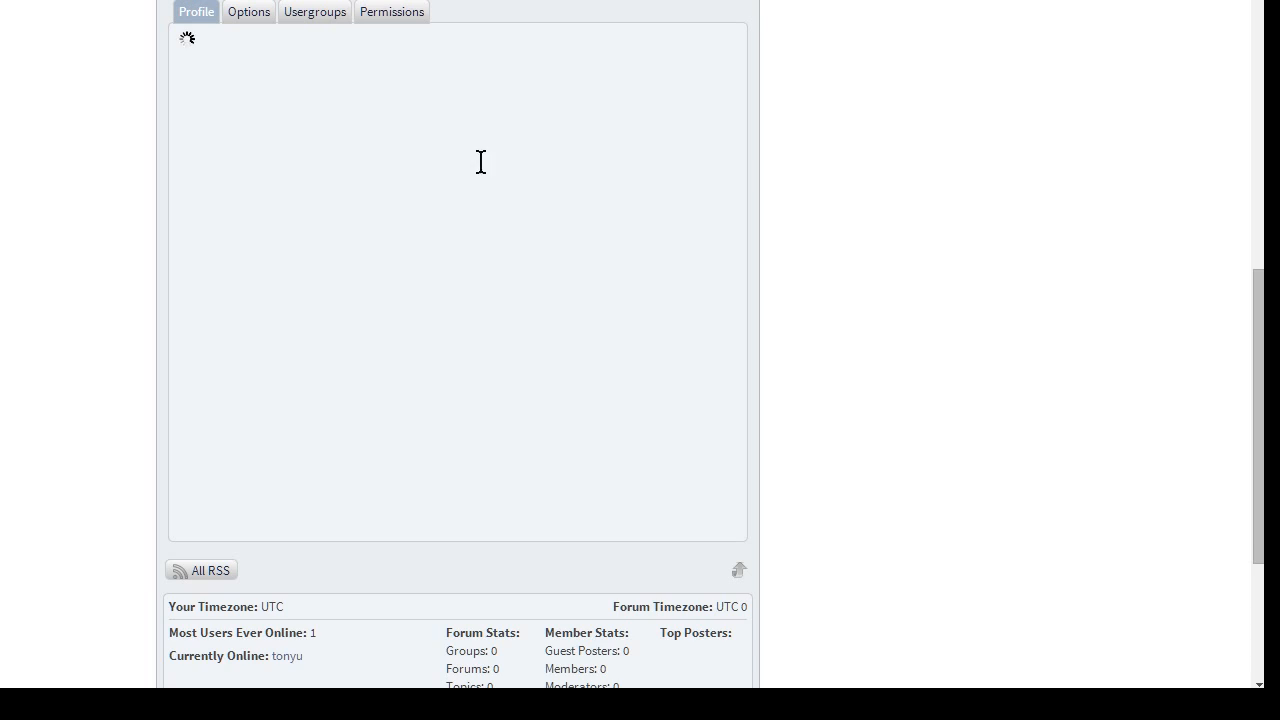
left_click(478, 160)
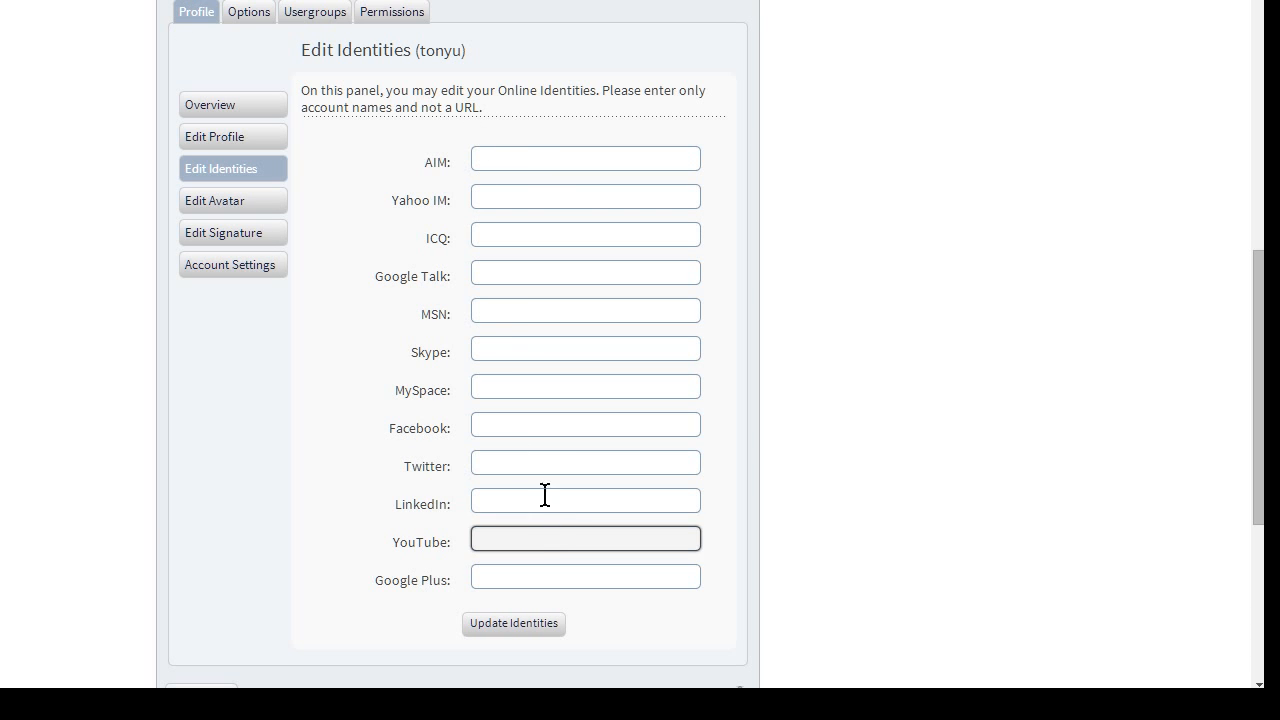
left_click(246, 204)
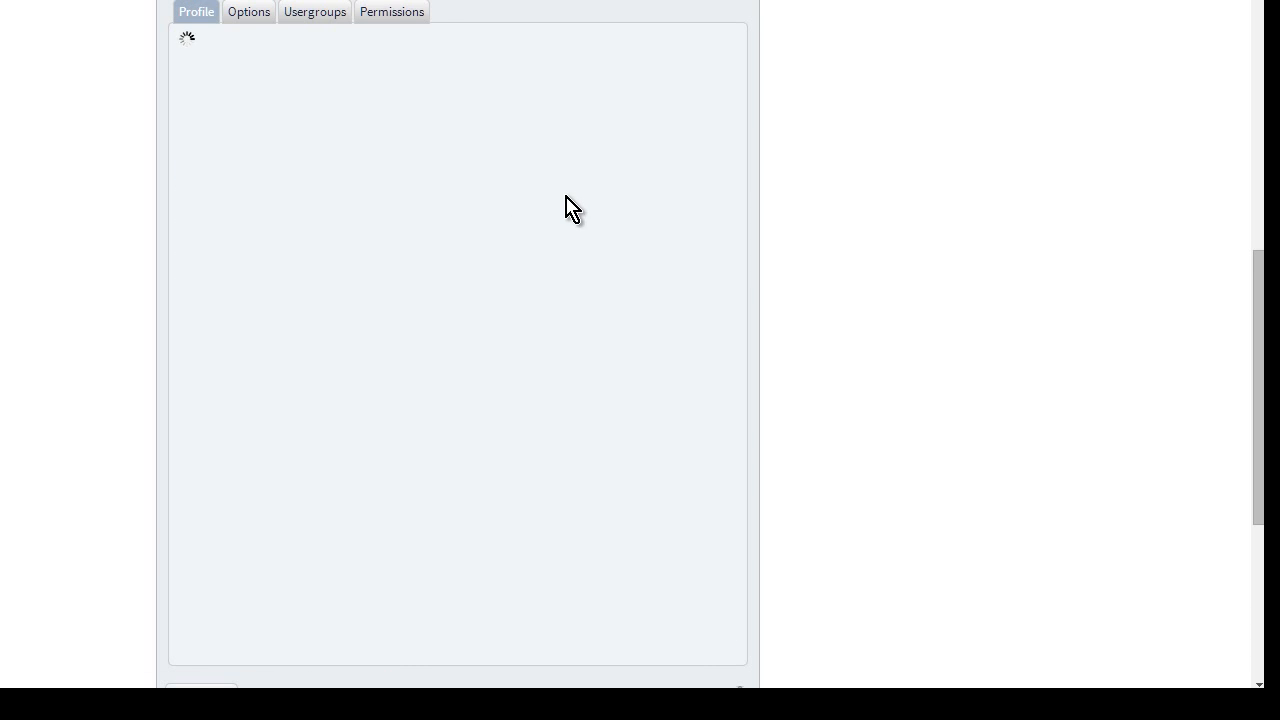
scroll(571, 206, "down", 2)
scroll(573, 210, "up", 1)
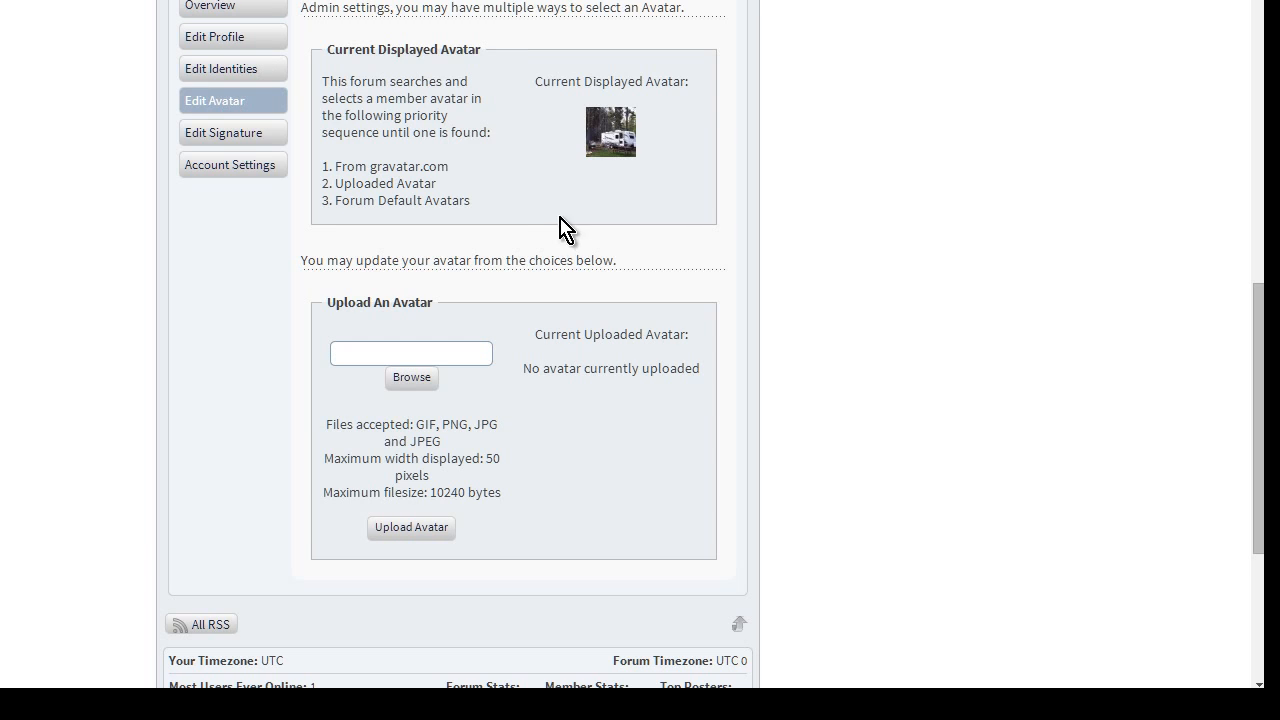
left_click(245, 133)
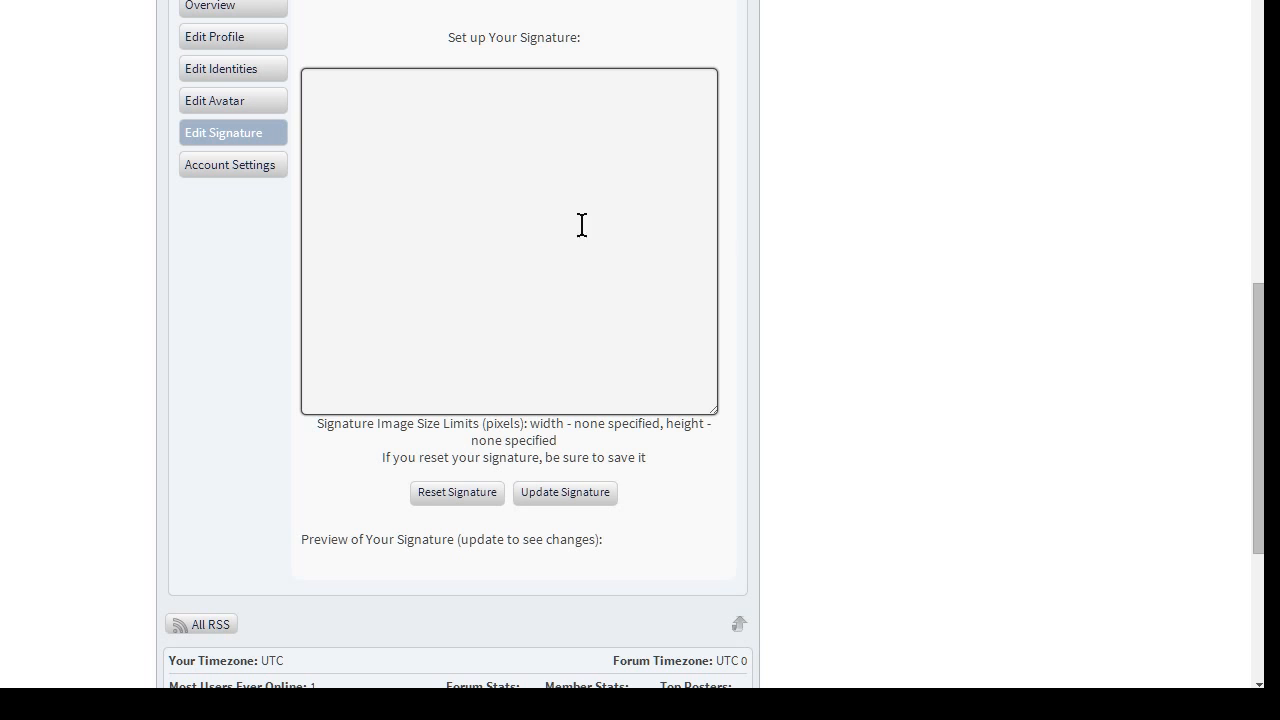
left_click(283, 172)
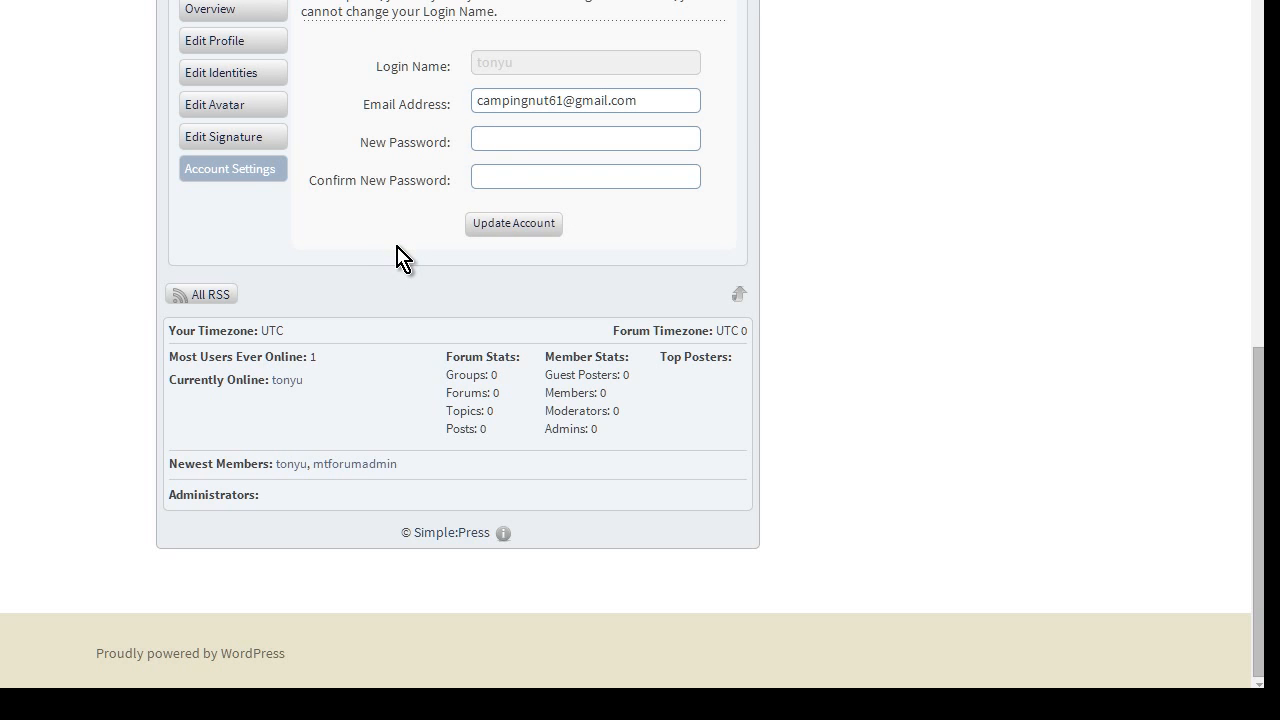
scroll(397, 244, "up", 10)
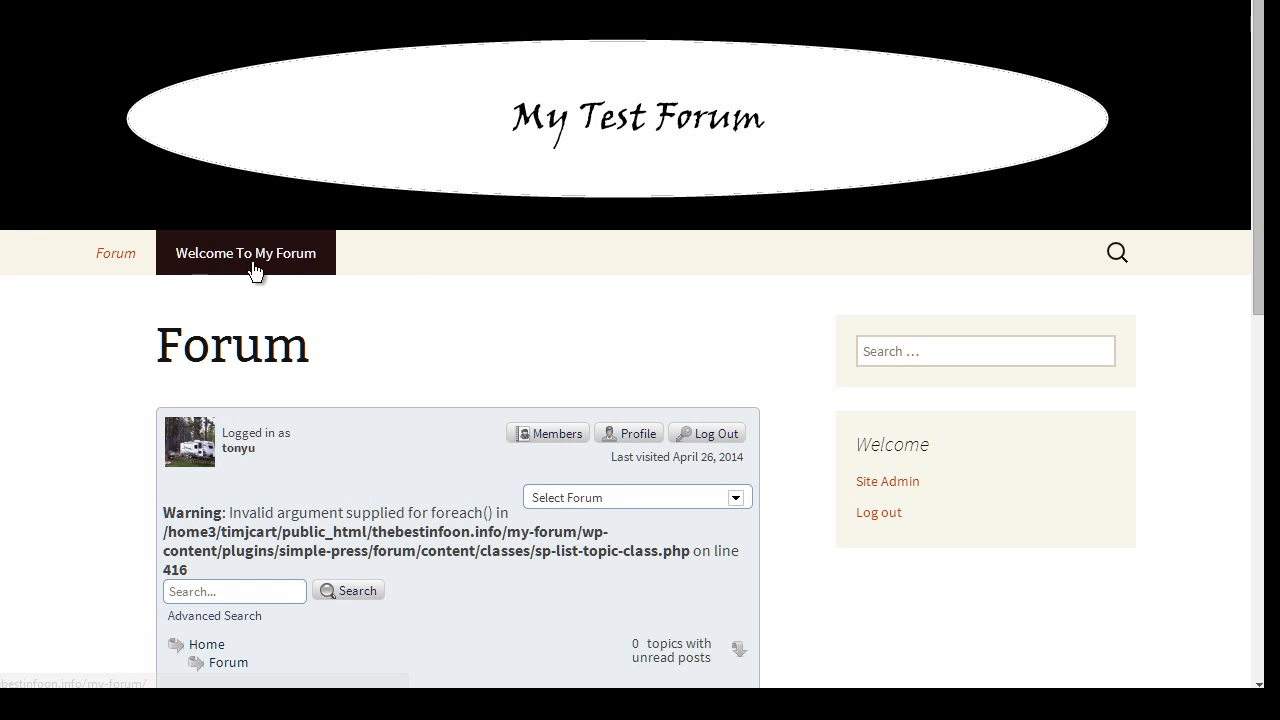
scroll(557, 343, "down", 6)
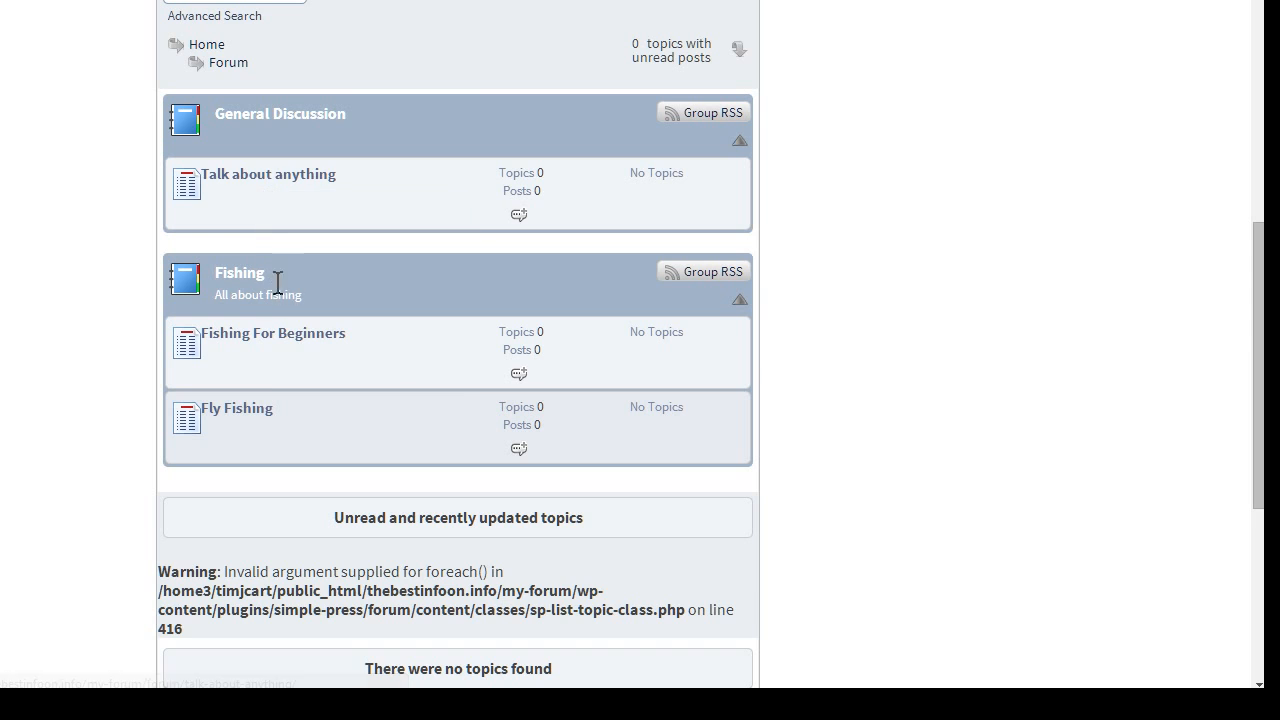
scroll(366, 396, "down", 3)
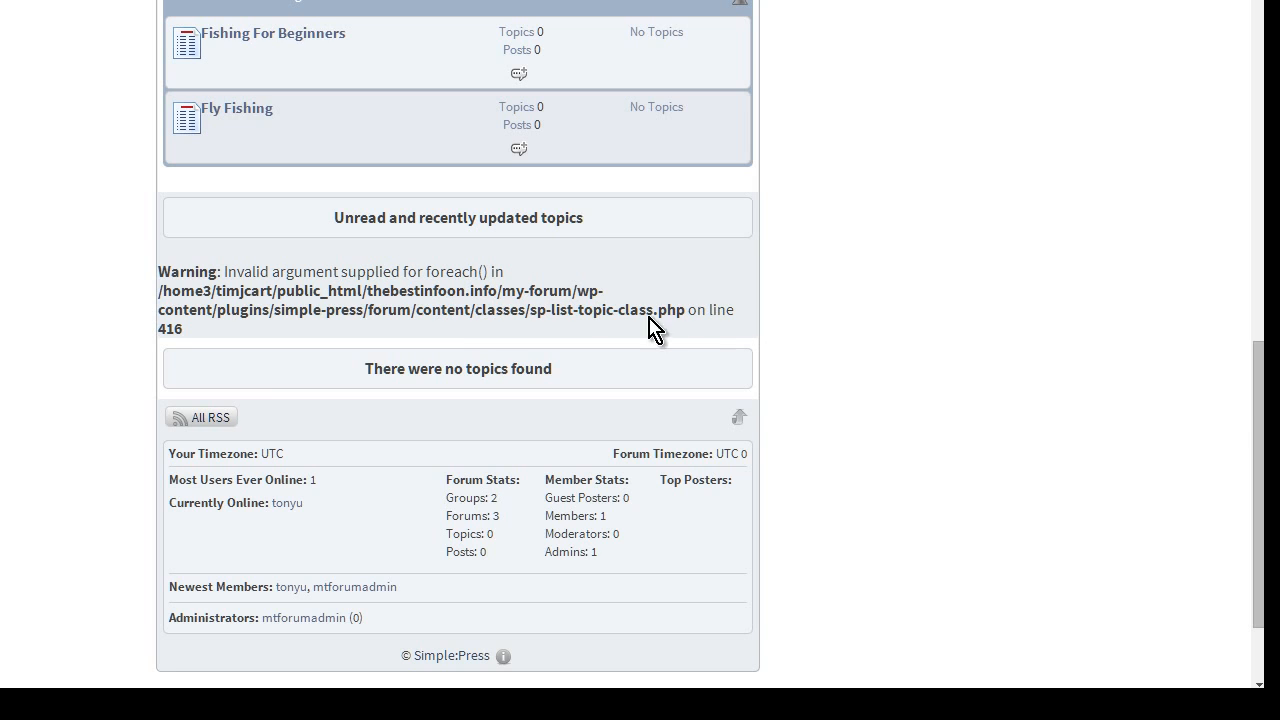
scroll(690, 320, "down", 2)
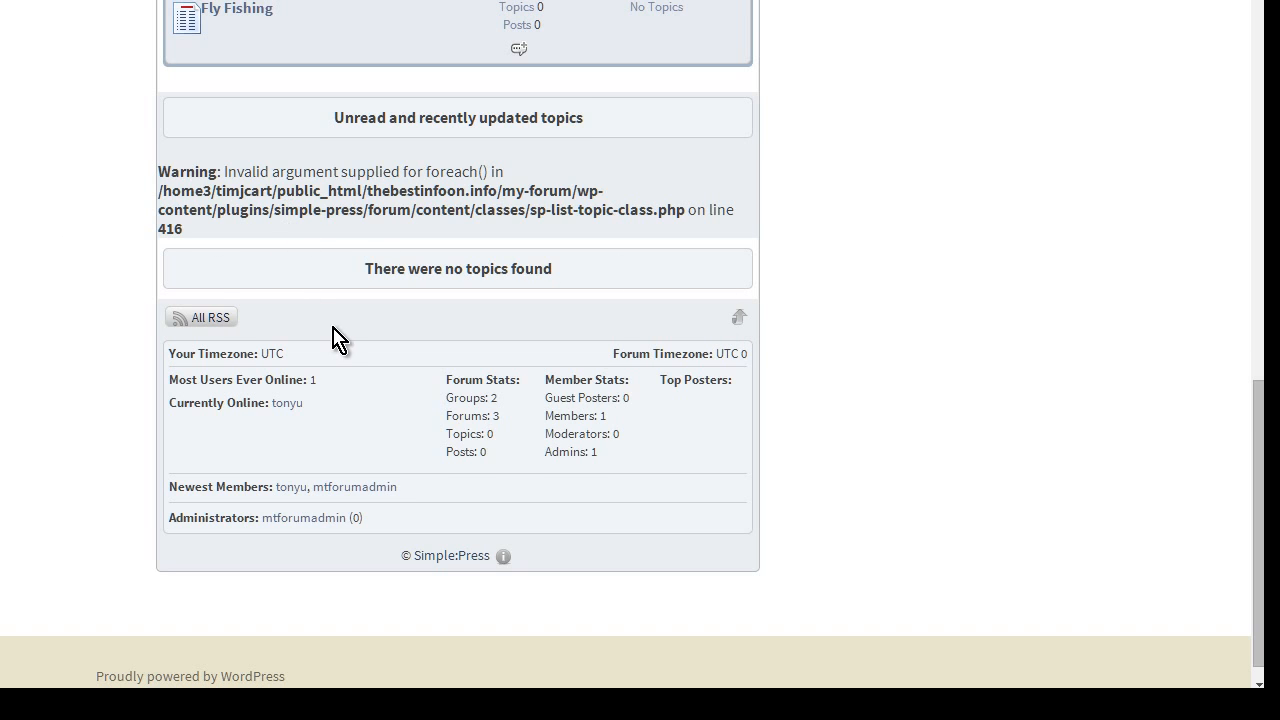
scroll(335, 342, "down", 1)
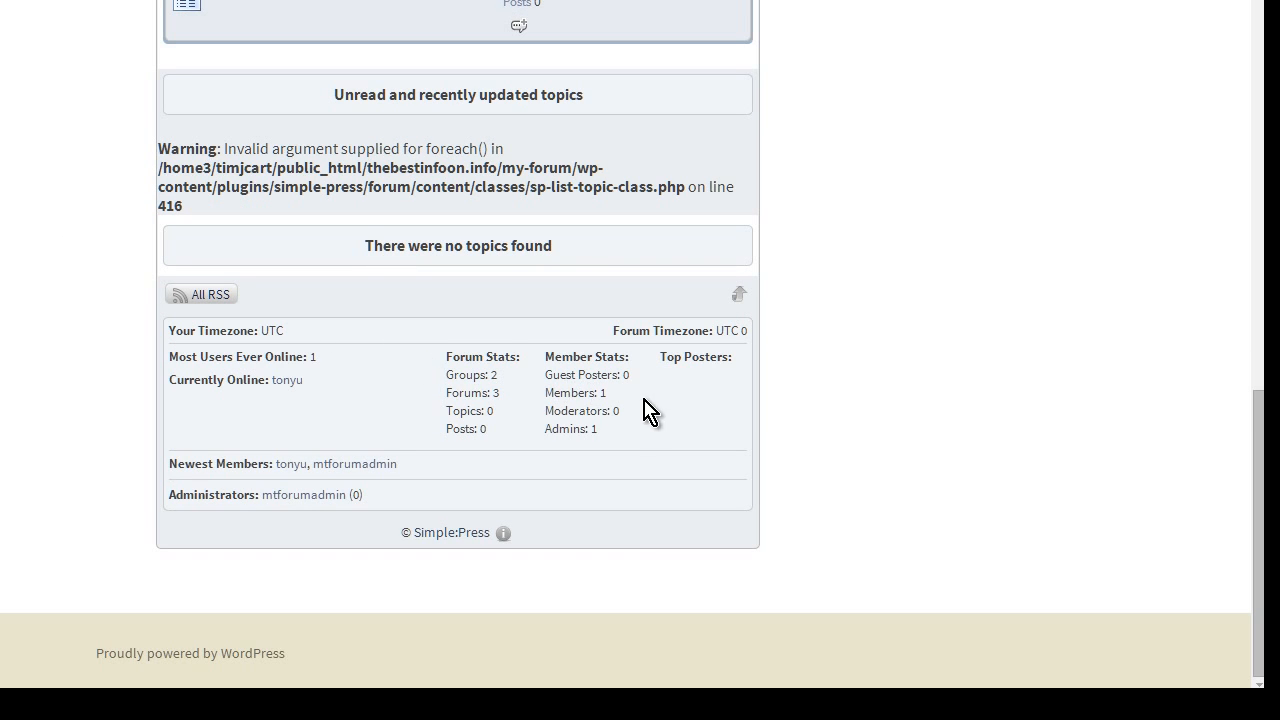
scroll(457, 374, "up", 5)
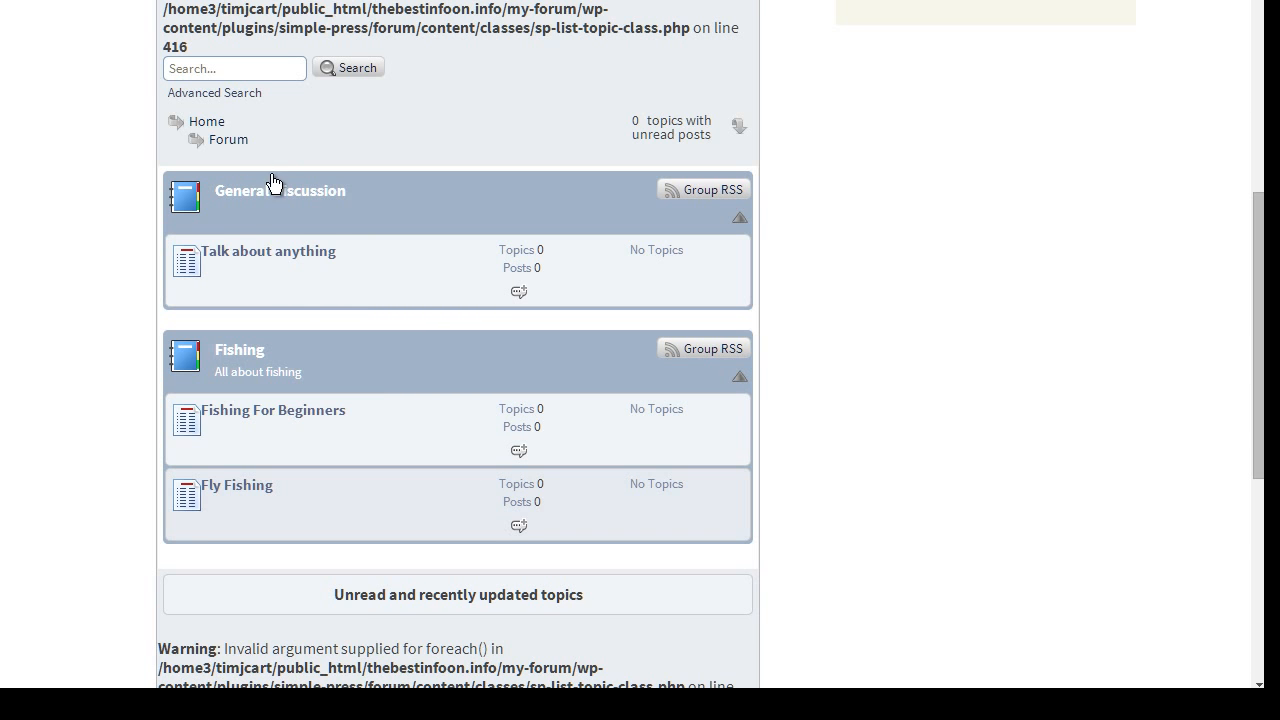
Enter the 'Talk about anything' forum and bring up an empty Add Topic form
left_click(281, 262)
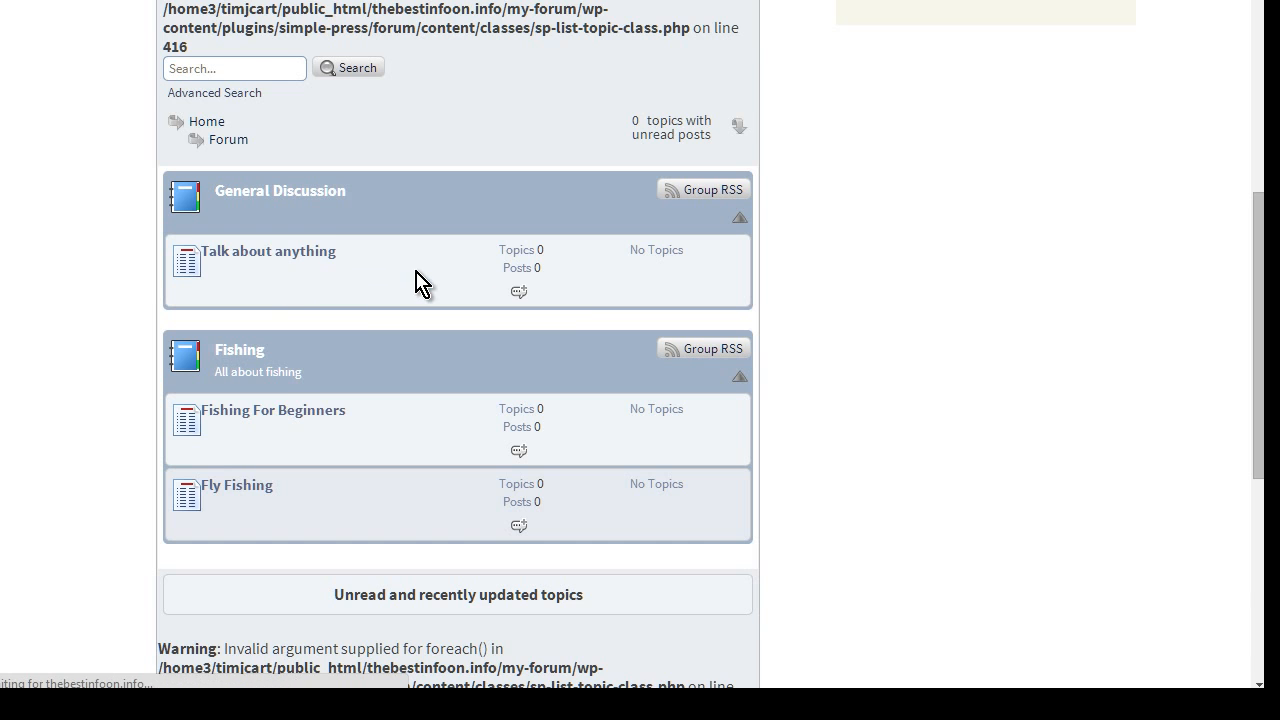
scroll(418, 280, "down", 3)
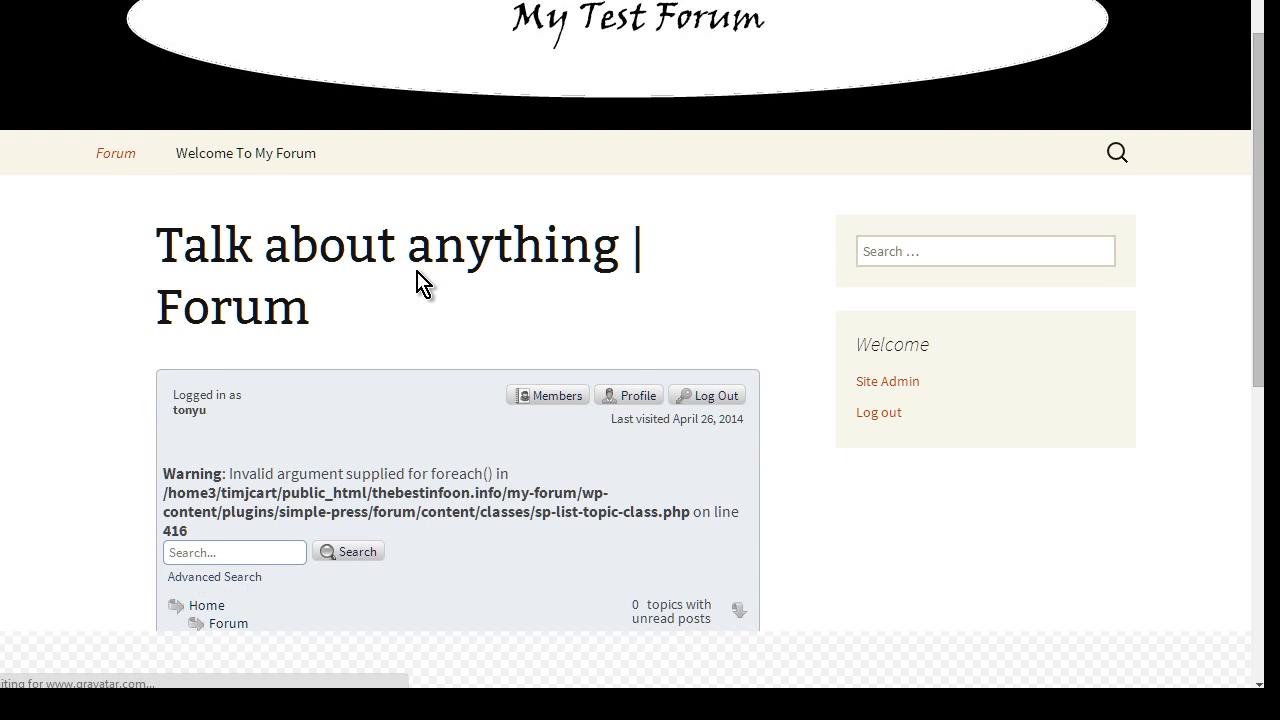
scroll(416, 270, "down", 1)
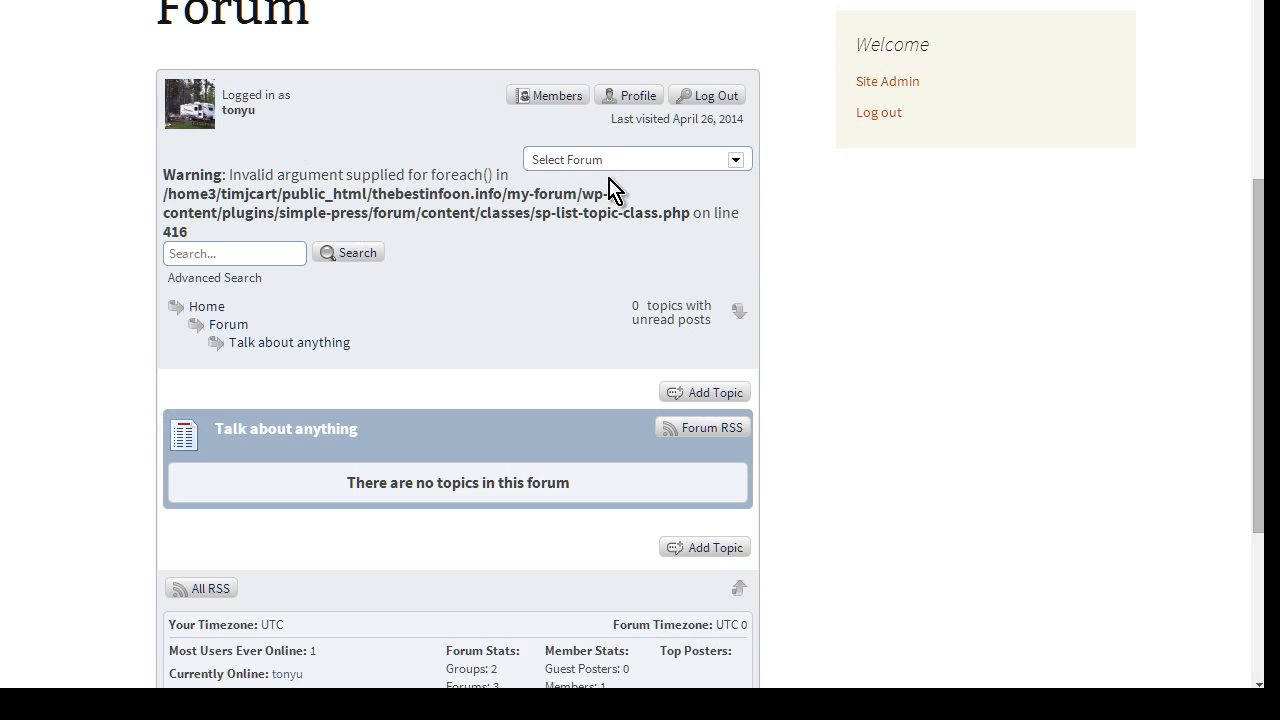
scroll(383, 209, "down", 3)
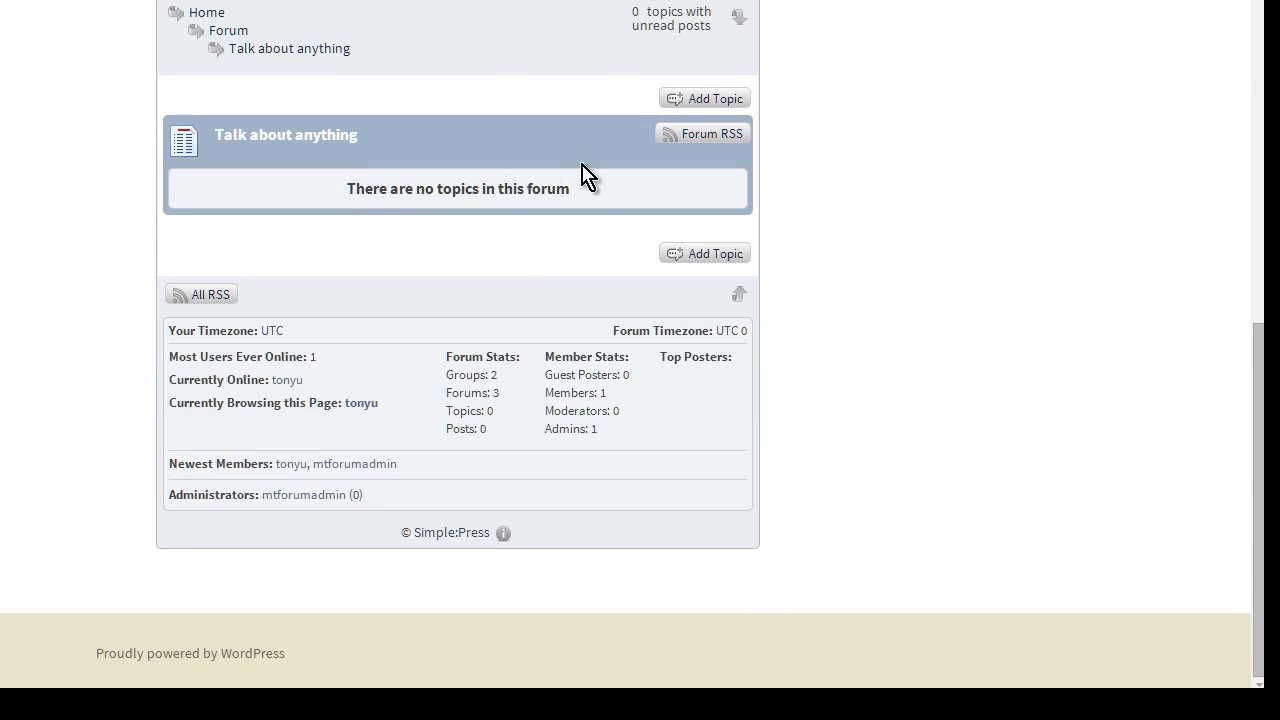
left_click(712, 94)
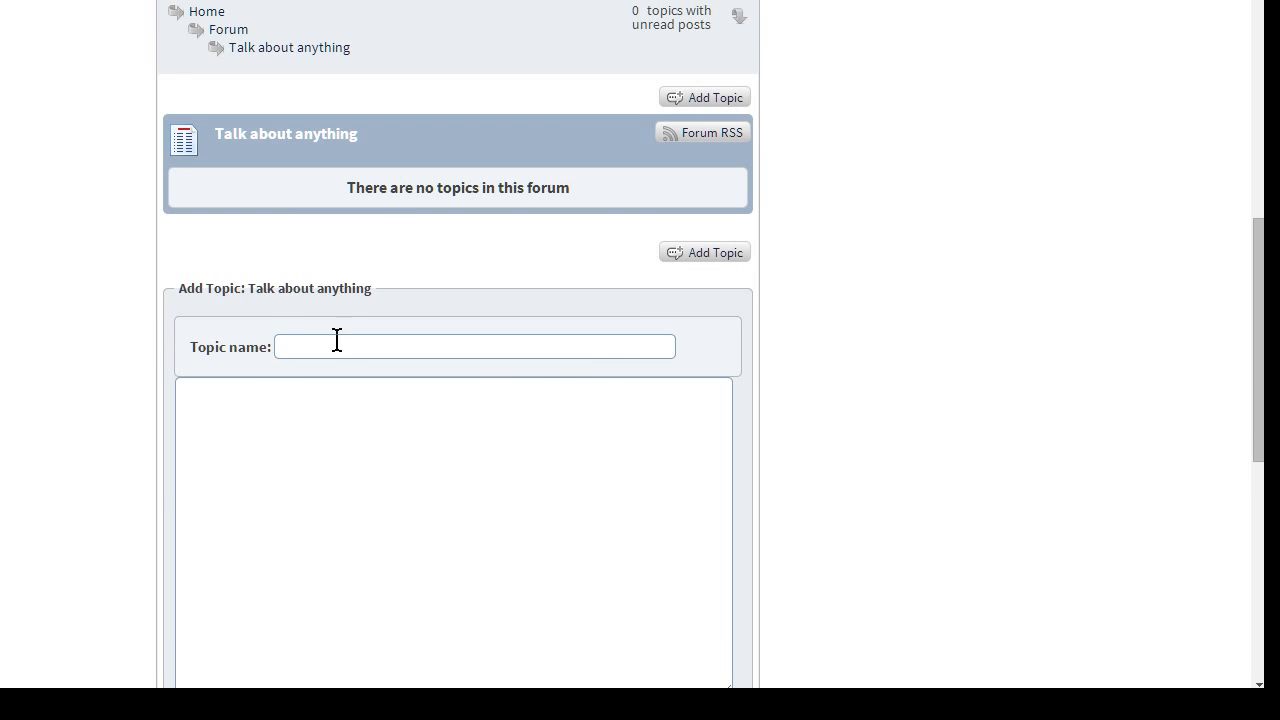
Post the topic 'Hi, I'm Tony' with message 'Just saying hi!' and math answer 6
left_click(350, 342)
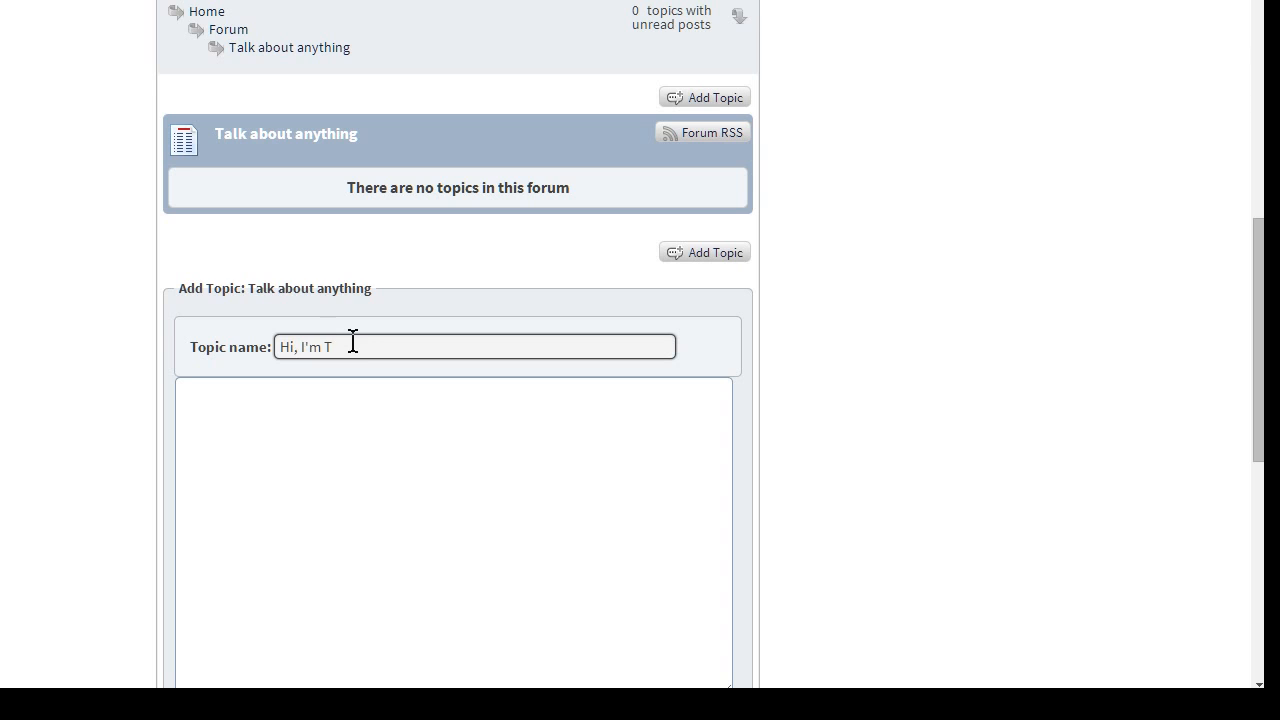
key("Tab")
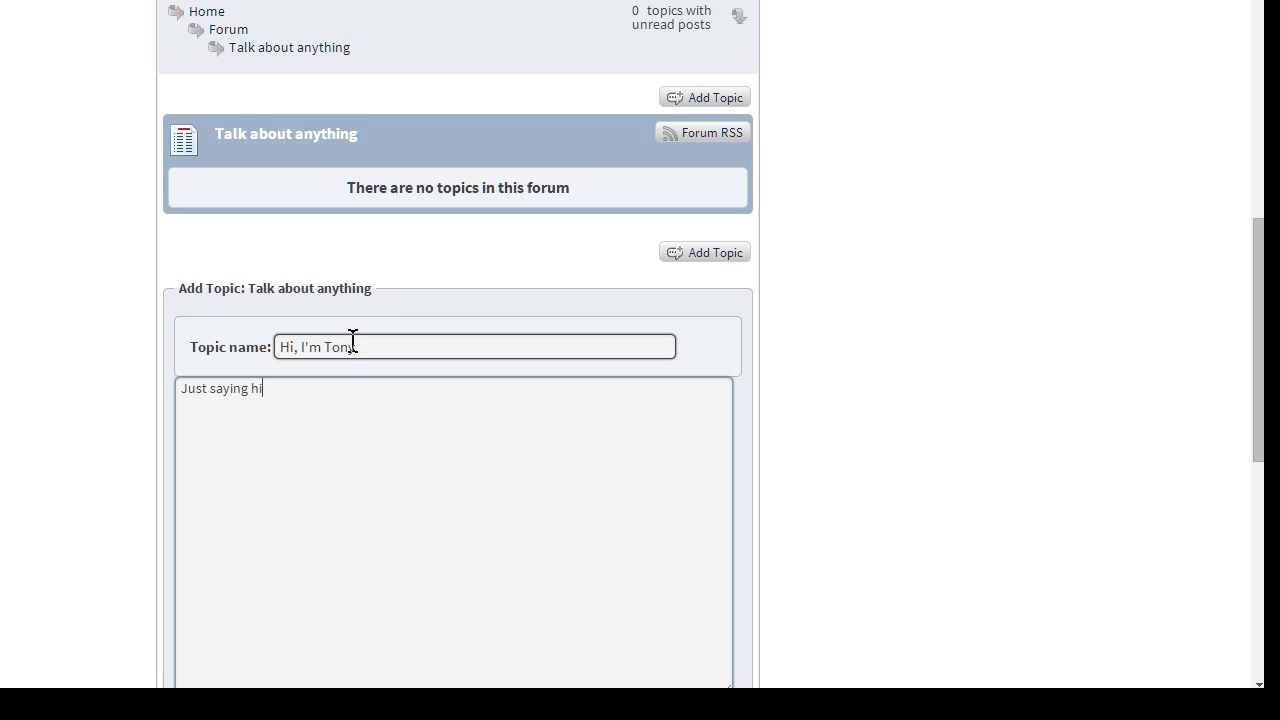
scroll(300, 300, "down", 3)
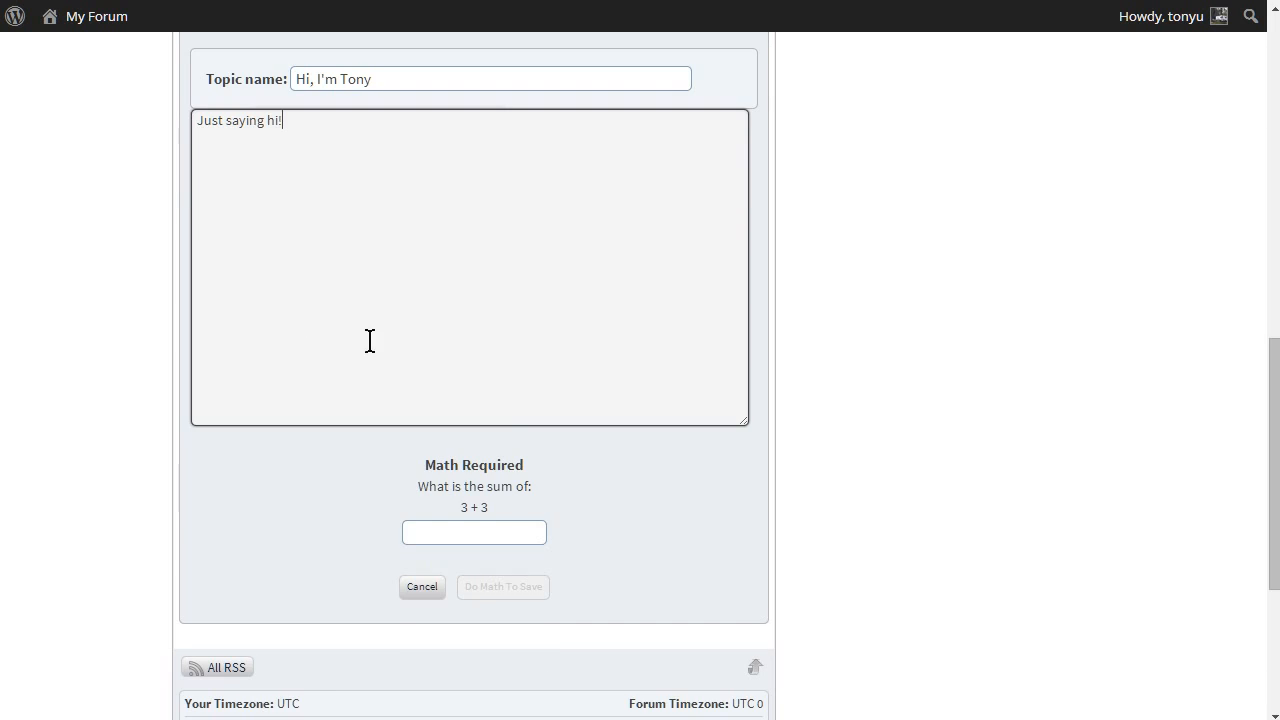
scroll(541, 521, "down", 1)
left_click(466, 431)
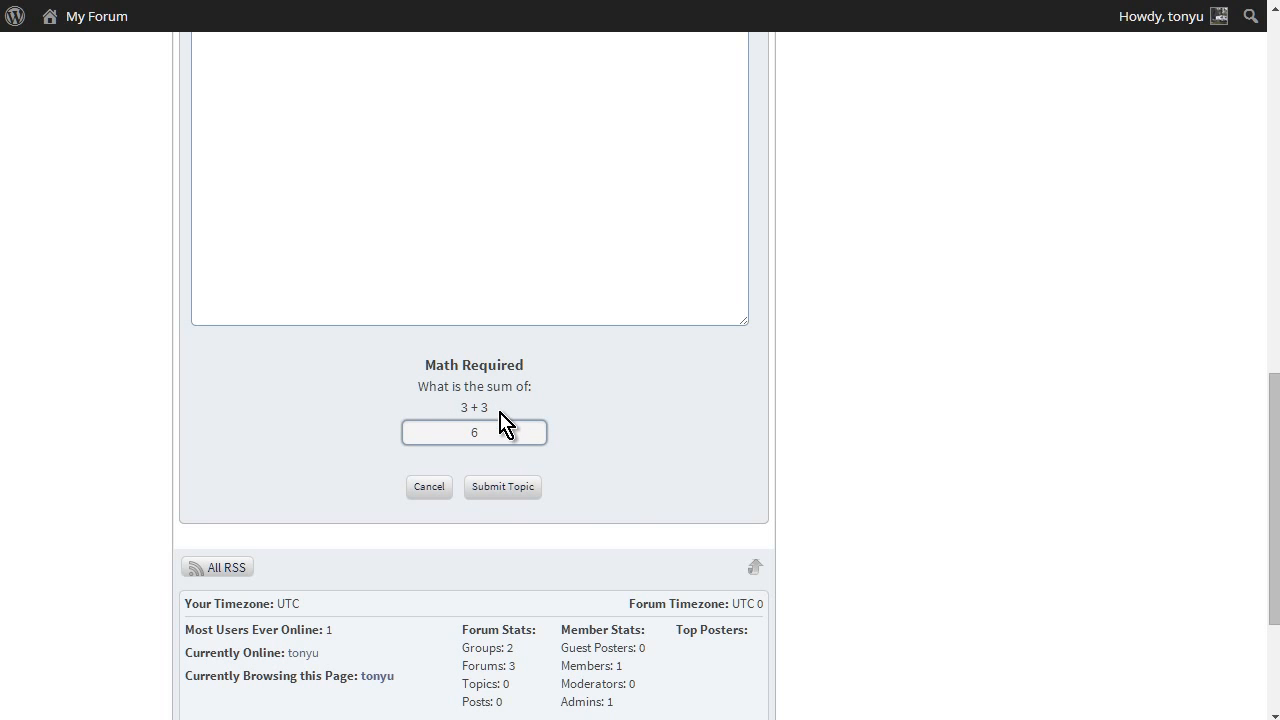
left_click(500, 490)
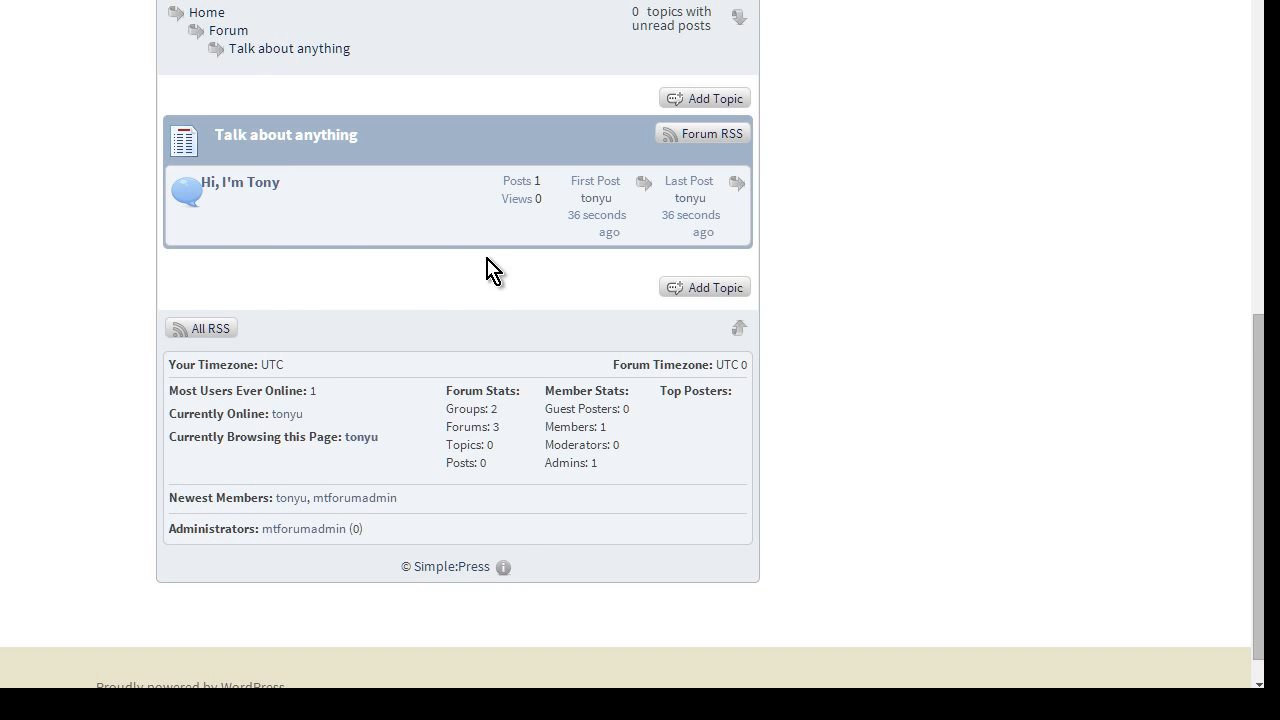
Open the 'Hi, I'm Tony' topic and read its 'Just saying hi!' post
left_click(258, 198)
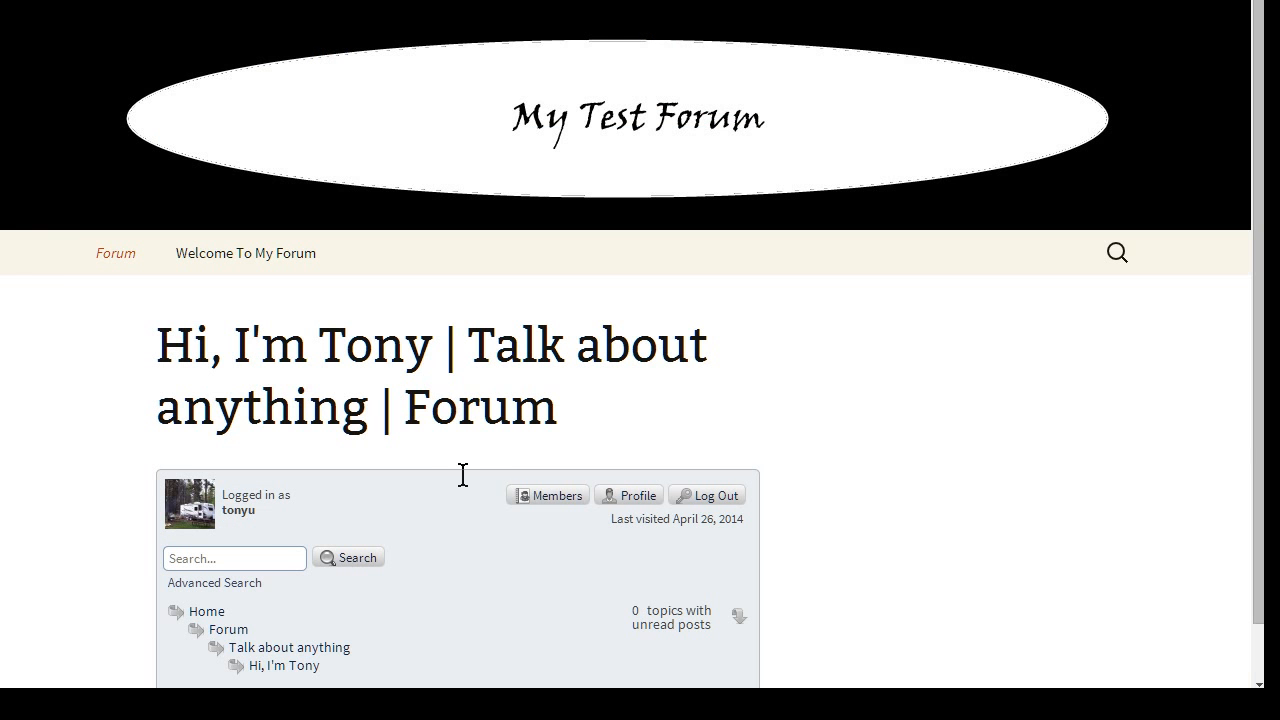
scroll(657, 438, "down", 7)
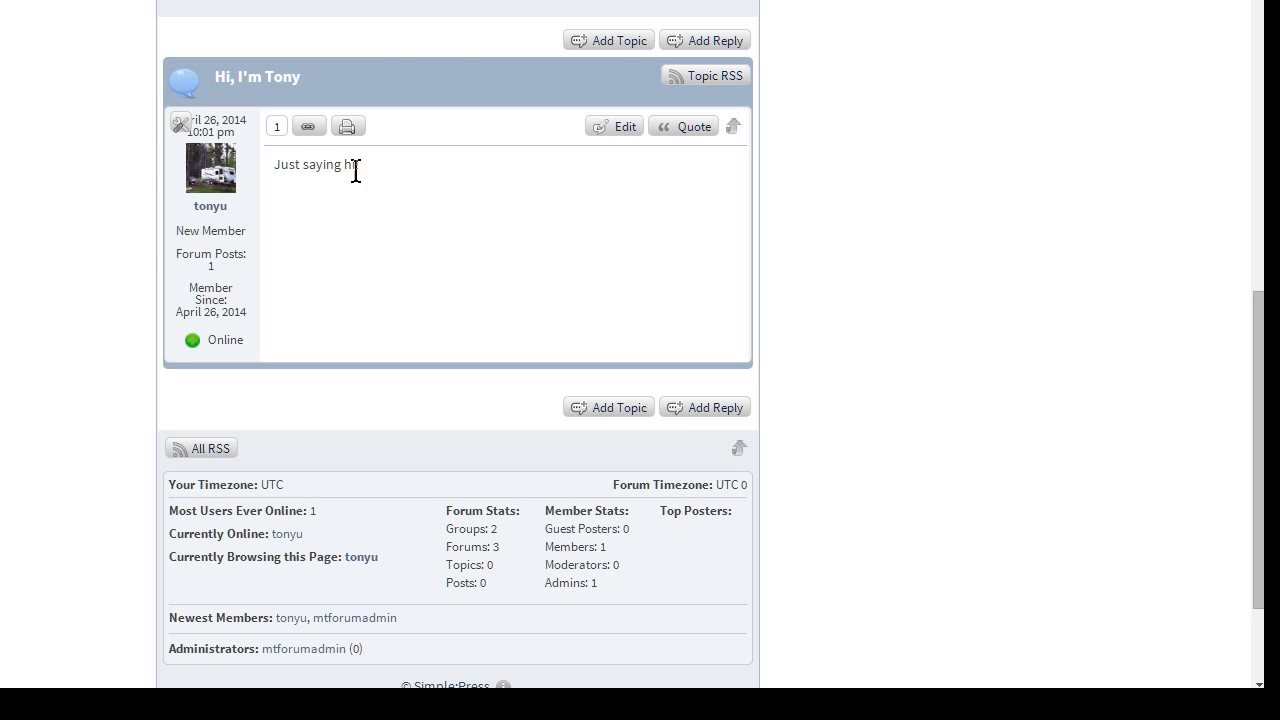
scroll(563, 486, "down", 2)
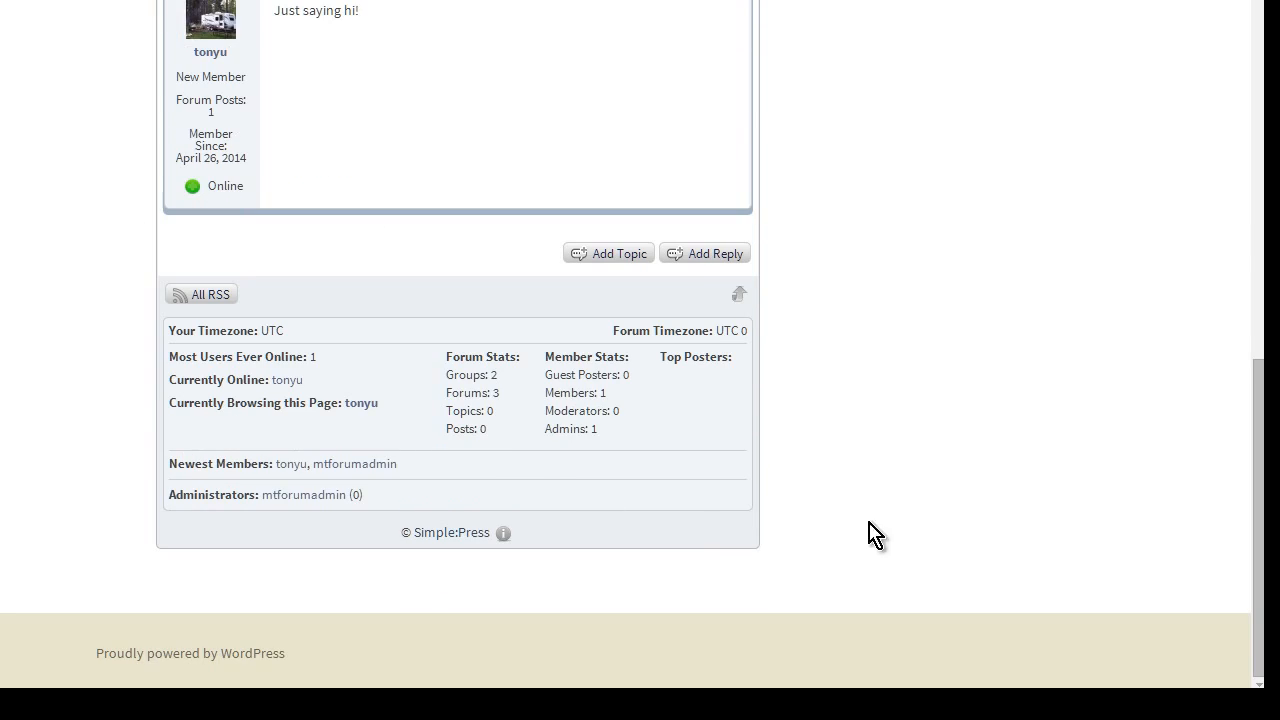
scroll(881, 522, "up", 3)
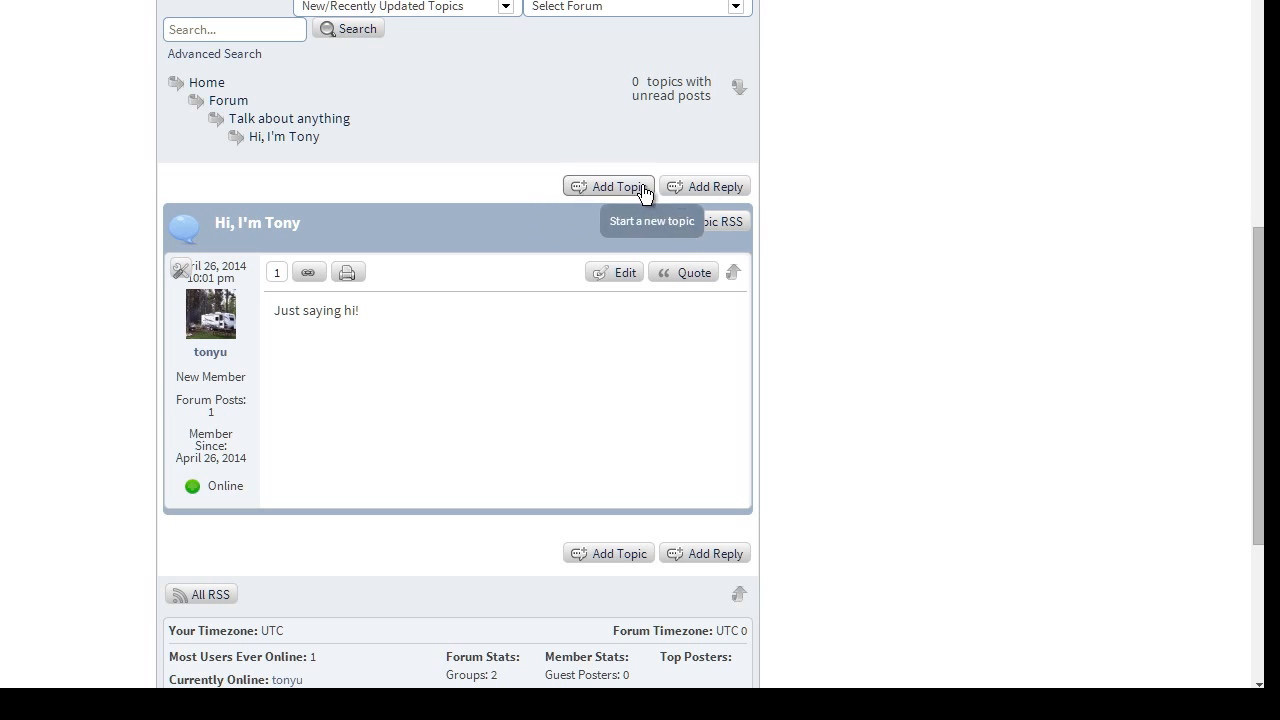
scroll(425, 380, "up", 1)
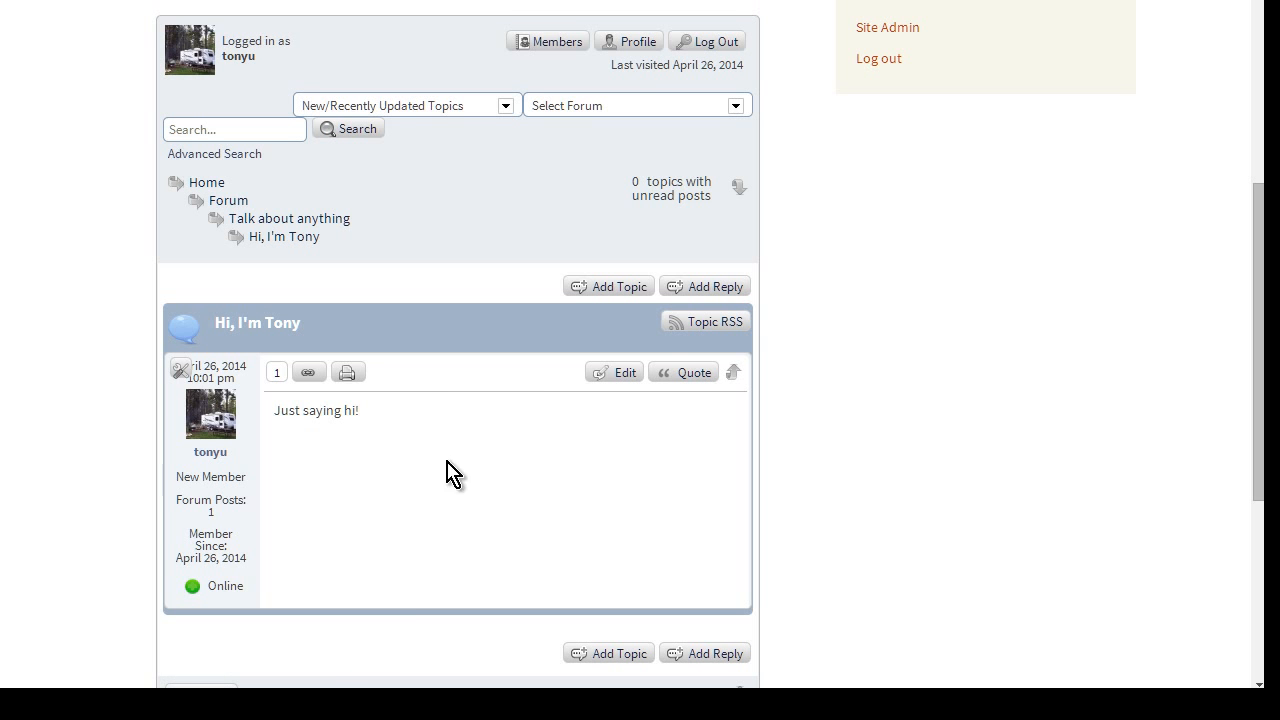
scroll(455, 514, "up", 3)
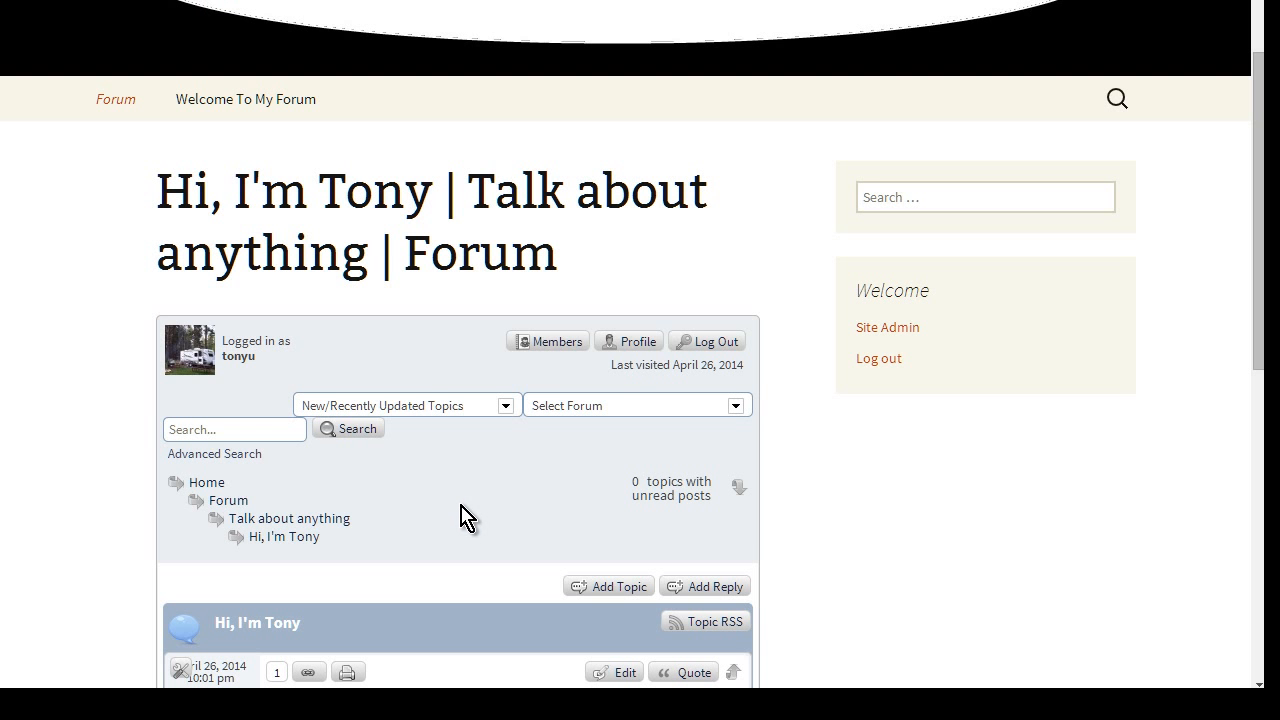
scroll(460, 516, "up", 1)
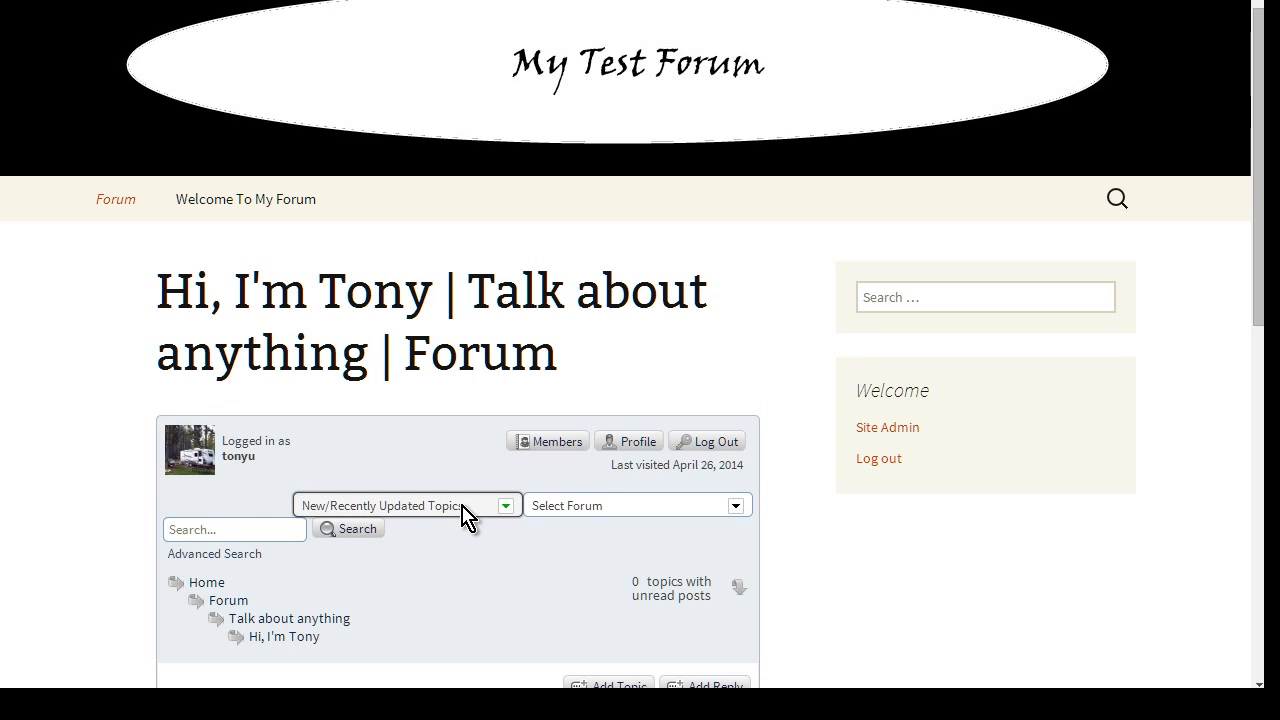
scroll(463, 515, "up", 1)
scroll(455, 515, "down", 8)
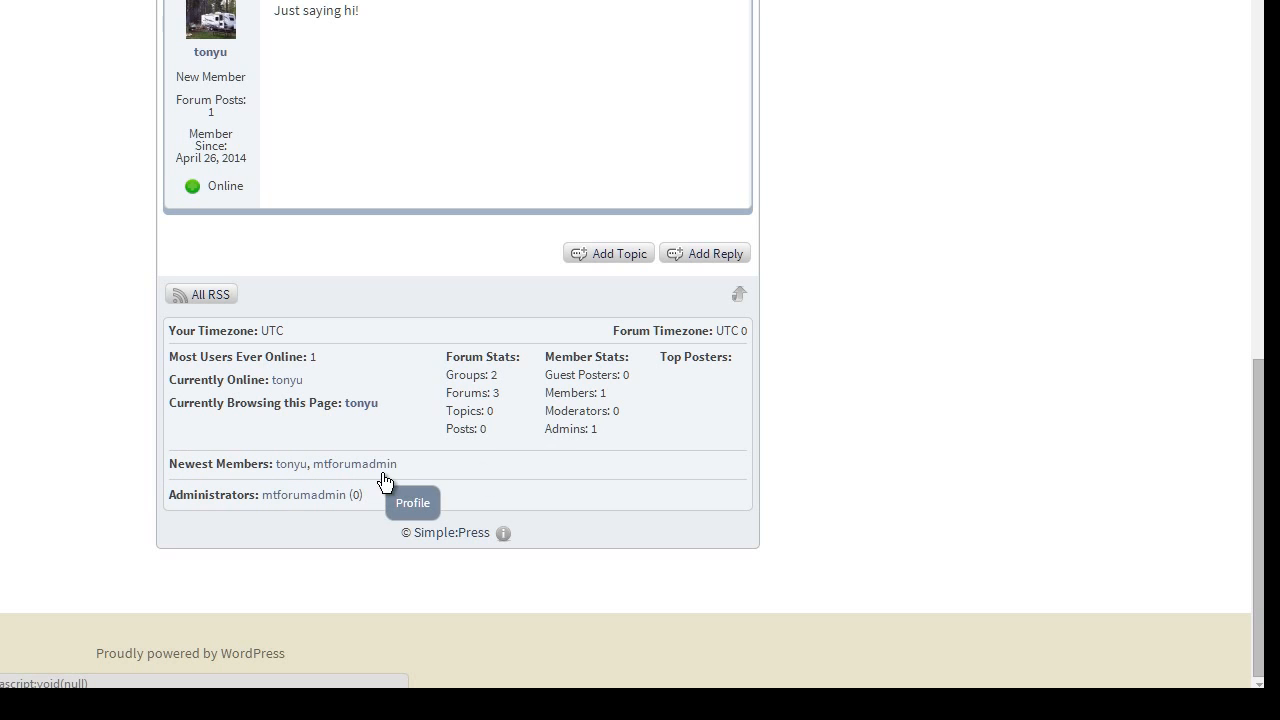
left_click(310, 496)
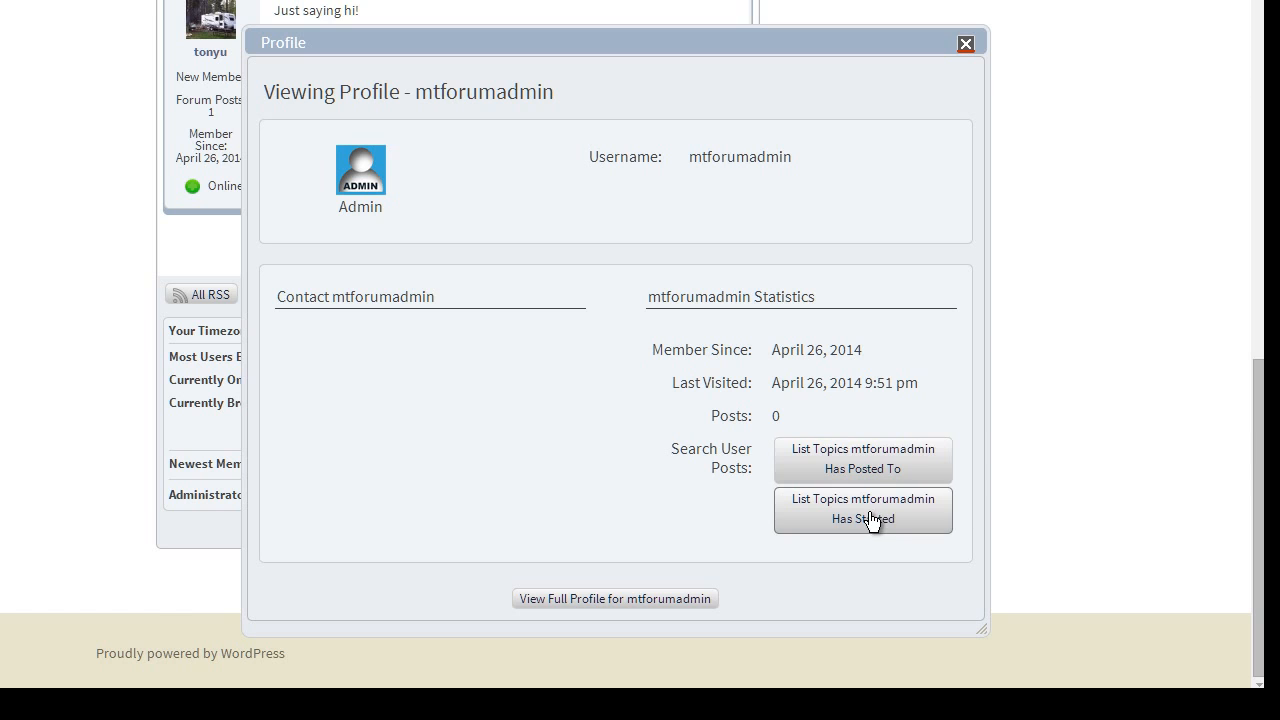
left_click(966, 45)
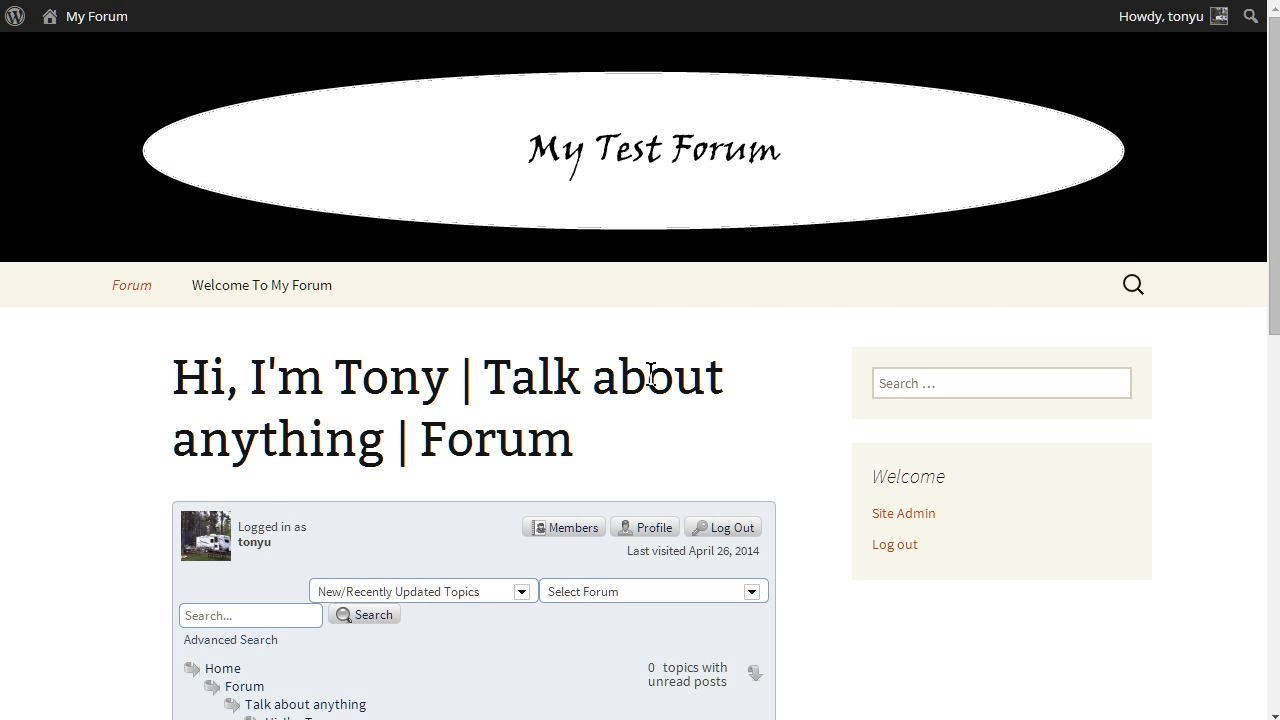
scroll(678, 378, "down", 1)
scroll(678, 378, "down", 1)
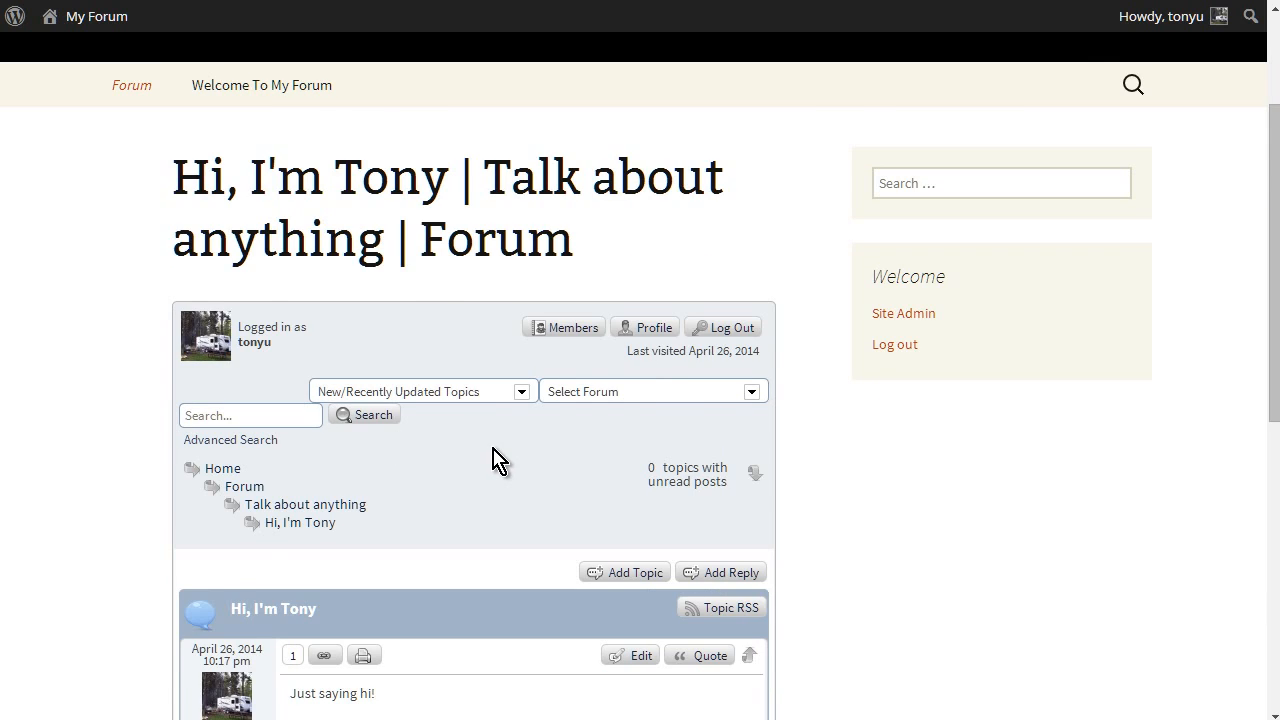
scroll(493, 455, "up", 2)
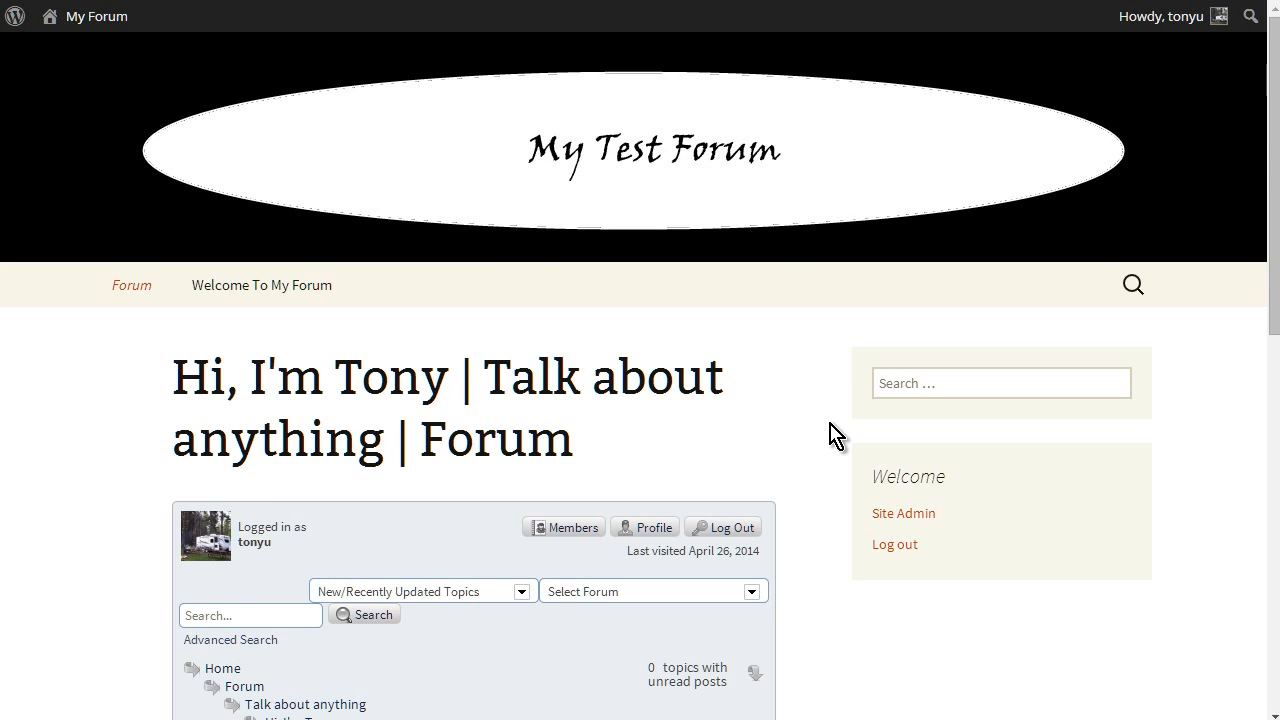
scroll(835, 435, "down", 1)
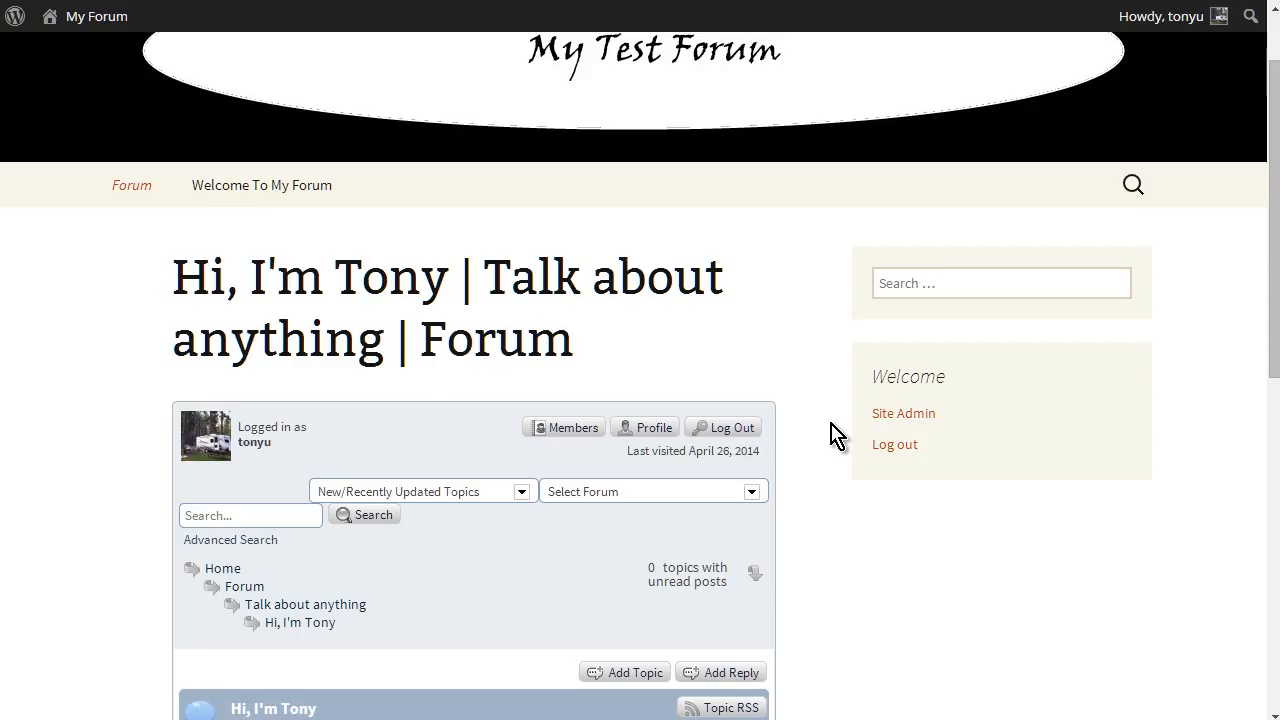
scroll(835, 435, "up", 1)
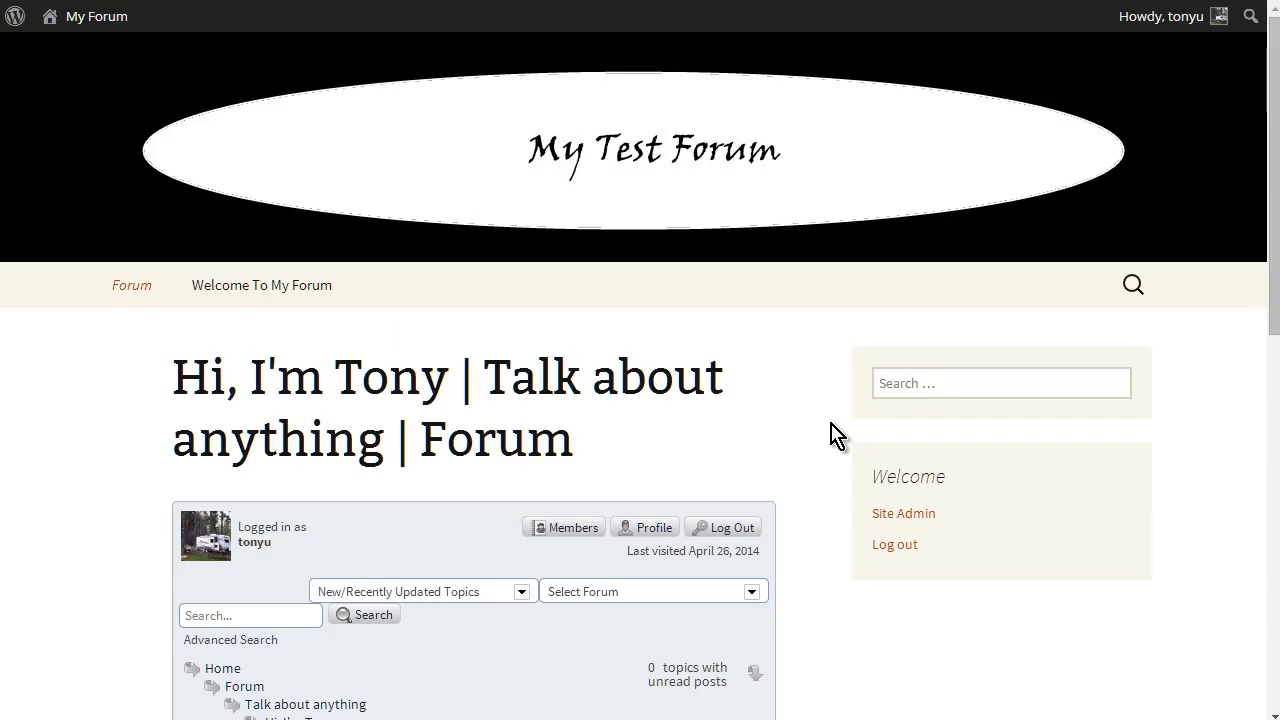